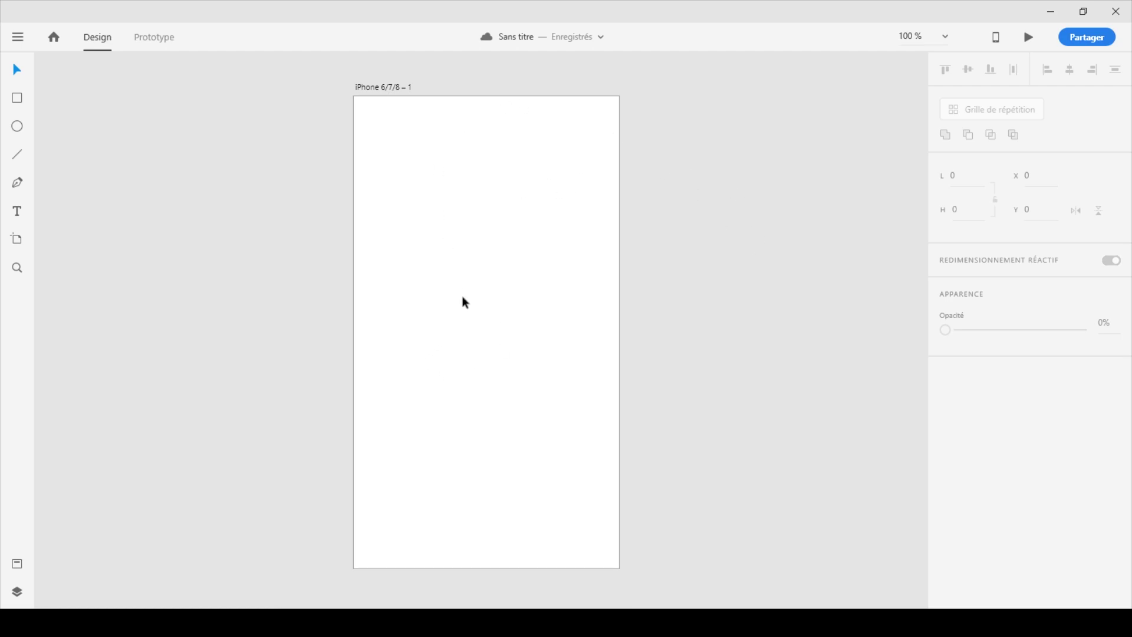
# Step: Draw a borderless rectangle about 147 by 48 near the top of the artboard, with a corner radius of 20
pyautogui.click(21, 99)
pyautogui.moveTo(408, 159)
pyautogui.mouseDown()
pyautogui.moveTo(507, 206)
pyautogui.moveTo(567, 200)
pyautogui.moveTo(510, 192)
pyautogui.mouseUp()
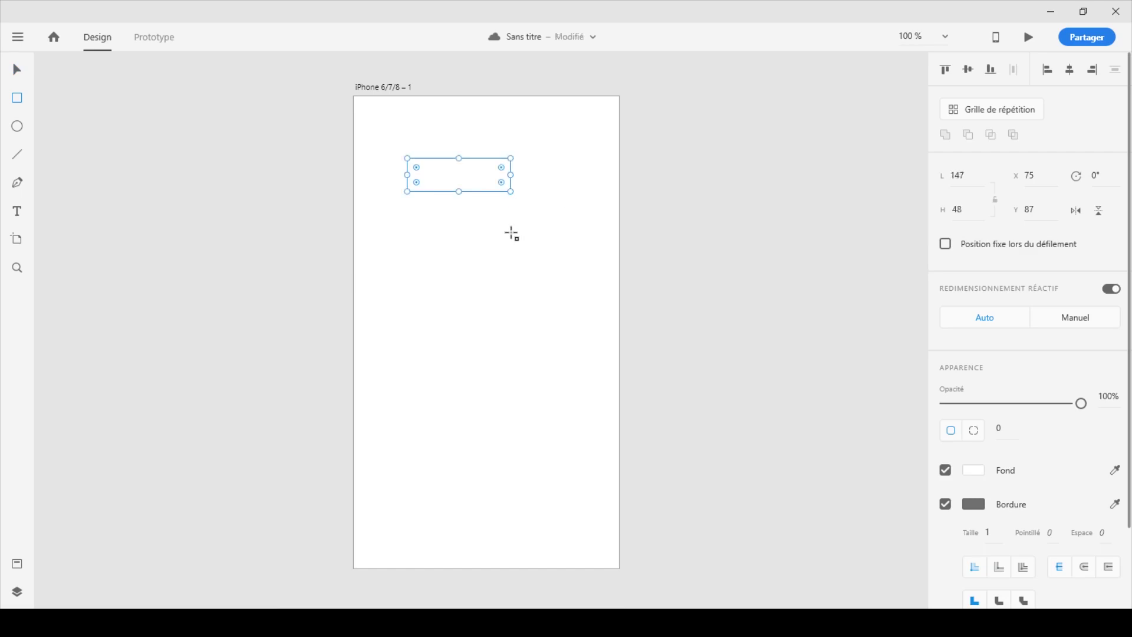
pyautogui.moveTo(501, 170); pyautogui.dragTo(496, 173)
pyautogui.click(1002, 430)
pyautogui.write('10')
pyautogui.press('Return')
pyautogui.click(1005, 429)
pyautogui.write('20')
pyautogui.press('Return')
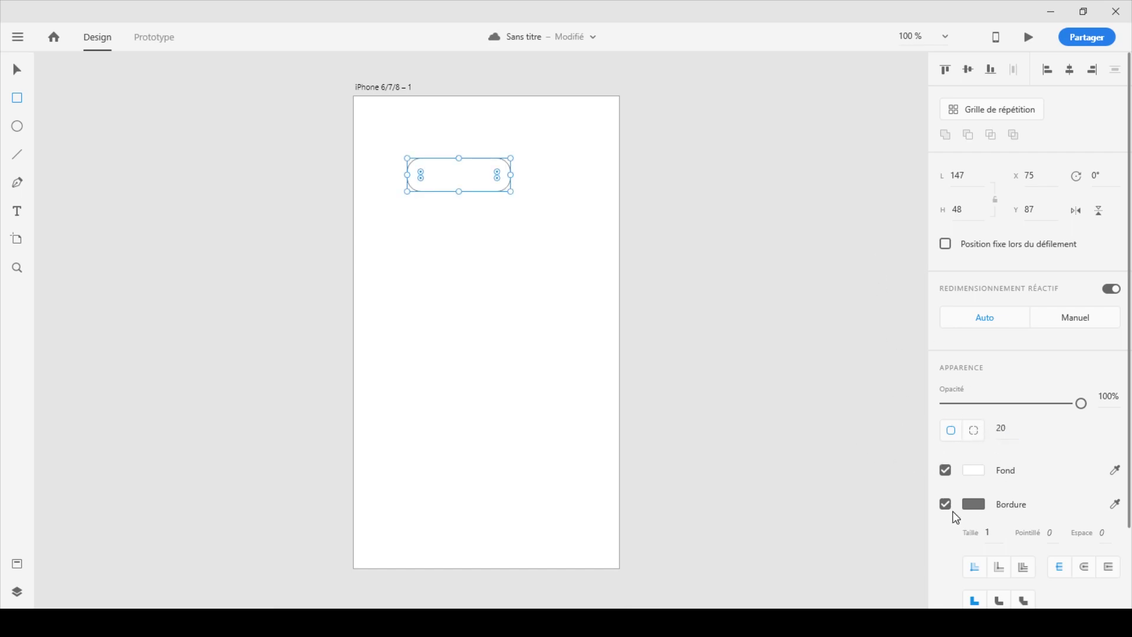
pyautogui.click(945, 505)
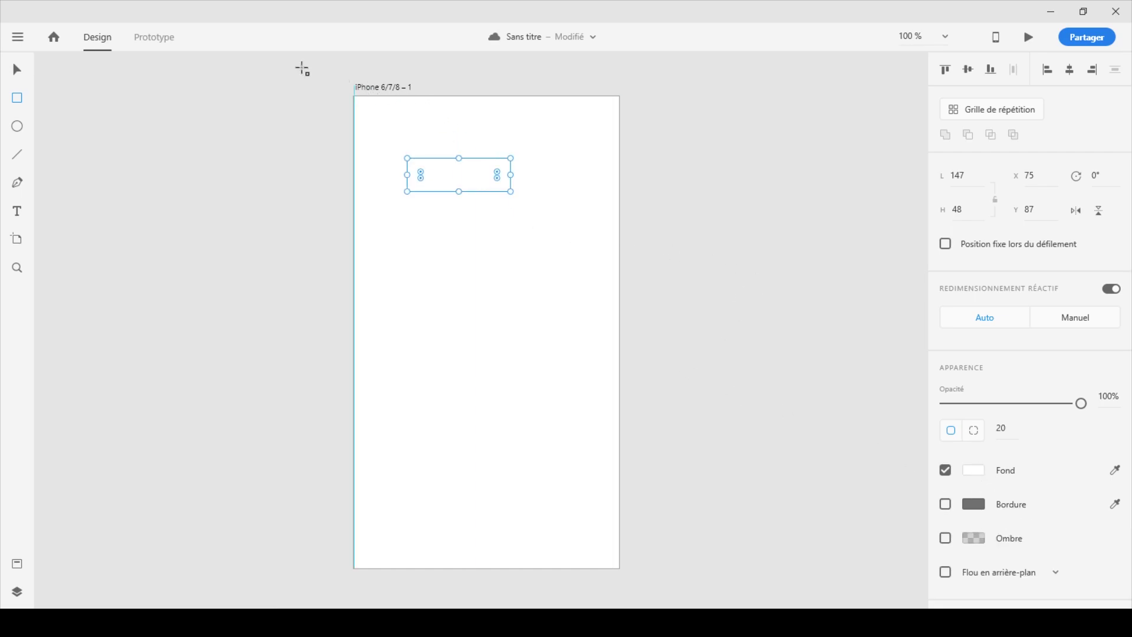
# Step: Fill the artboard background with light grey #C4C4C4
pyautogui.click(18, 69)
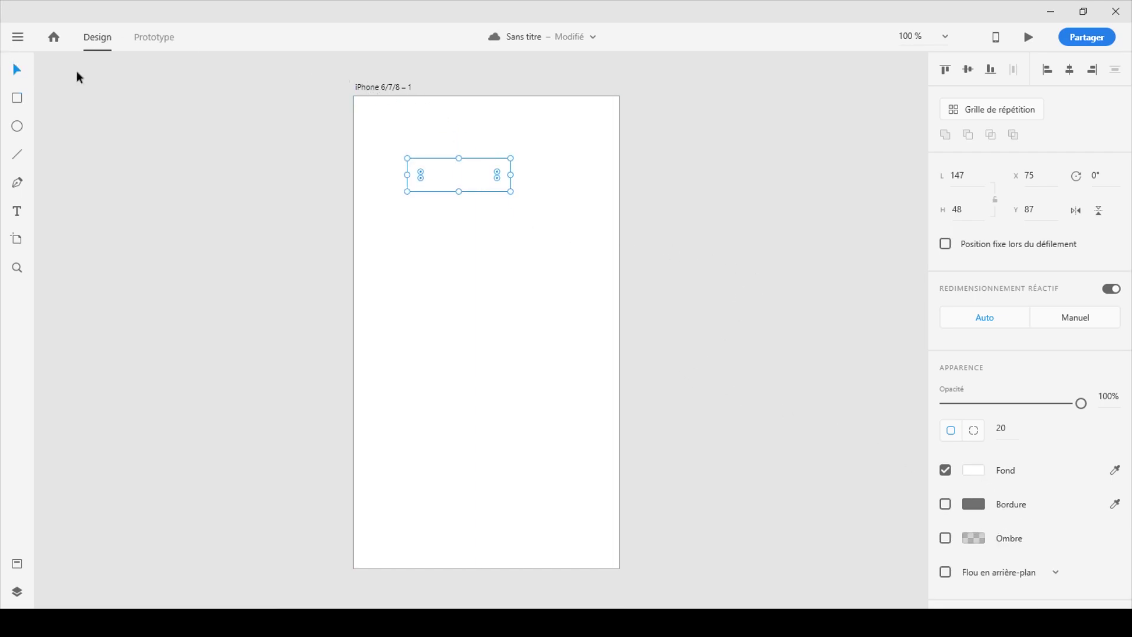
pyautogui.click(401, 88)
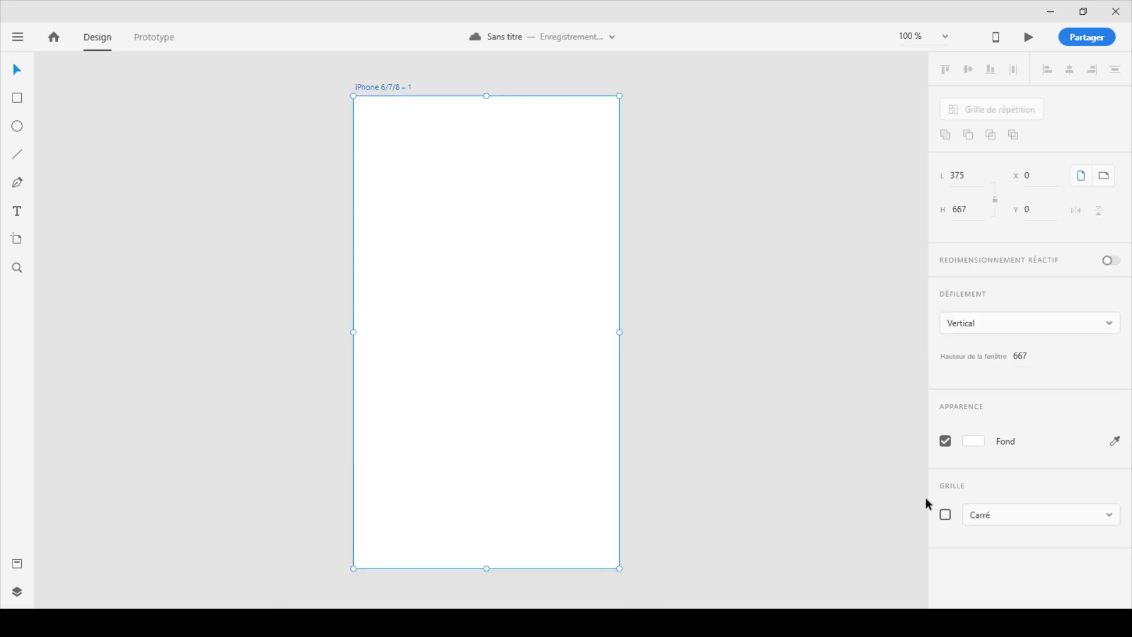
pyautogui.click(973, 442)
pyautogui.moveTo(772, 420); pyautogui.dragTo(735, 364)
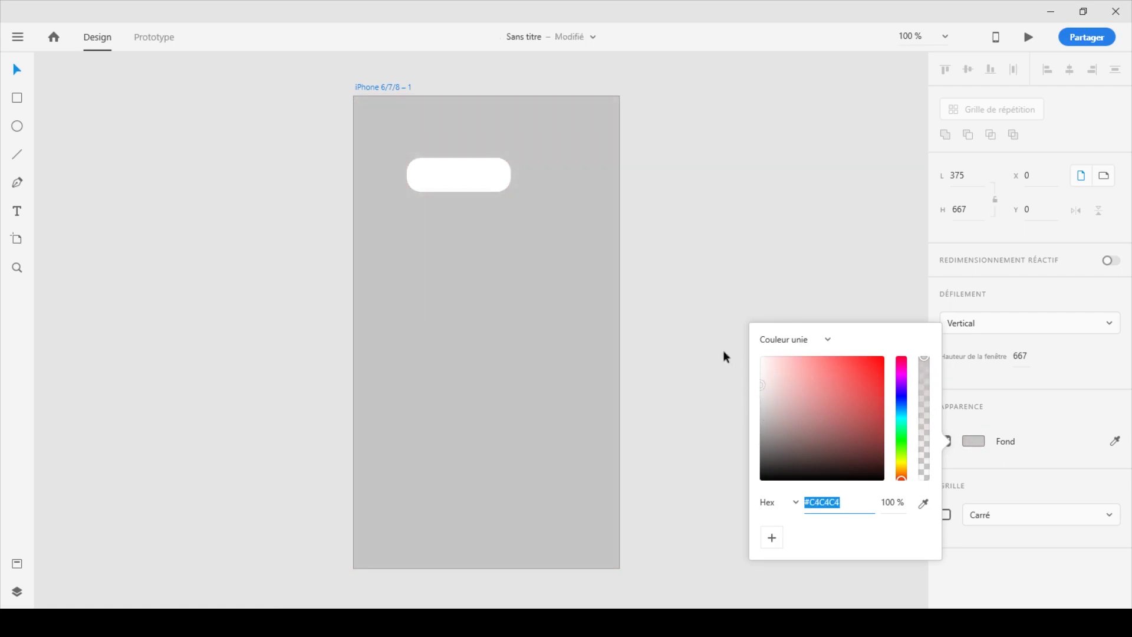
pyautogui.click(734, 365)
# Step: Move the white rounded rectangle to about X 110, Y 201 and enable its shadow
pyautogui.moveTo(498, 188); pyautogui.dragTo(502, 249)
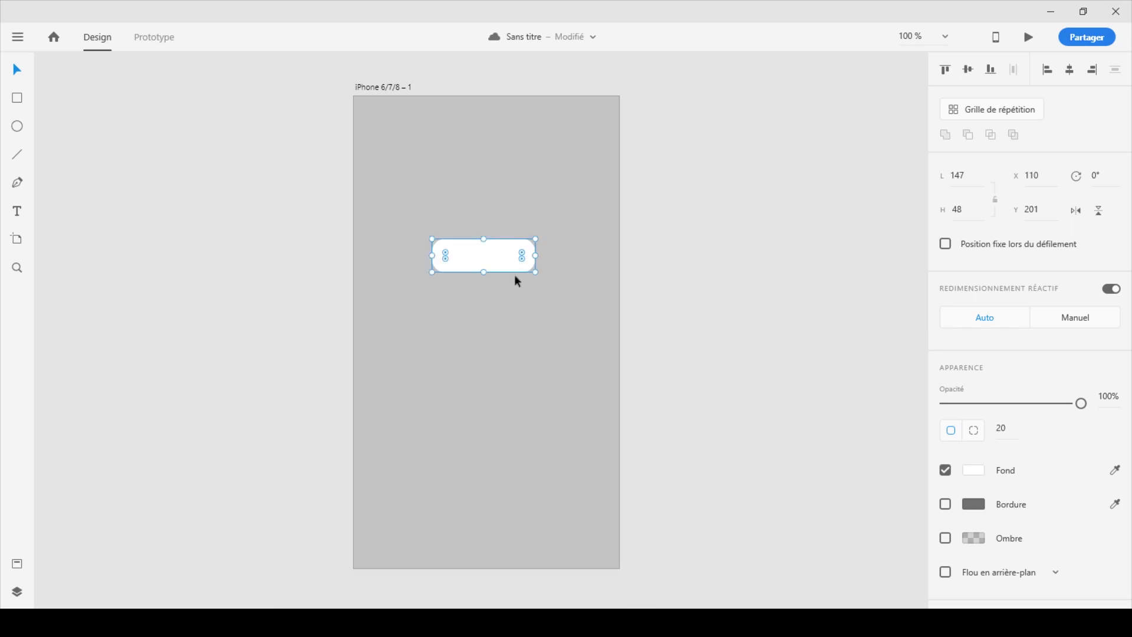
pyautogui.click(946, 538)
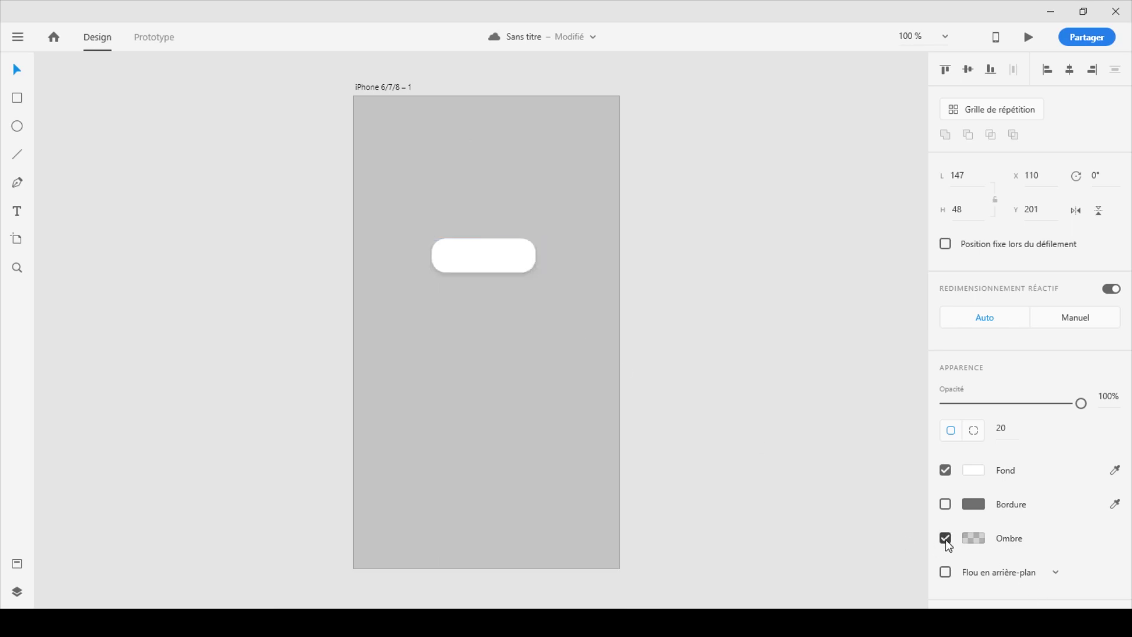
pyautogui.click(475, 270)
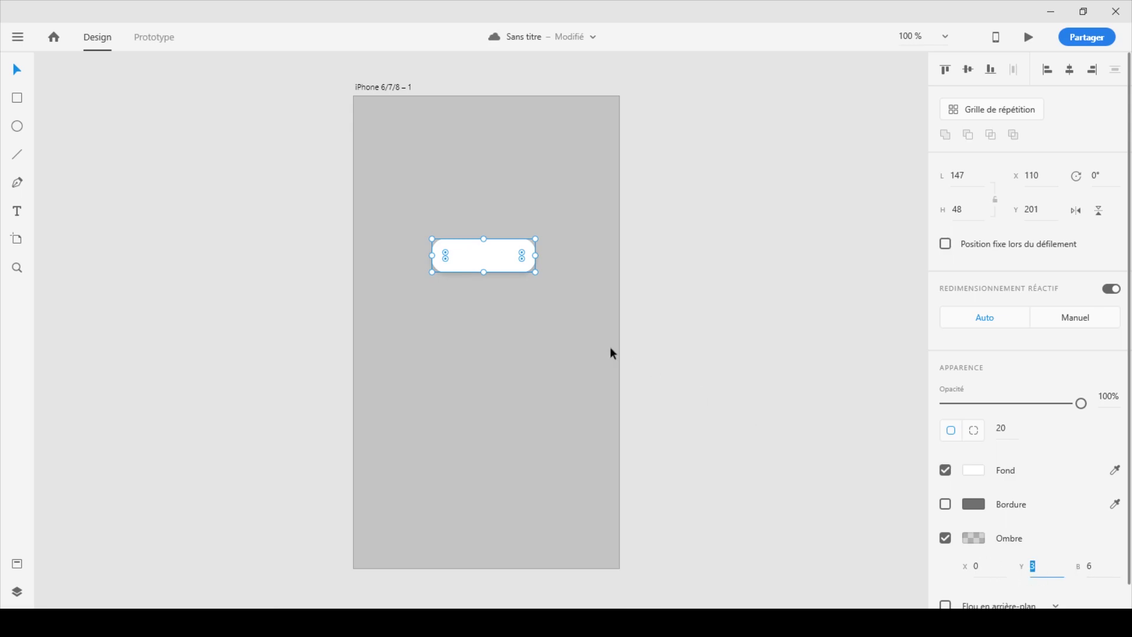
pyautogui.click(811, 452)
pyautogui.click(524, 246)
# Step: Add the text "envoyer" below the white rectangle and set its font size to 14
pyautogui.click(18, 212)
pyautogui.click(439, 329)
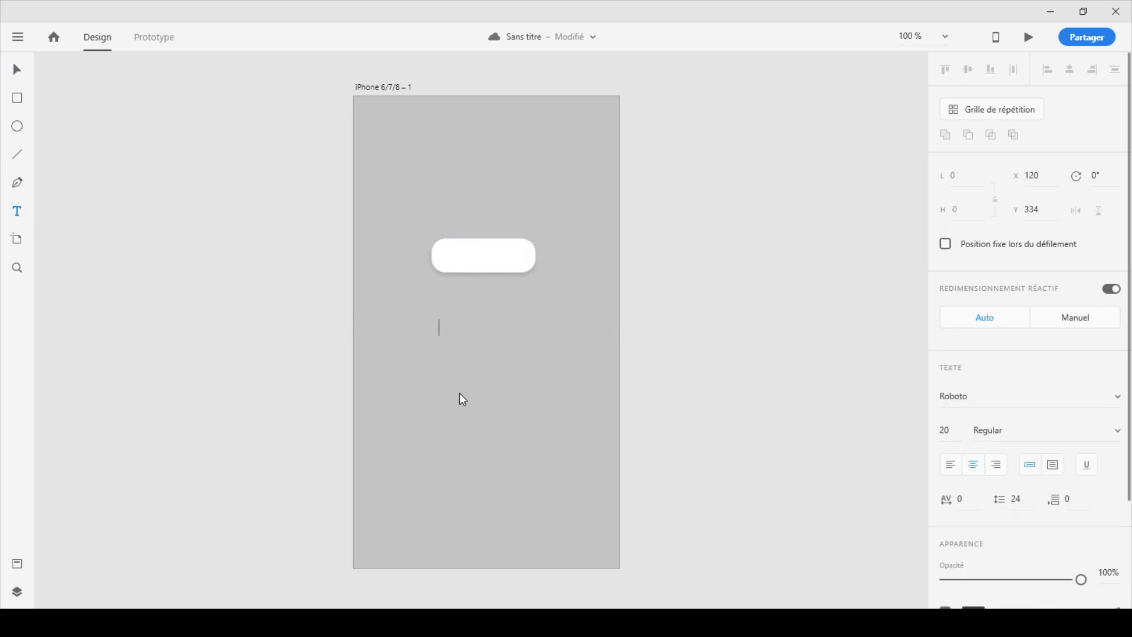
pyautogui.write('envoyer')
pyautogui.doubleClick(441, 328)
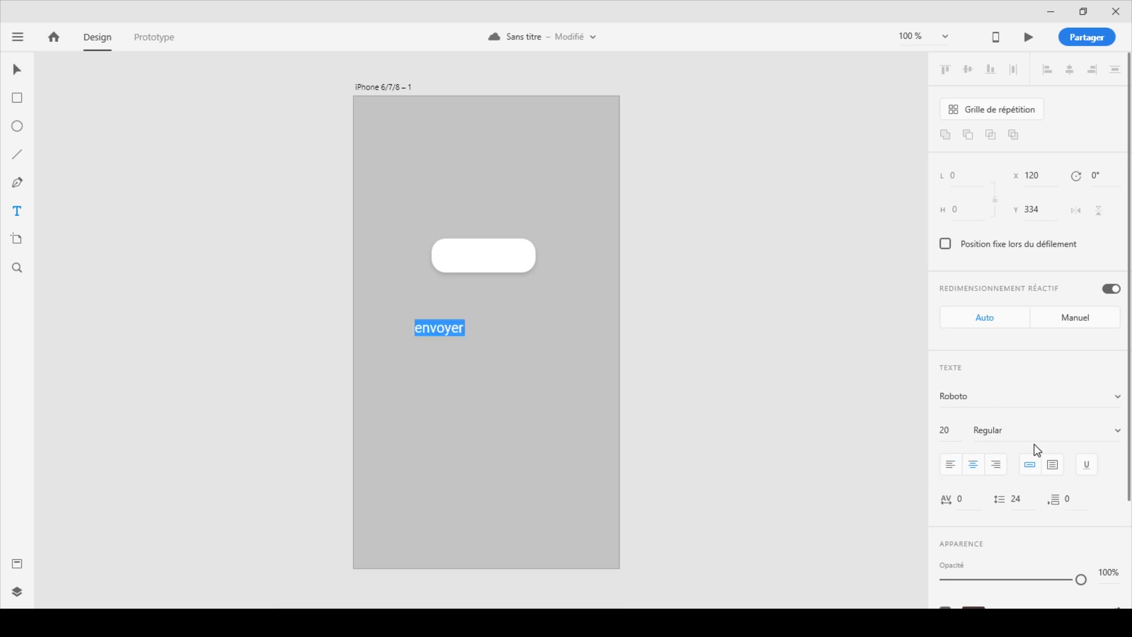
pyautogui.click(946, 430)
pyautogui.write('14')
pyautogui.press('Return')
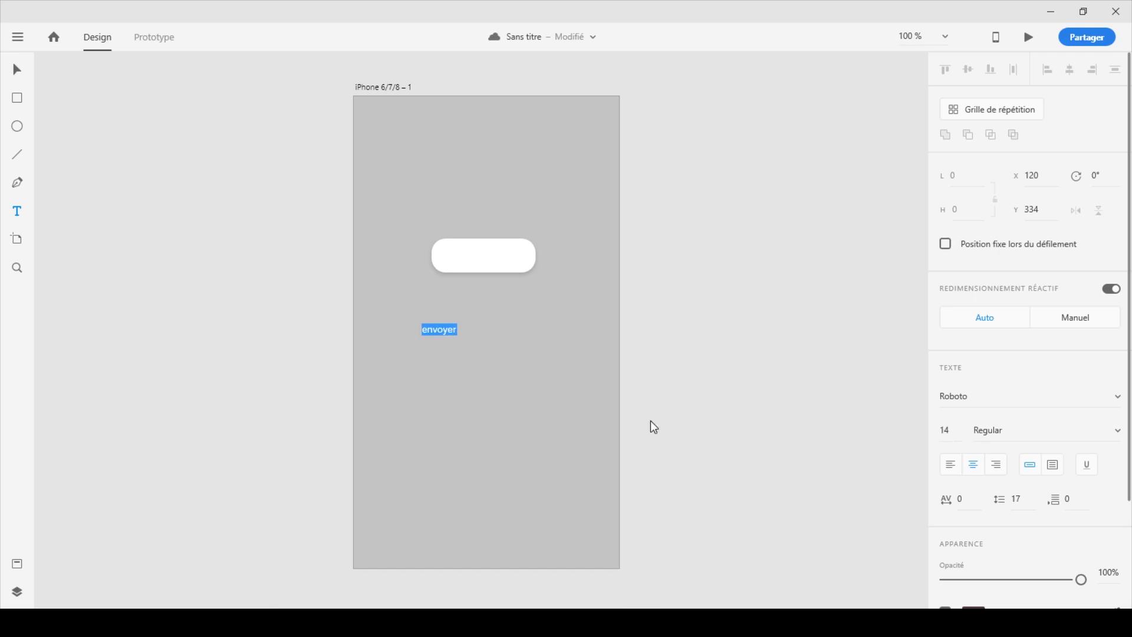
# Step: Change the fill colour of the "envoyer" text to a neutral mid-grey
pyautogui.scroll(-3, 1045, 504)
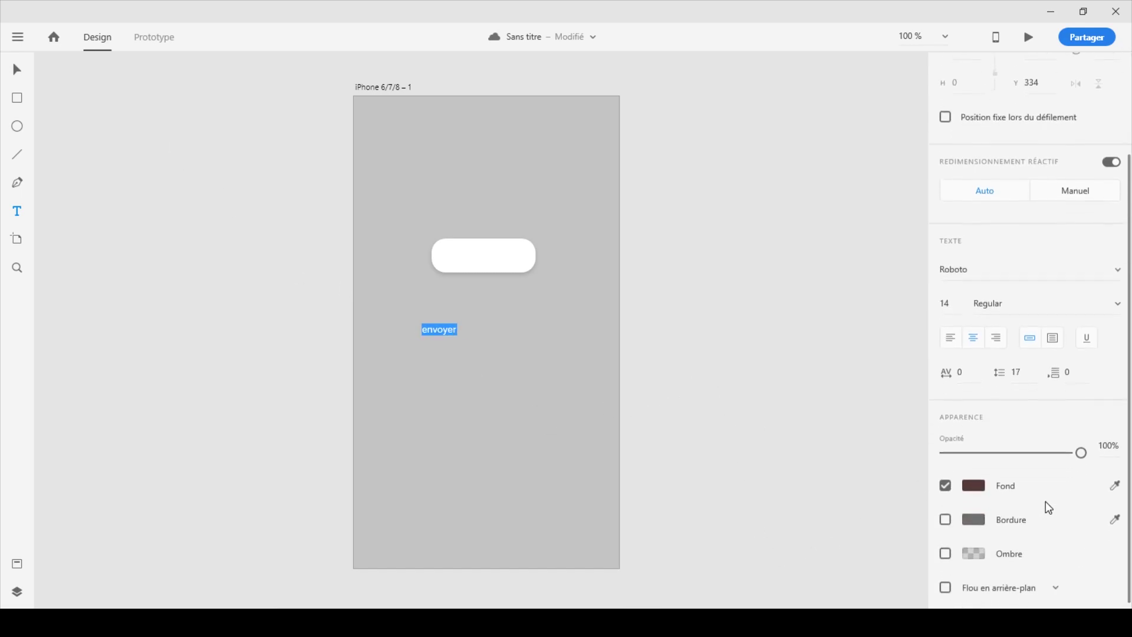
pyautogui.click(973, 479)
pyautogui.moveTo(790, 442); pyautogui.dragTo(747, 446)
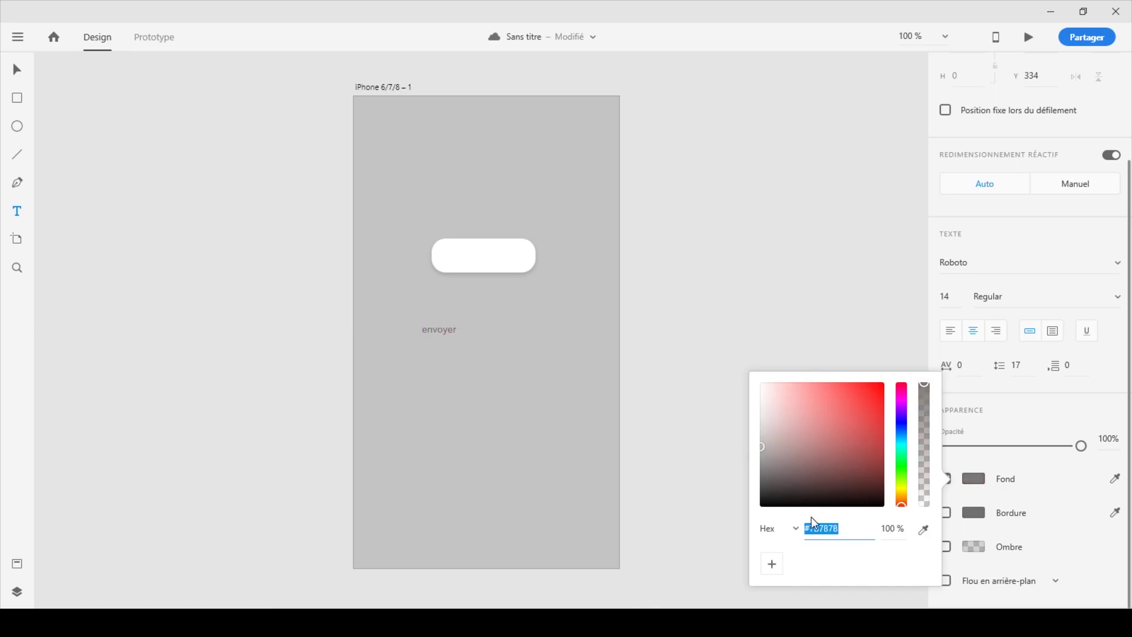
pyautogui.click(428, 329)
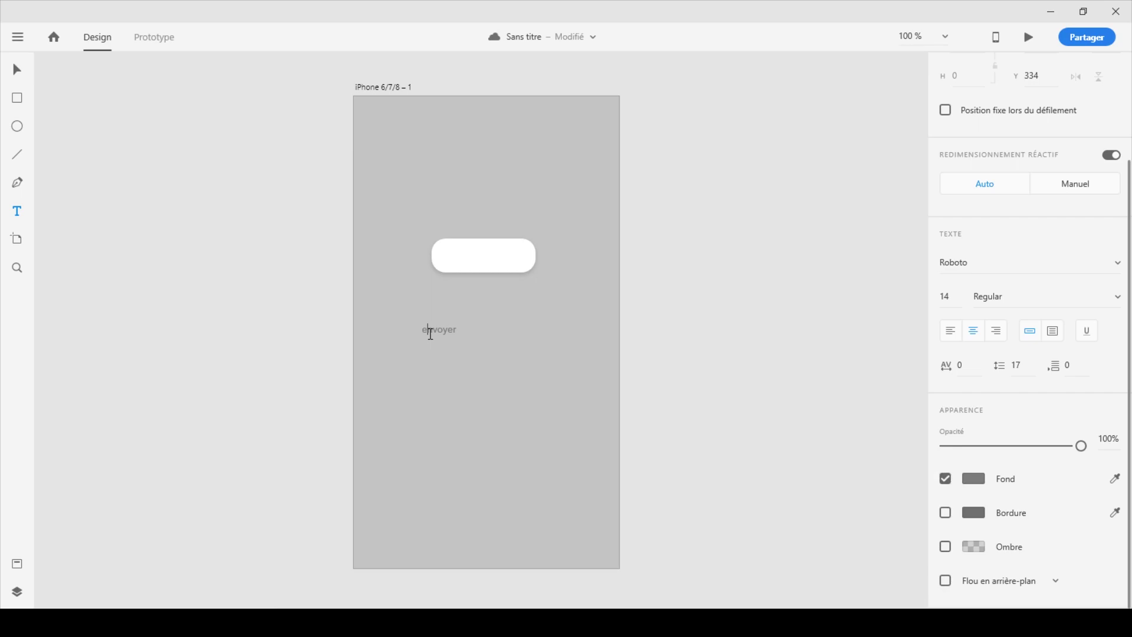
# Step: Place the "envoyer" text on the white rectangle and centre the two horizontally on each other
pyautogui.click(20, 71)
pyautogui.moveTo(449, 336); pyautogui.dragTo(495, 255)
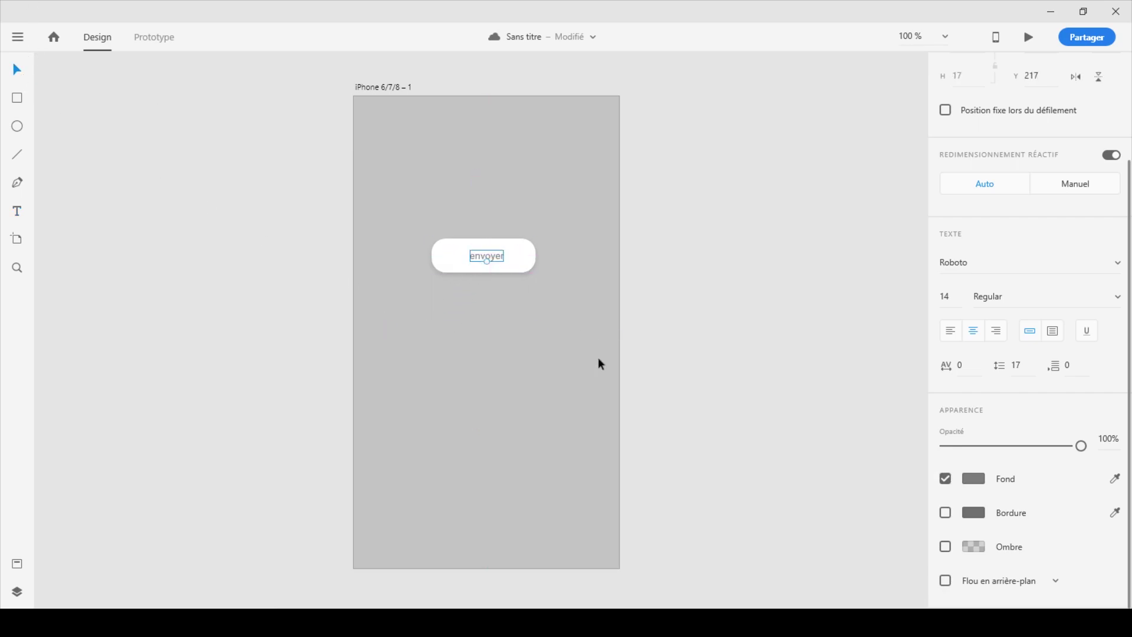
pyautogui.click(563, 260)
pyautogui.moveTo(563, 230); pyautogui.dragTo(431, 285)
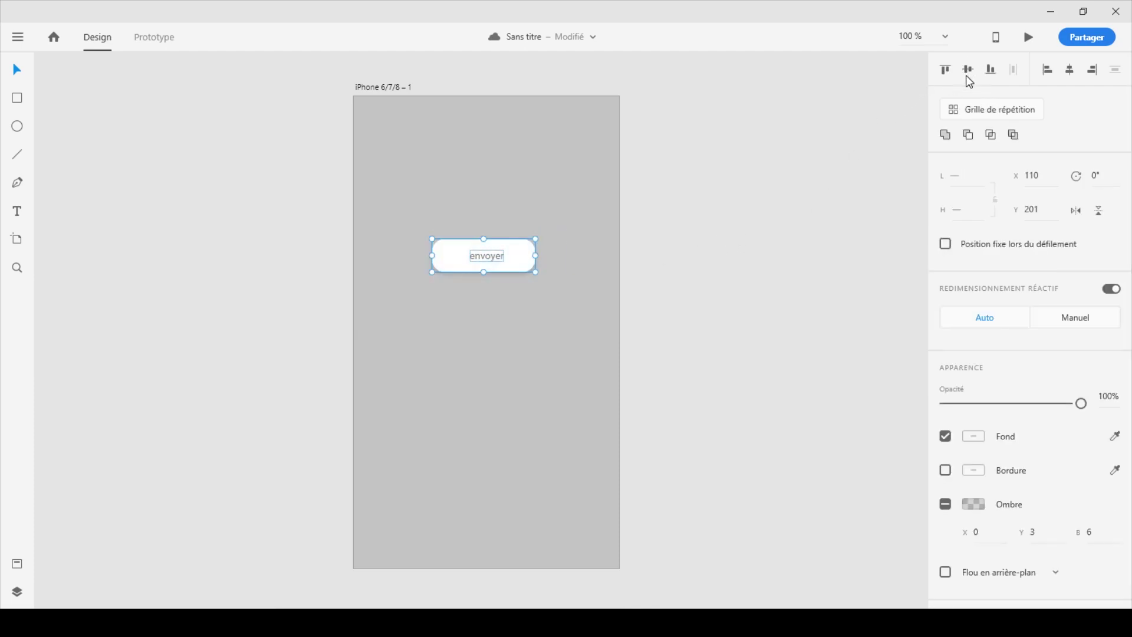
pyautogui.click(1071, 71)
pyautogui.click(647, 367)
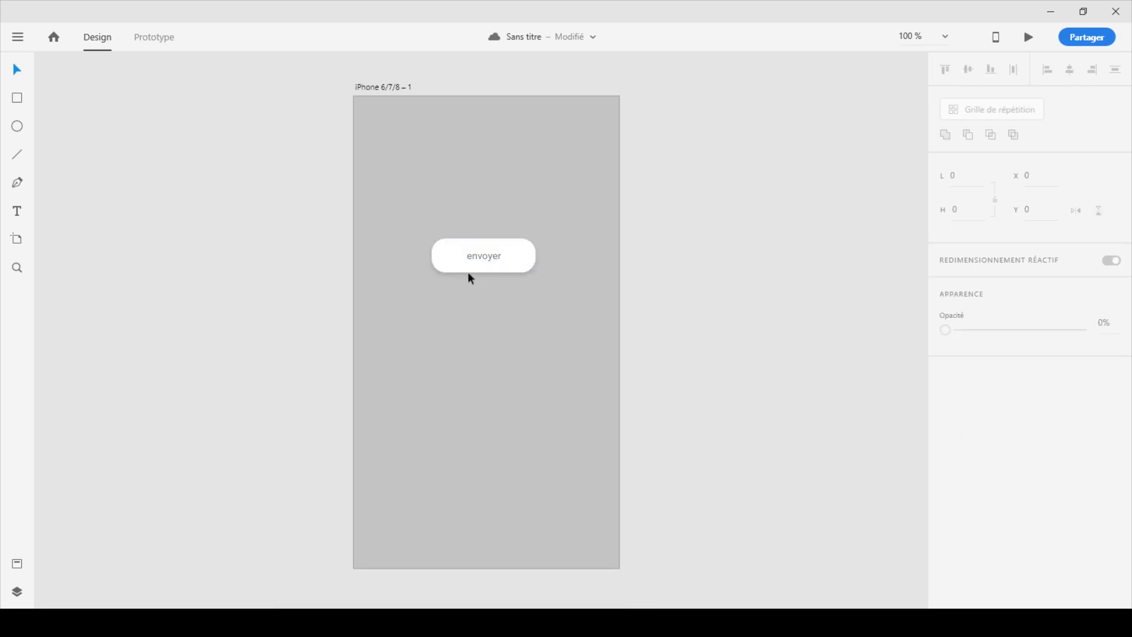
# Step: Move the rectangle and its "envoyer" label together up the artboard to about X 114, Y 94
pyautogui.moveTo(404, 233); pyautogui.dragTo(559, 335)
pyautogui.moveTo(522, 260); pyautogui.dragTo(513, 180)
pyautogui.click(569, 307)
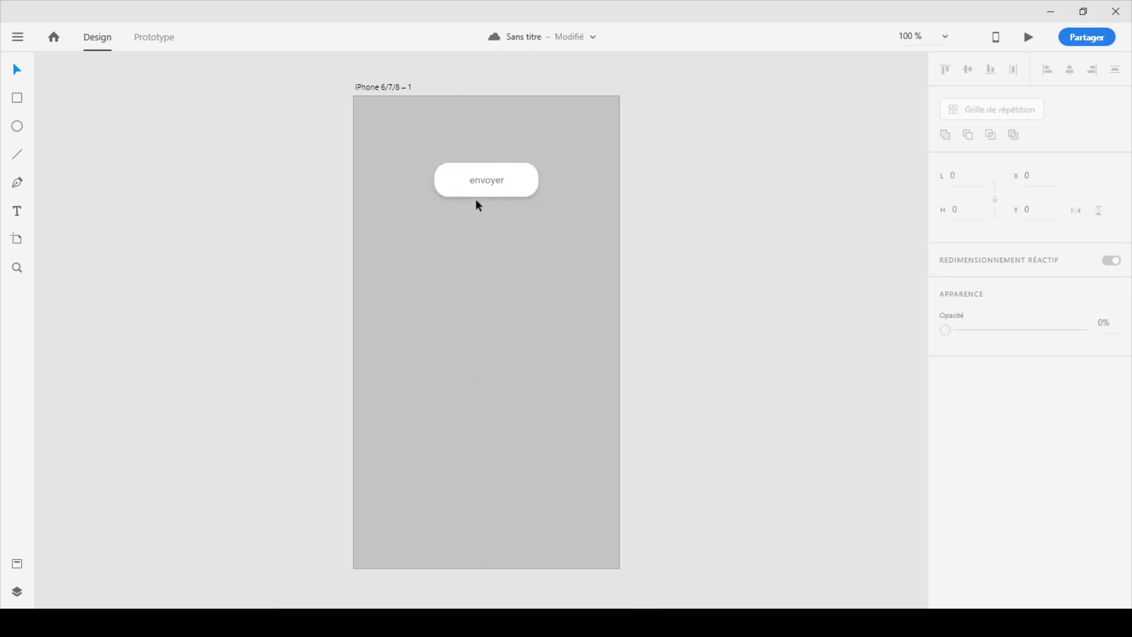
# Step: Duplicate the white rectangle directly below the button at about Y 170 and fill the copy with red #E33131
pyautogui.hotkey('ctrl', '2')
pyautogui.scroll(3, 493, 316)
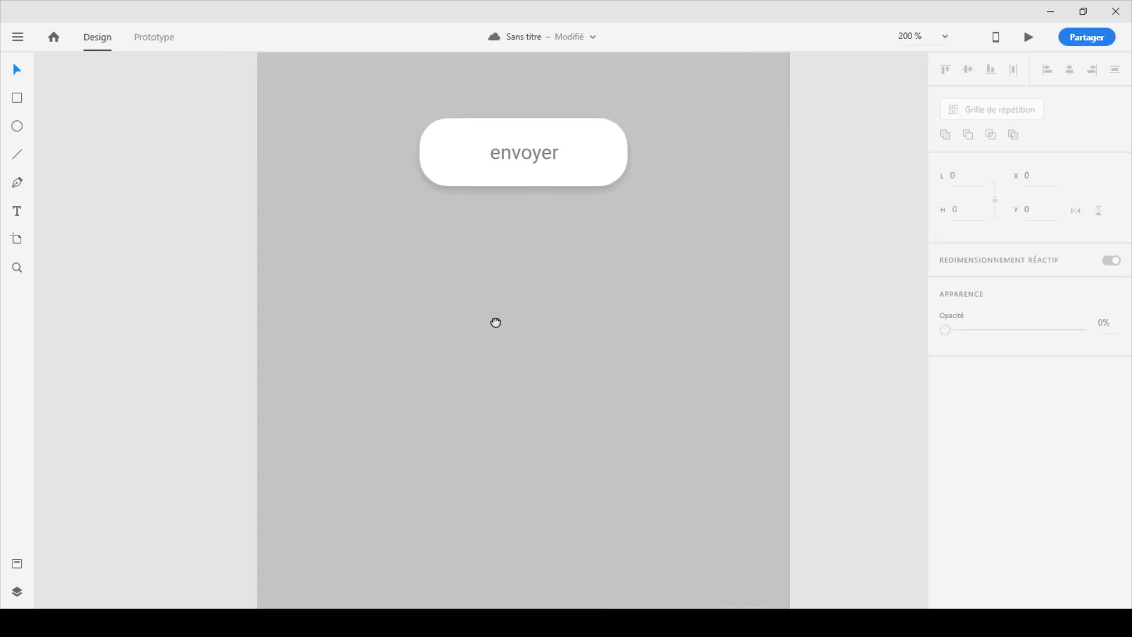
pyautogui.click(613, 211)
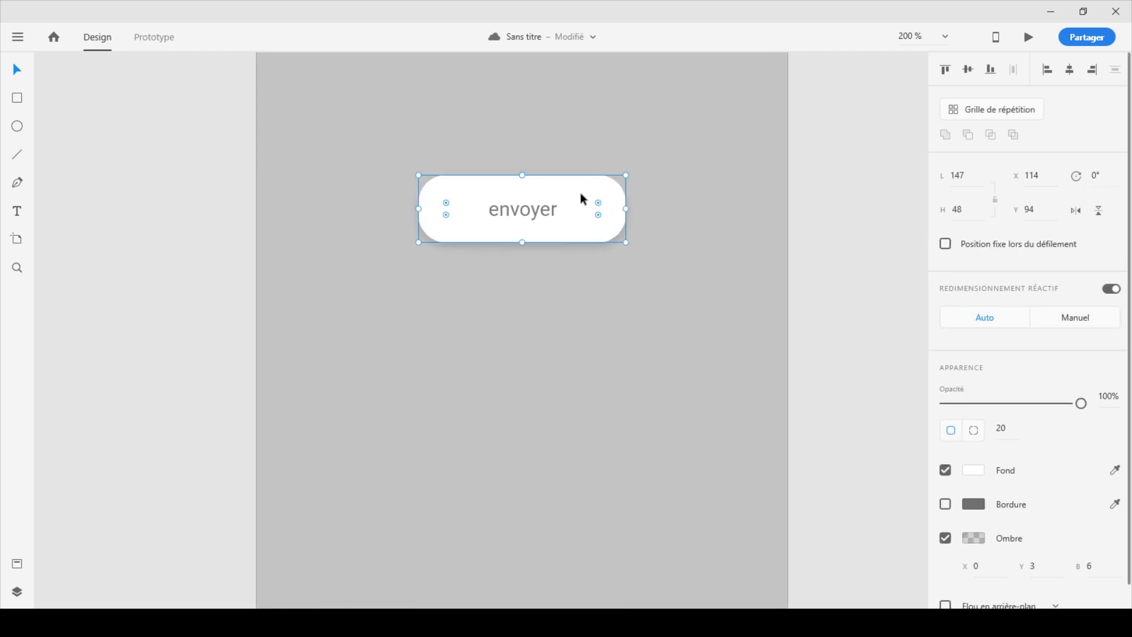
pyautogui.moveTo(578, 194); pyautogui.dragTo(565, 300)
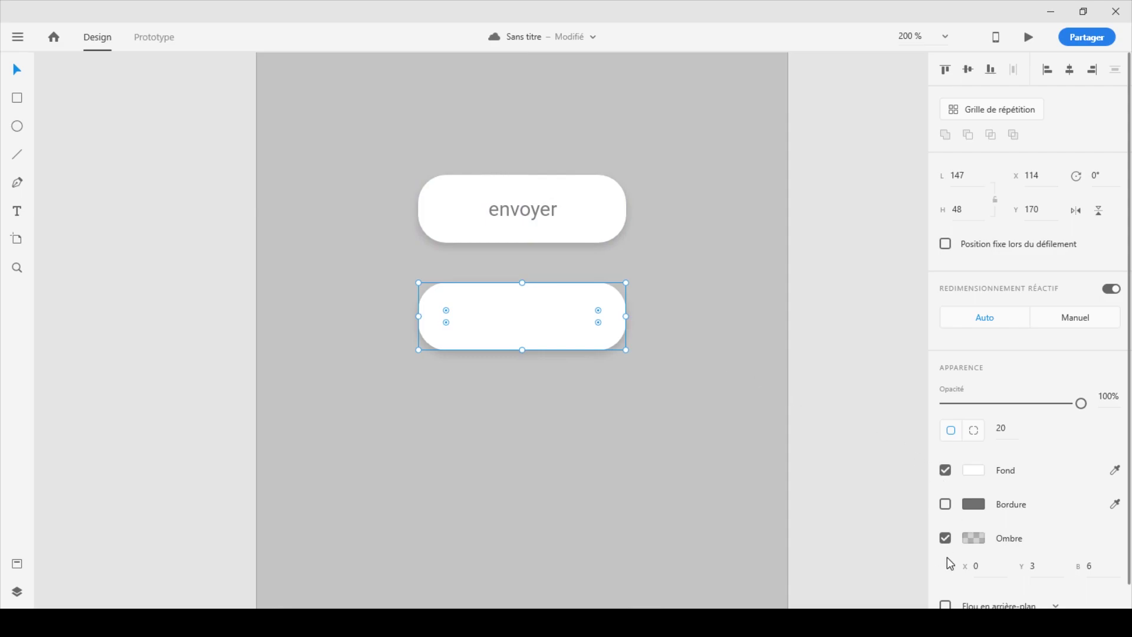
pyautogui.click(971, 472)
pyautogui.moveTo(876, 398)
pyautogui.mouseDown()
pyautogui.moveTo(861, 400)
pyautogui.moveTo(869, 388)
pyautogui.moveTo(858, 399)
pyautogui.mouseUp()
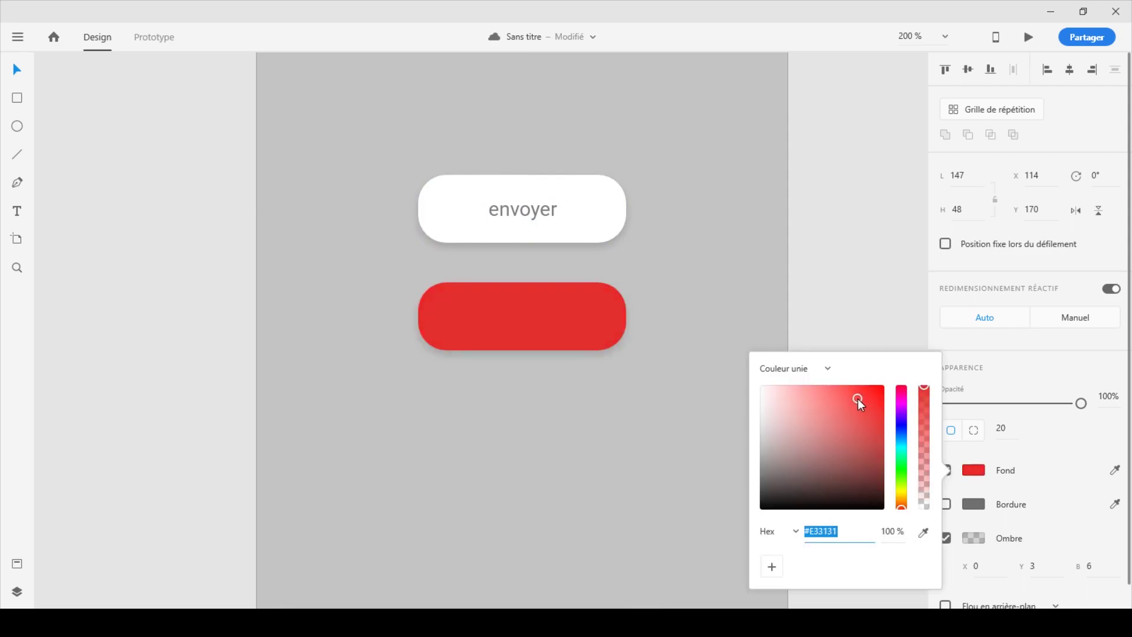
# Step: Copy the "envoyer" text onto the centre of the red rectangle and change the copy to "annuler"
pyautogui.click(530, 212)
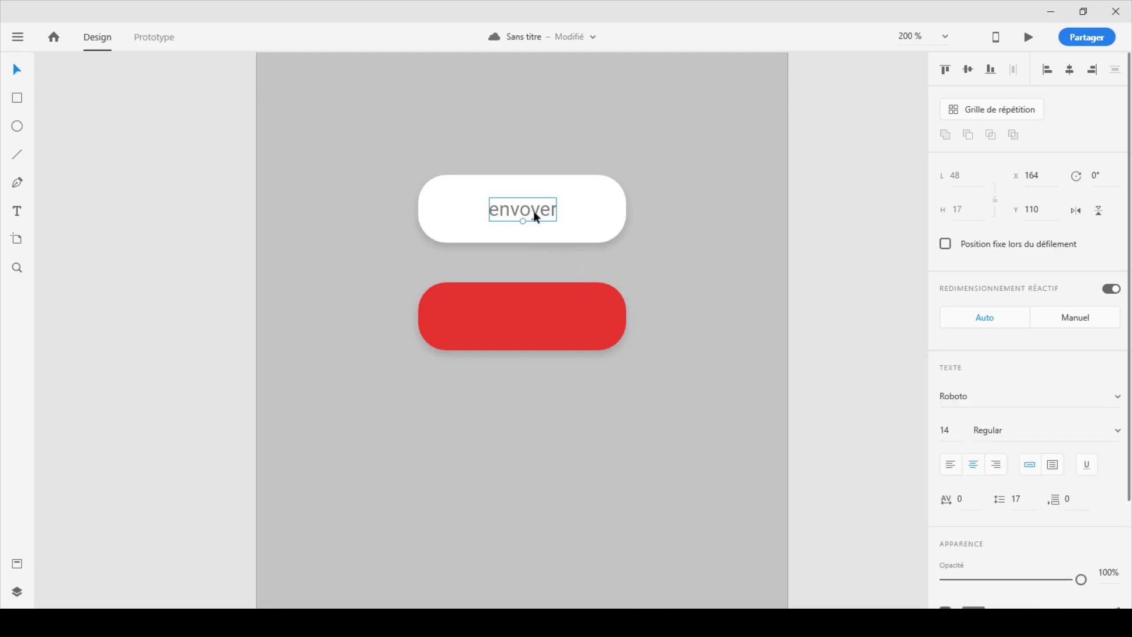
pyautogui.moveTo(538, 211); pyautogui.dragTo(532, 310)
pyautogui.doubleClick(531, 316)
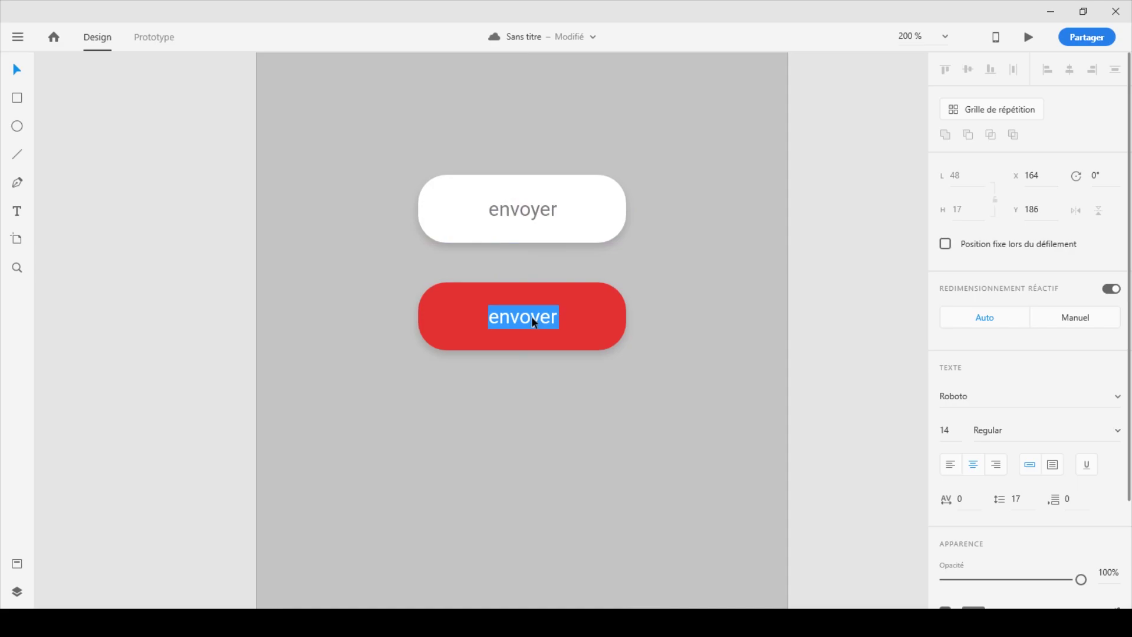
pyautogui.write('annuler')
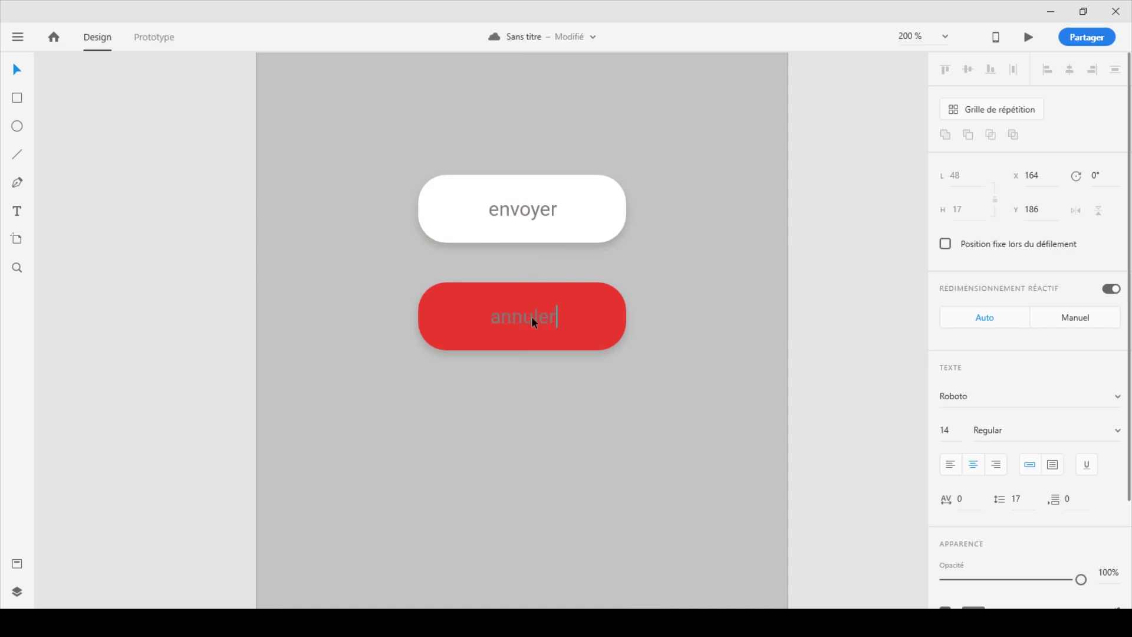
# Step: Change the fill colour of the "annuler" text to white
pyautogui.doubleClick(531, 316)
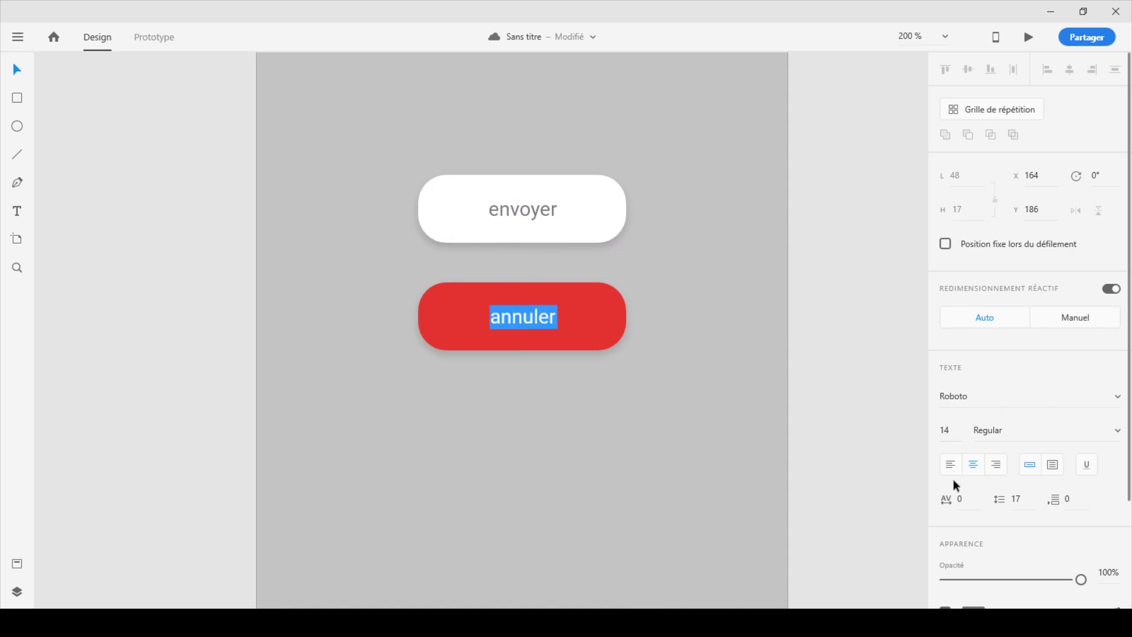
pyautogui.scroll(-3, 1048, 415)
pyautogui.click(972, 480)
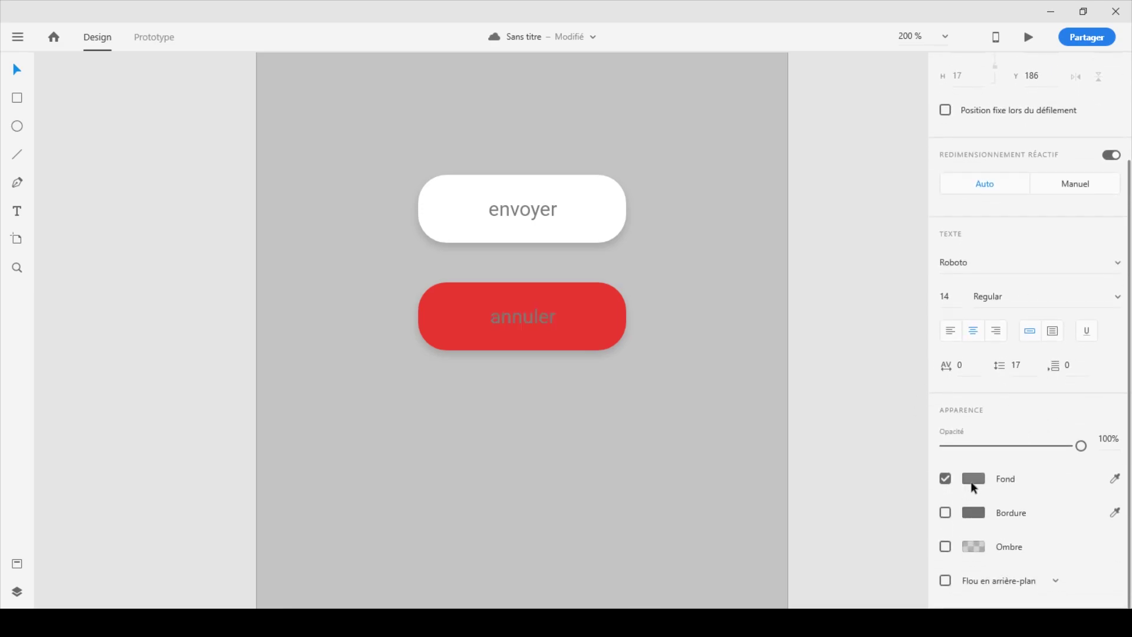
pyautogui.click(720, 361)
pyautogui.click(554, 489)
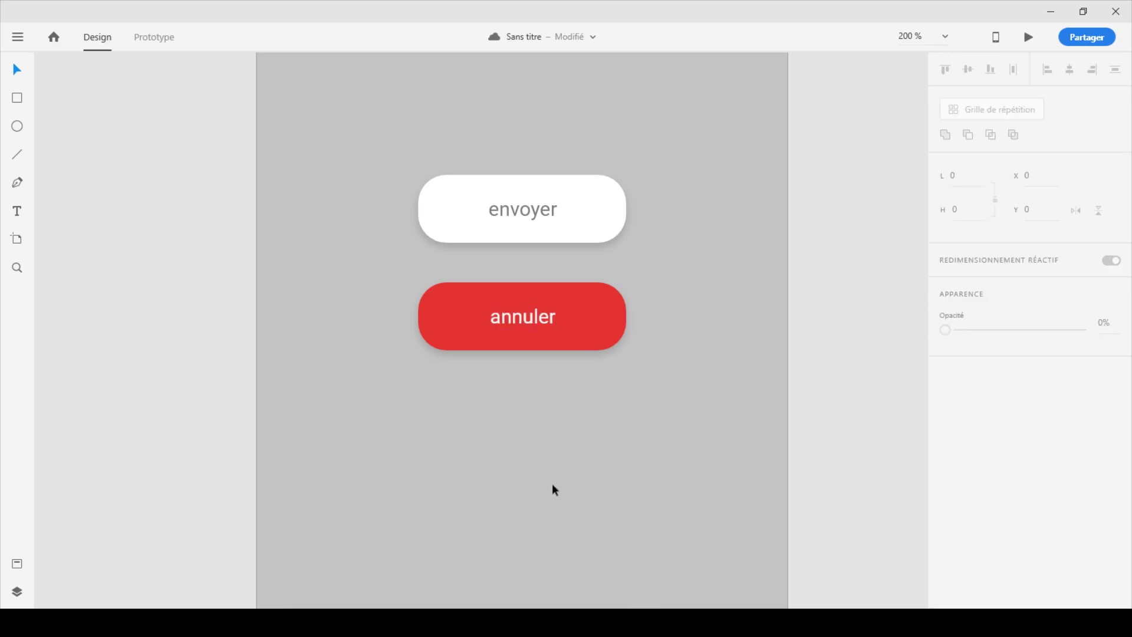
# Step: Duplicate the white rectangle below the red button at about Y 253 and switch the copy's fill to a linear gradient
pyautogui.scroll(-2, 648, 327)
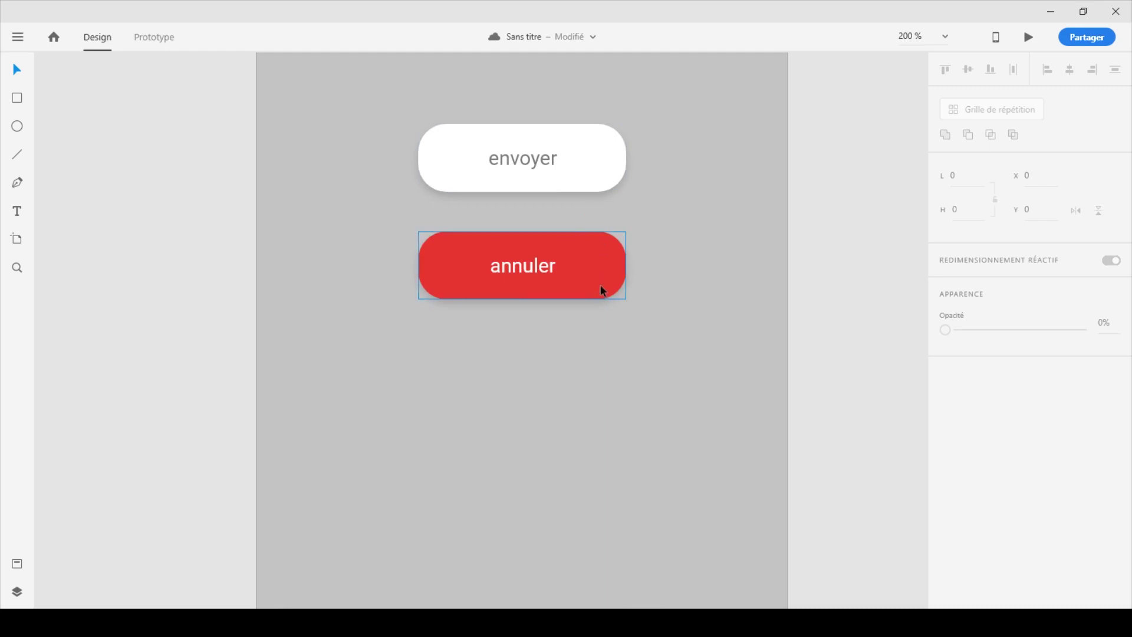
pyautogui.click(587, 157)
pyautogui.moveTo(587, 156); pyautogui.dragTo(595, 384)
pyautogui.click(973, 471)
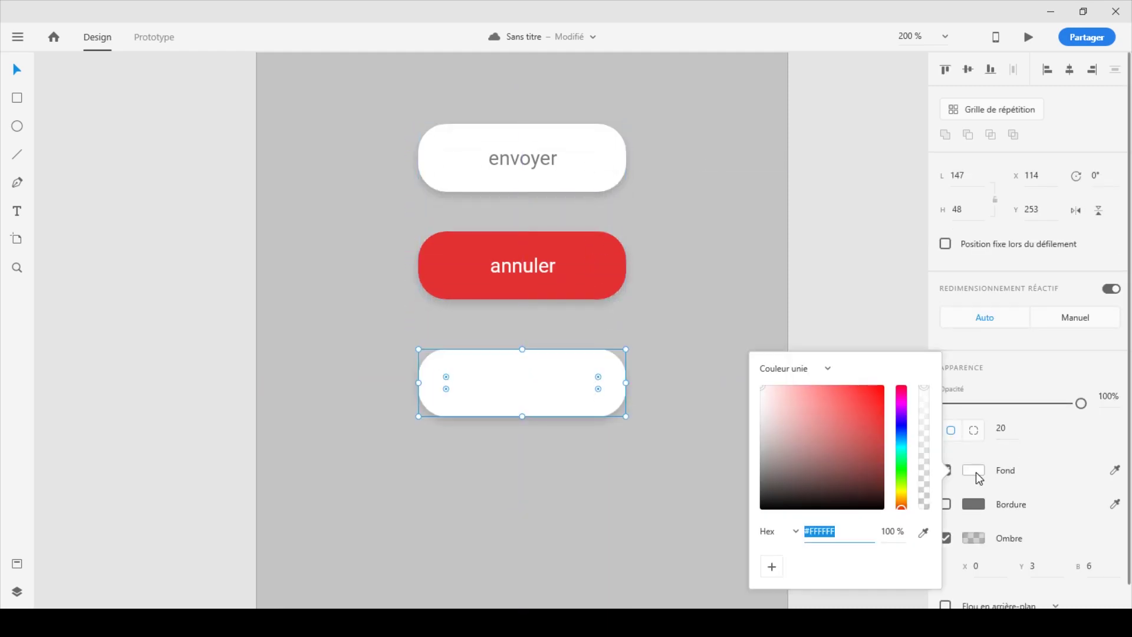
pyautogui.click(794, 369)
pyautogui.click(807, 423)
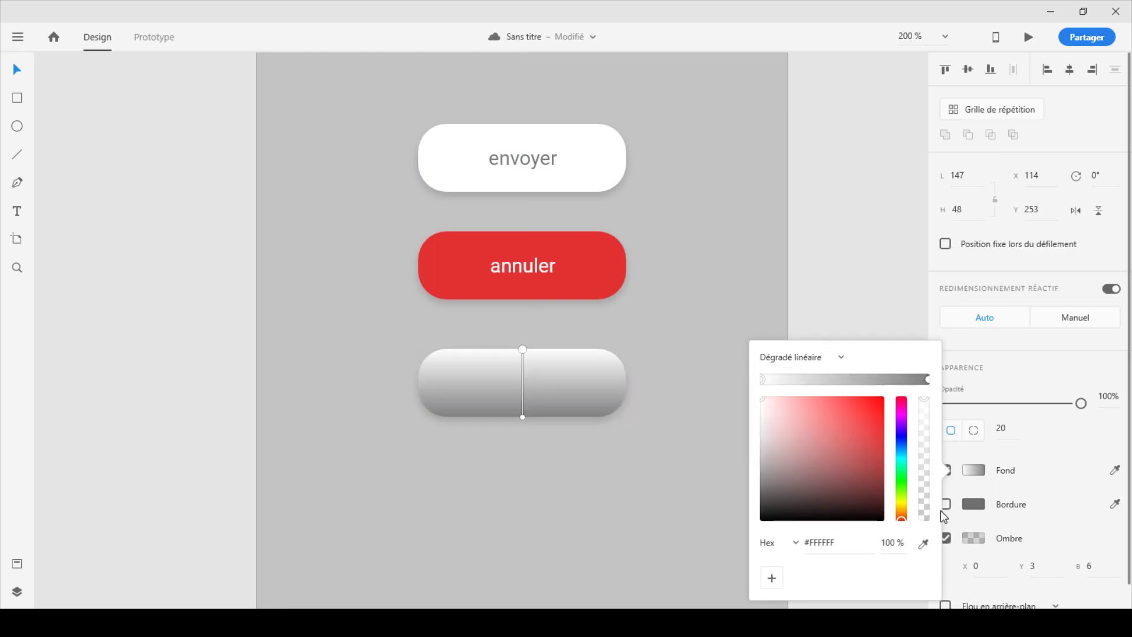
# Step: Colour the gradient's starting stop blue #1972E8 and add a matching blue stop near the middle of the gradient
pyautogui.moveTo(900, 440); pyautogui.dragTo(877, 402)
pyautogui.click(774, 379)
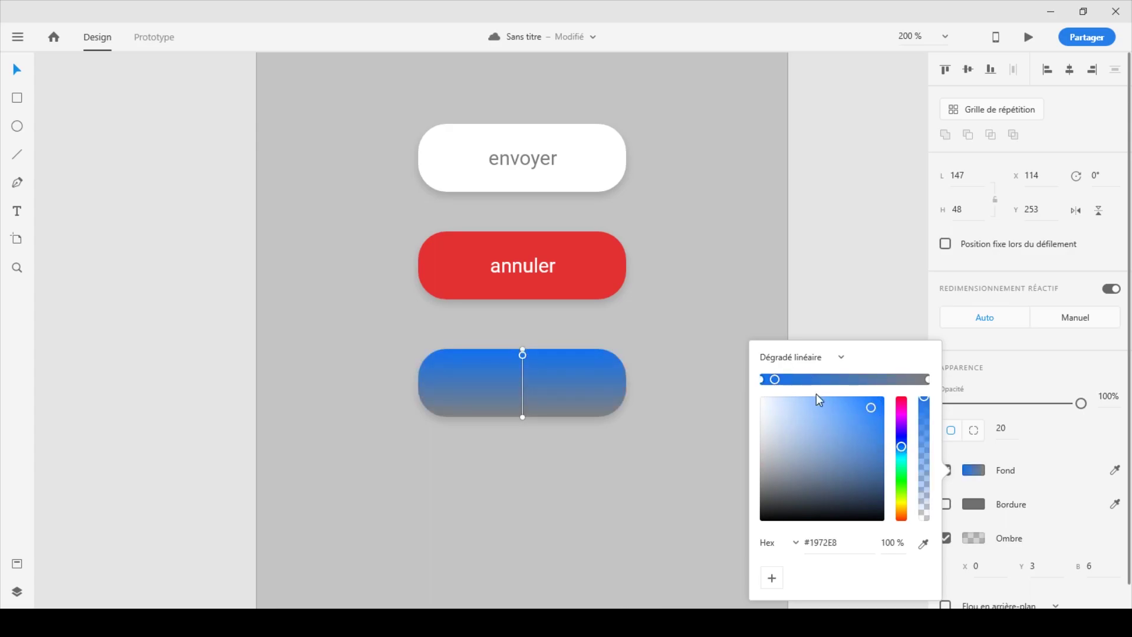
pyautogui.click(926, 379)
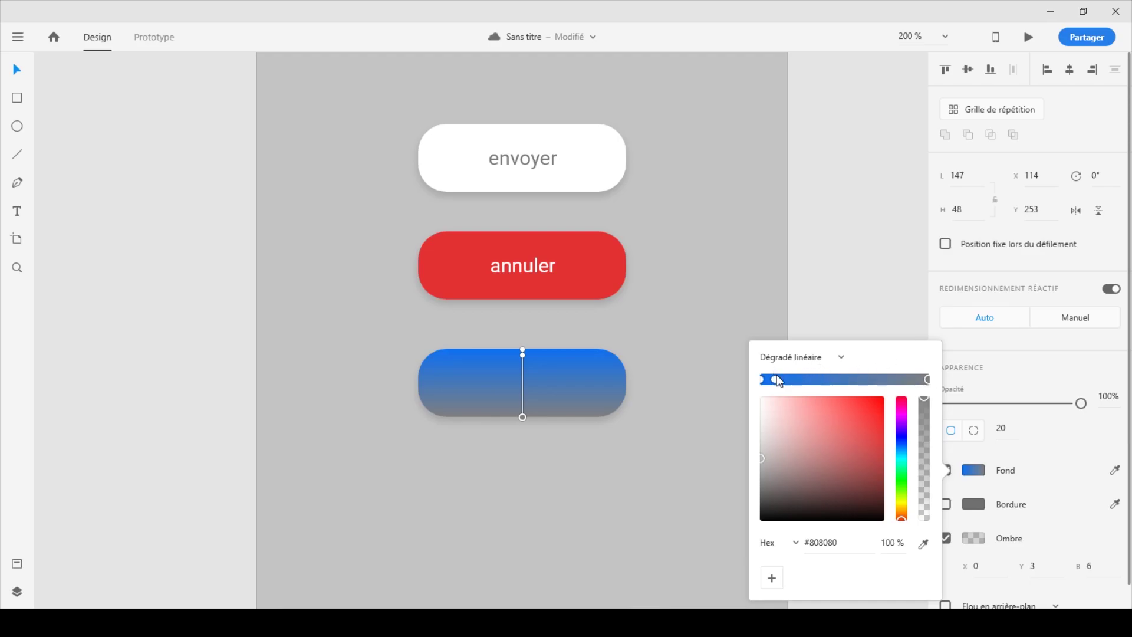
pyautogui.moveTo(773, 379); pyautogui.dragTo(840, 380)
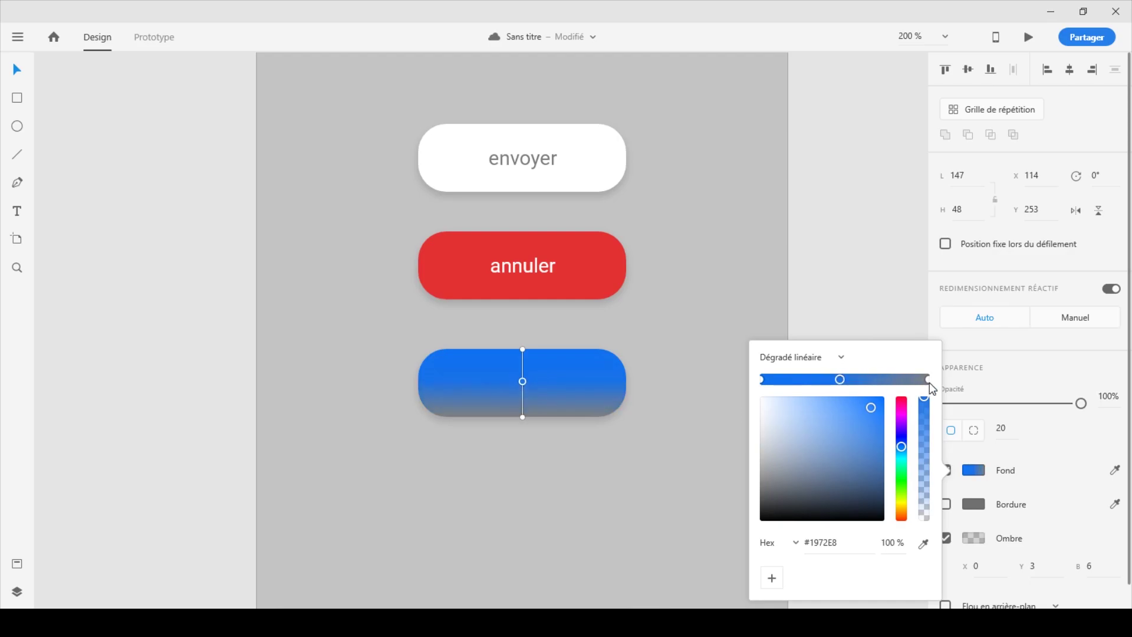
# Step: Set the blue gradient's end stop to dark blue #082447
pyautogui.click(927, 379)
pyautogui.moveTo(788, 480); pyautogui.dragTo(761, 513)
pyautogui.moveTo(901, 443); pyautogui.dragTo(869, 487)
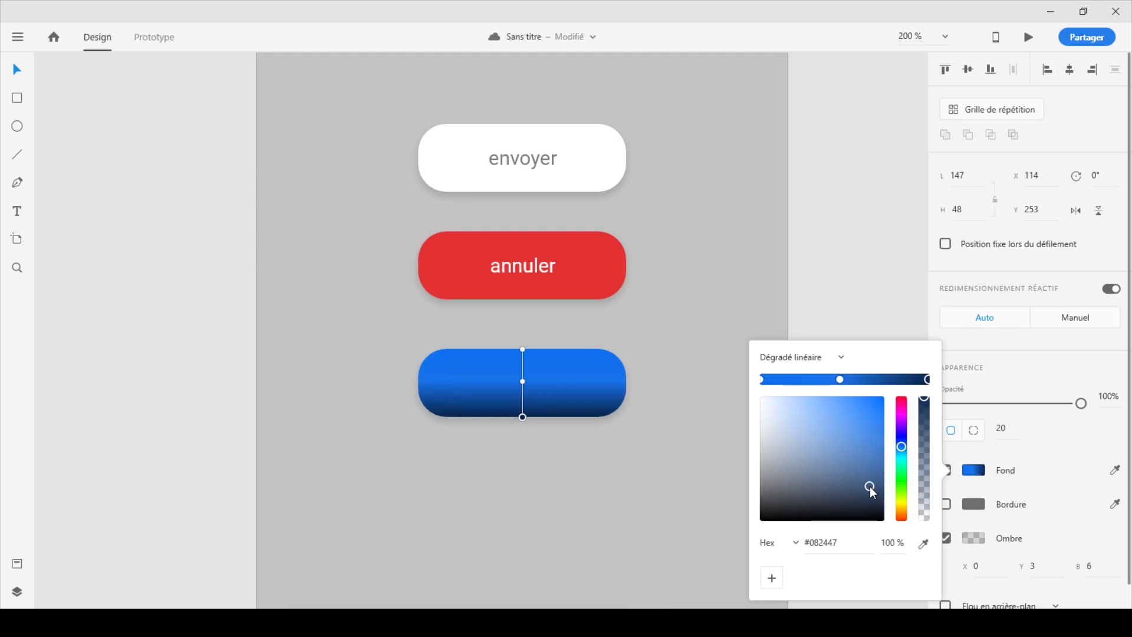
# Step: Lighten the gradient's starting stop to pale blue #A5C1E5 and shift the middle blue stop towards the dark end
pyautogui.click(761, 379)
pyautogui.moveTo(873, 405); pyautogui.dragTo(794, 408)
pyautogui.moveTo(839, 380); pyautogui.dragTo(868, 383)
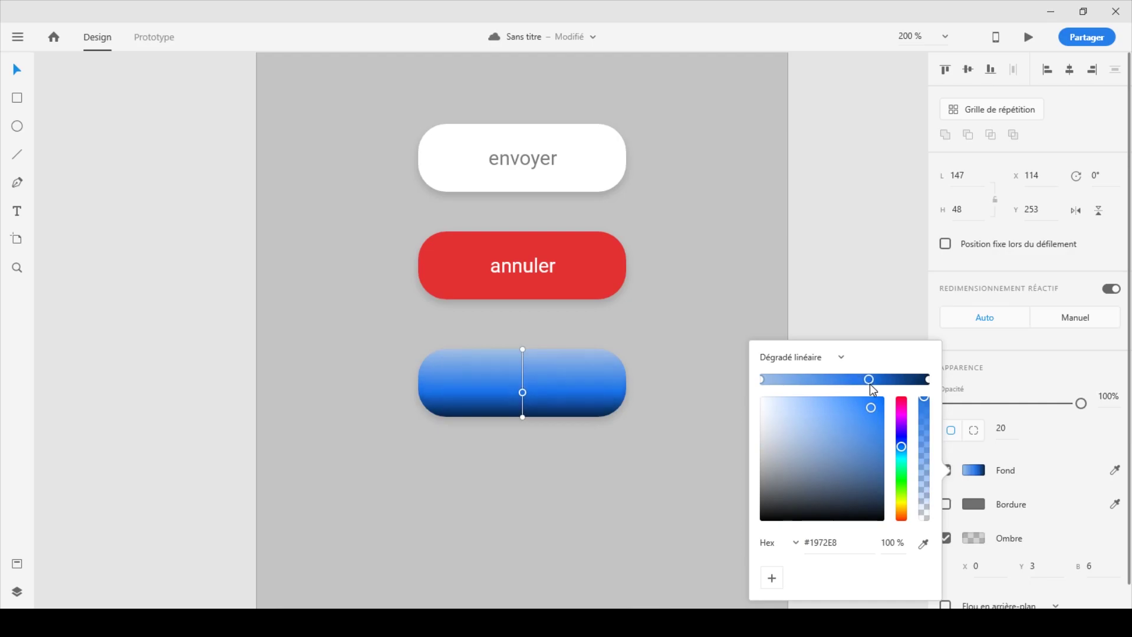
pyautogui.click(864, 316)
pyautogui.click(584, 387)
pyautogui.click(559, 283)
pyautogui.click(819, 411)
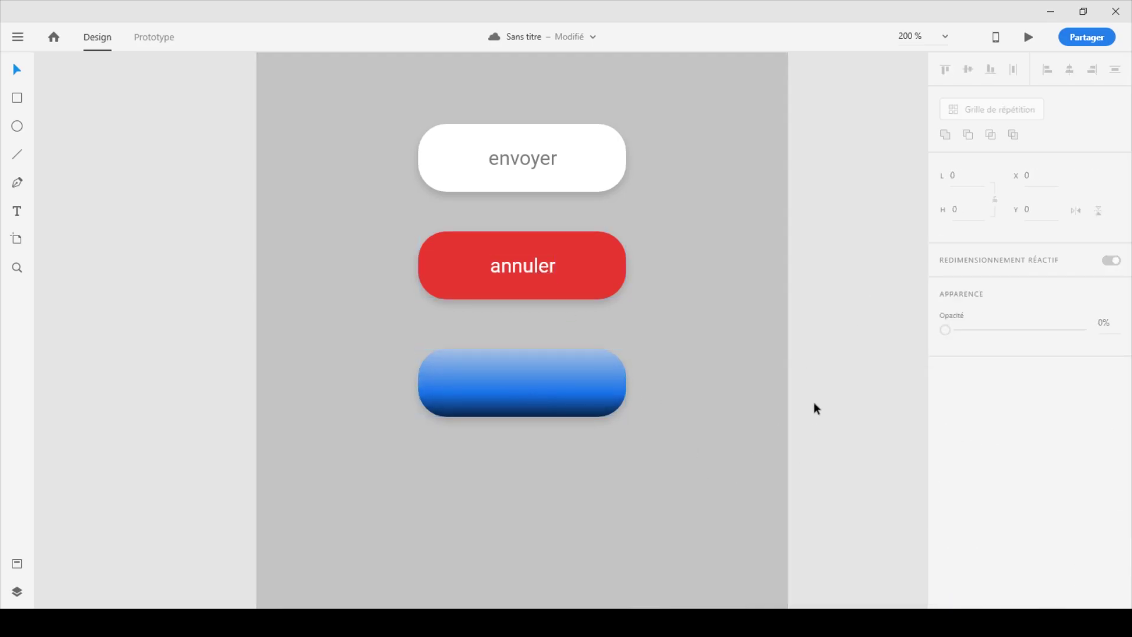
# Step: Add the white button's fill colour #FFFFFF to the document assets and display the saved assets
pyautogui.click(526, 389)
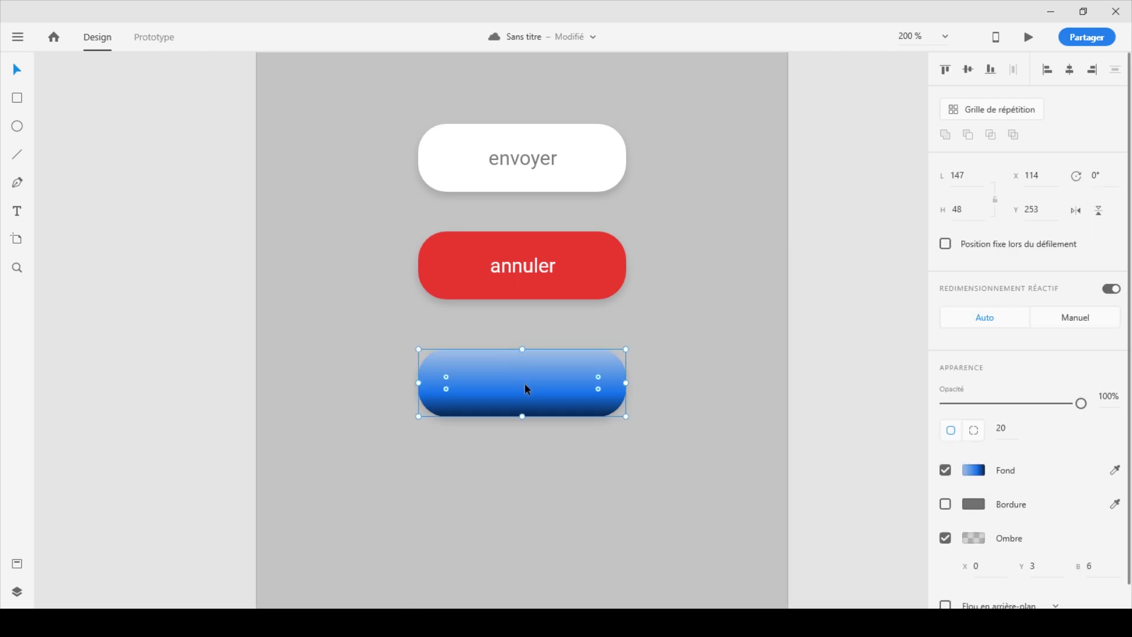
pyautogui.click(594, 169)
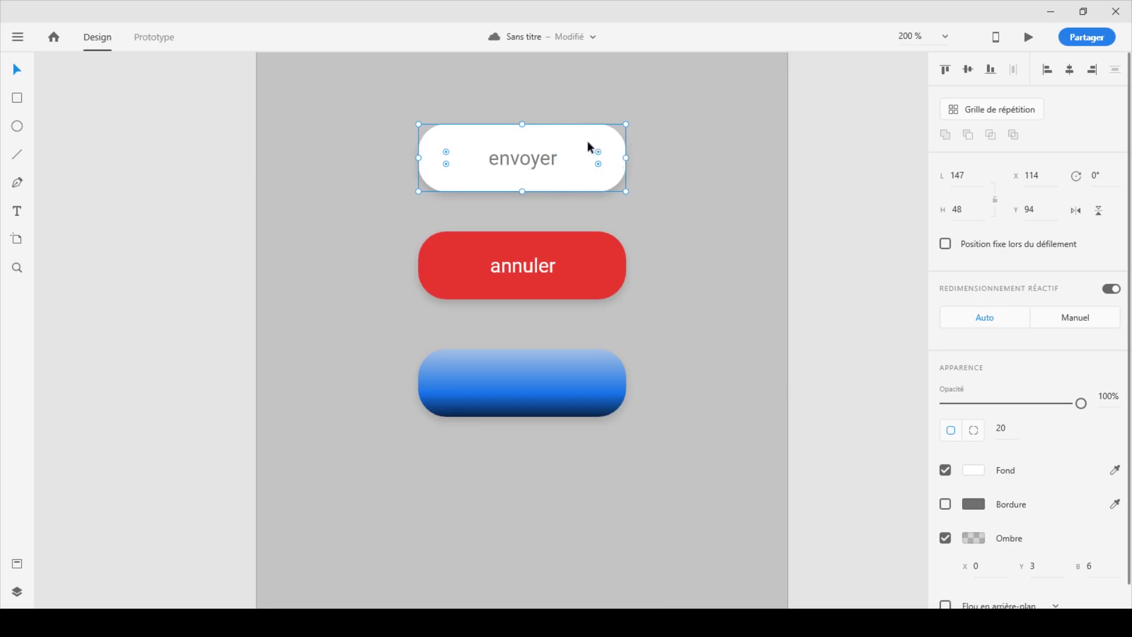
pyautogui.rightClick(581, 143)
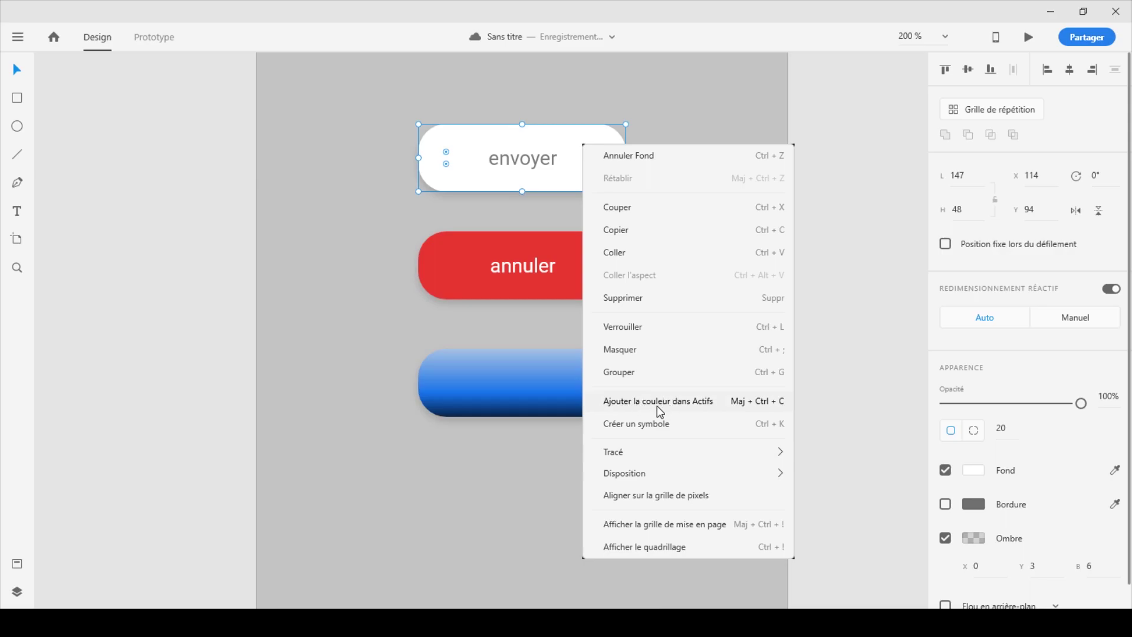
pyautogui.click(691, 410)
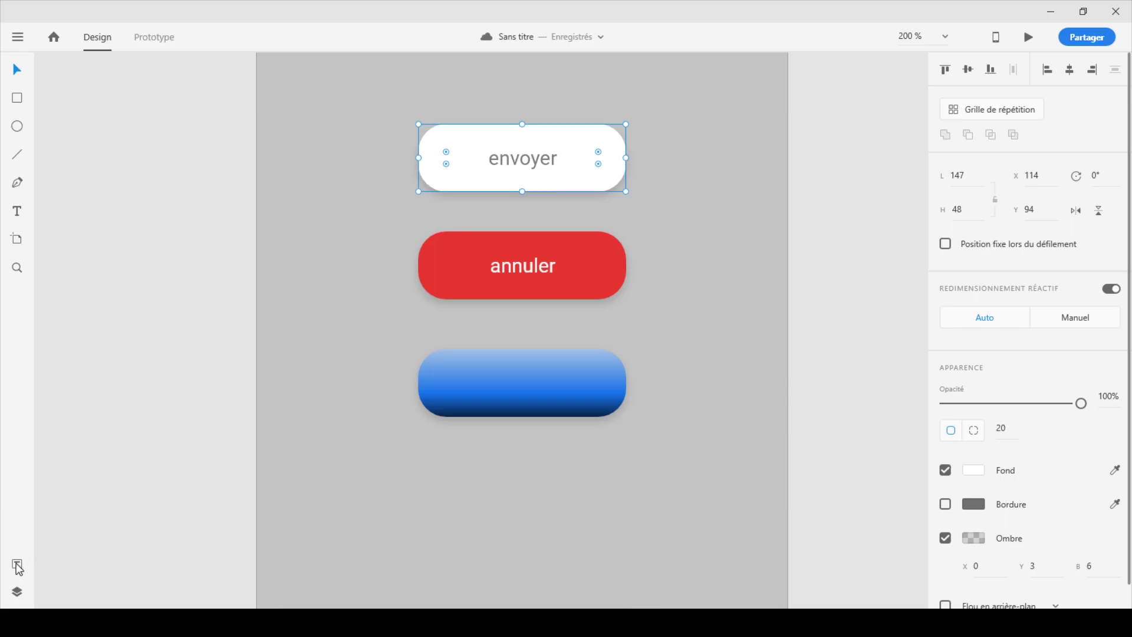
pyautogui.click(17, 566)
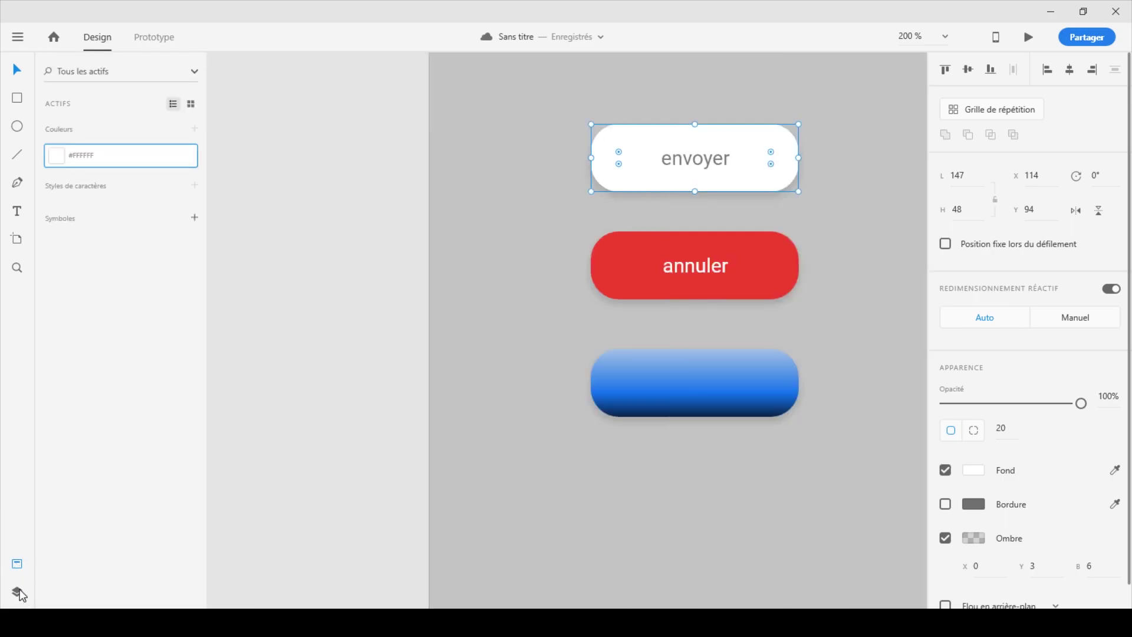
pyautogui.click(17, 592)
pyautogui.click(17, 565)
# Step: Add the red button's fill colour #E33131 to the document assets
pyautogui.click(648, 276)
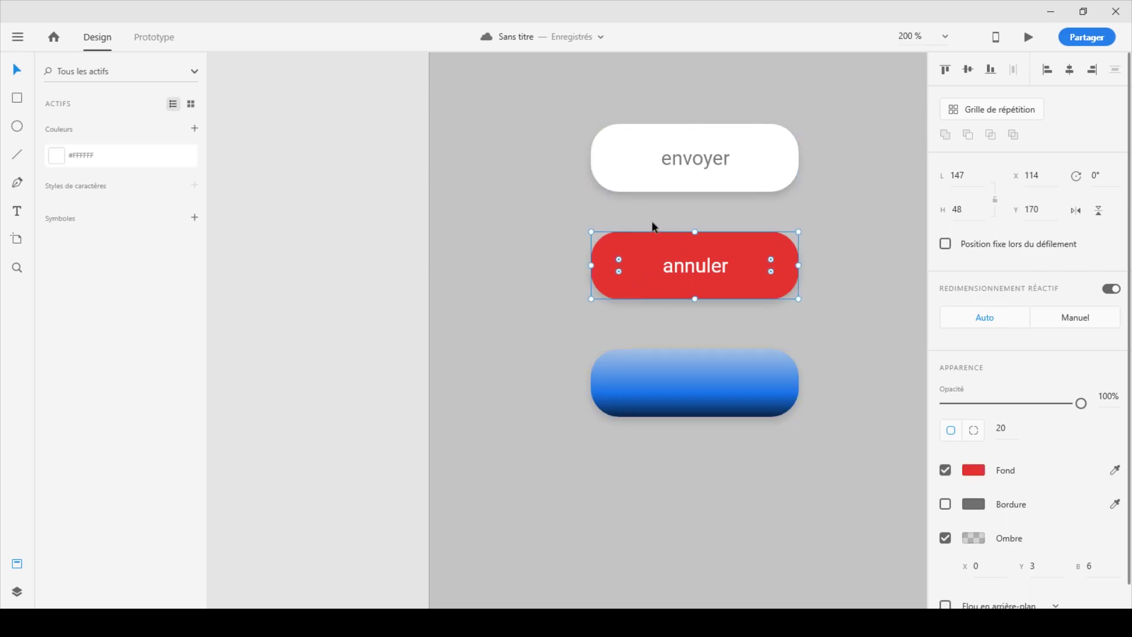
pyautogui.rightClick(636, 244)
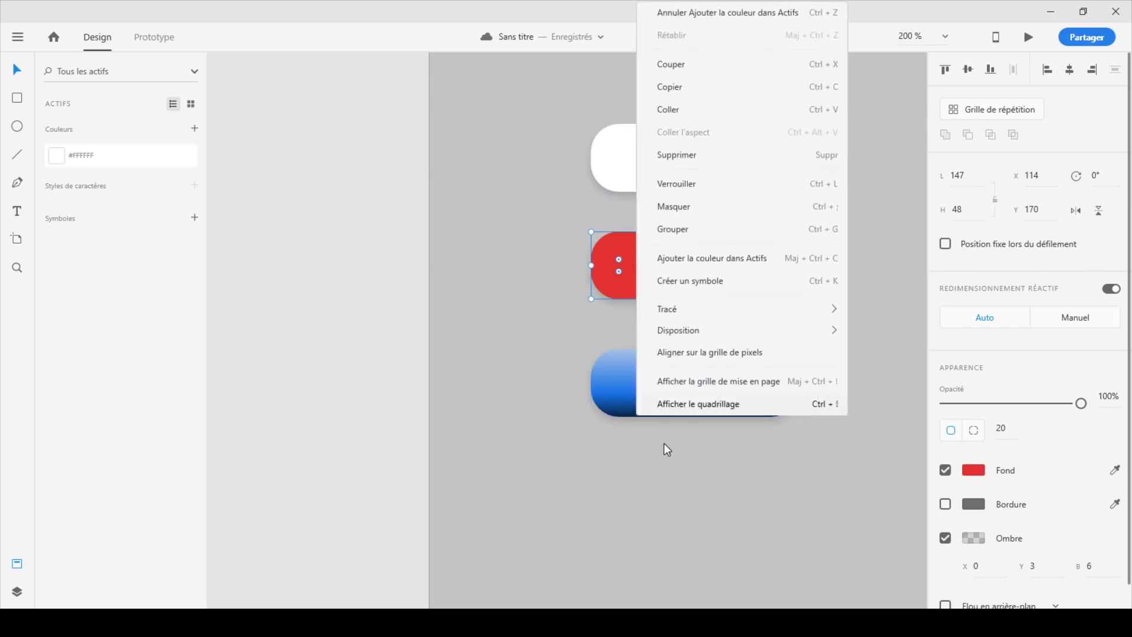
pyautogui.click(731, 261)
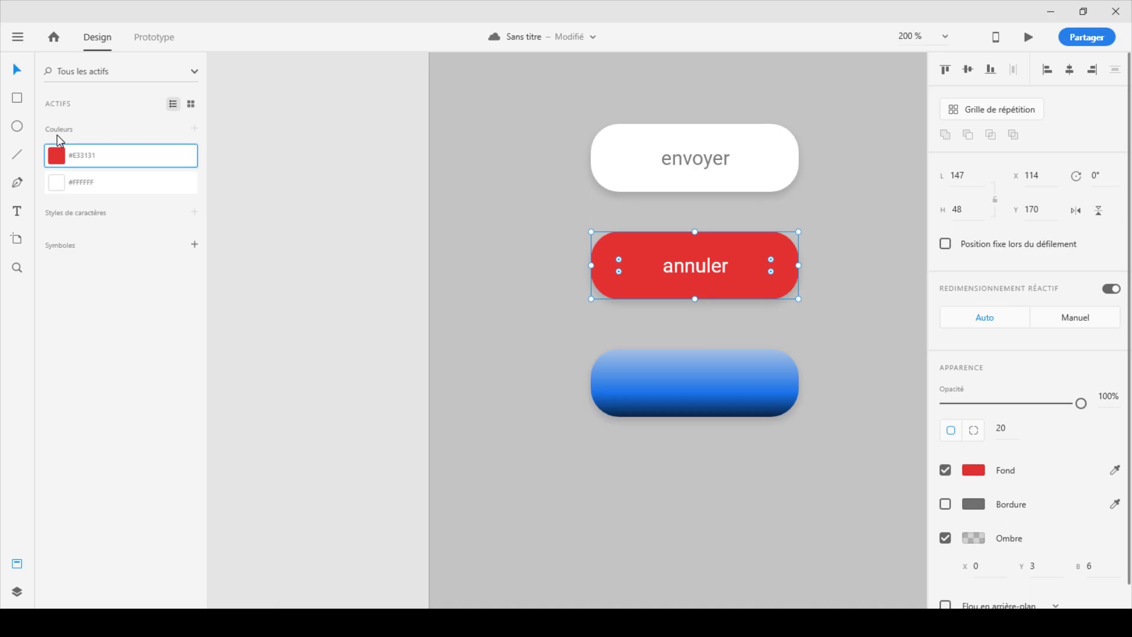
# Step: Enable a border on the blue gradient button and colour it light grey #C7C7C7
pyautogui.click(711, 393)
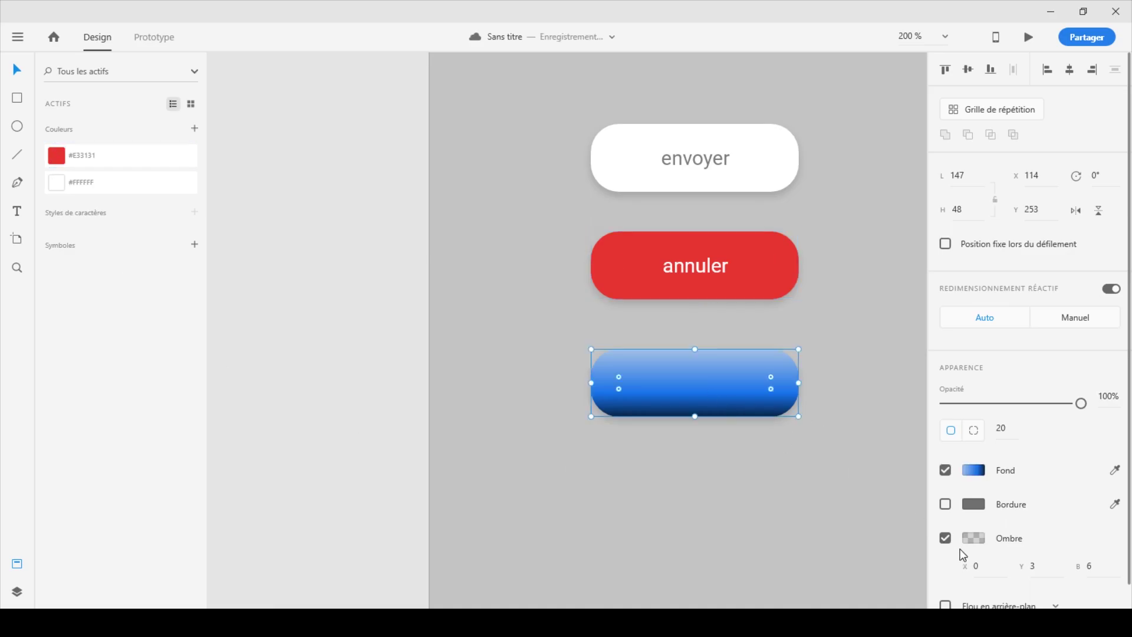
pyautogui.click(944, 503)
pyautogui.click(972, 506)
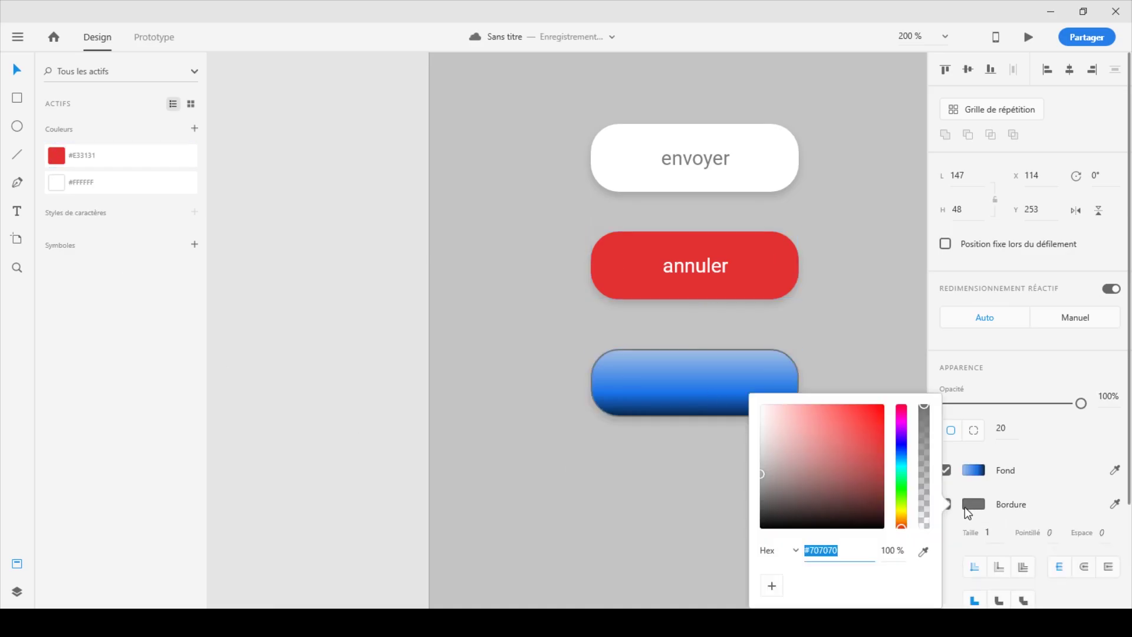
pyautogui.click(740, 417)
pyautogui.moveTo(740, 417); pyautogui.dragTo(740, 391)
pyautogui.click(973, 504)
pyautogui.moveTo(752, 467)
pyautogui.mouseDown()
pyautogui.moveTo(770, 443)
pyautogui.moveTo(747, 431)
pyautogui.mouseUp()
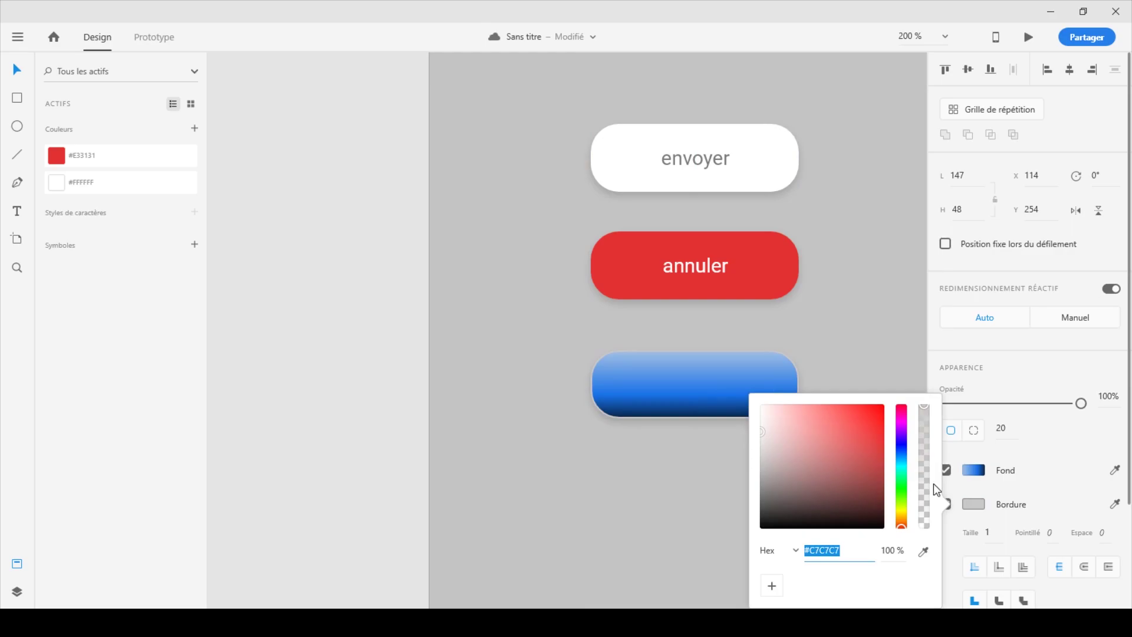
# Step: Place the blue button's border outside the shape, trying a size of 10 before settling on 4
pyautogui.click(993, 530)
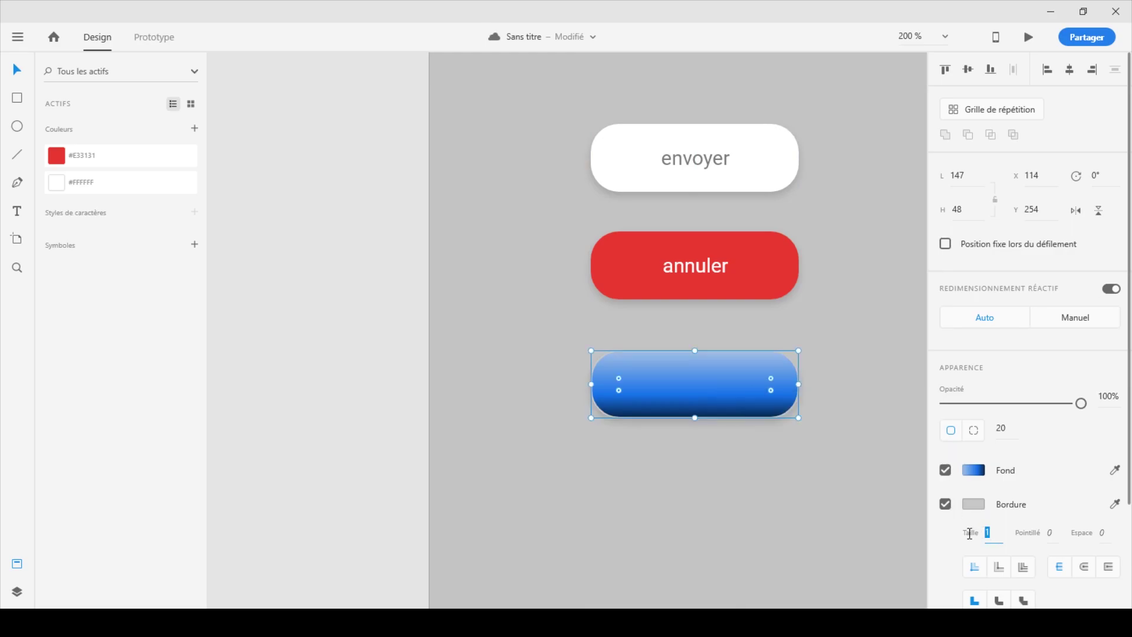
pyautogui.write('10')
pyautogui.press('Return')
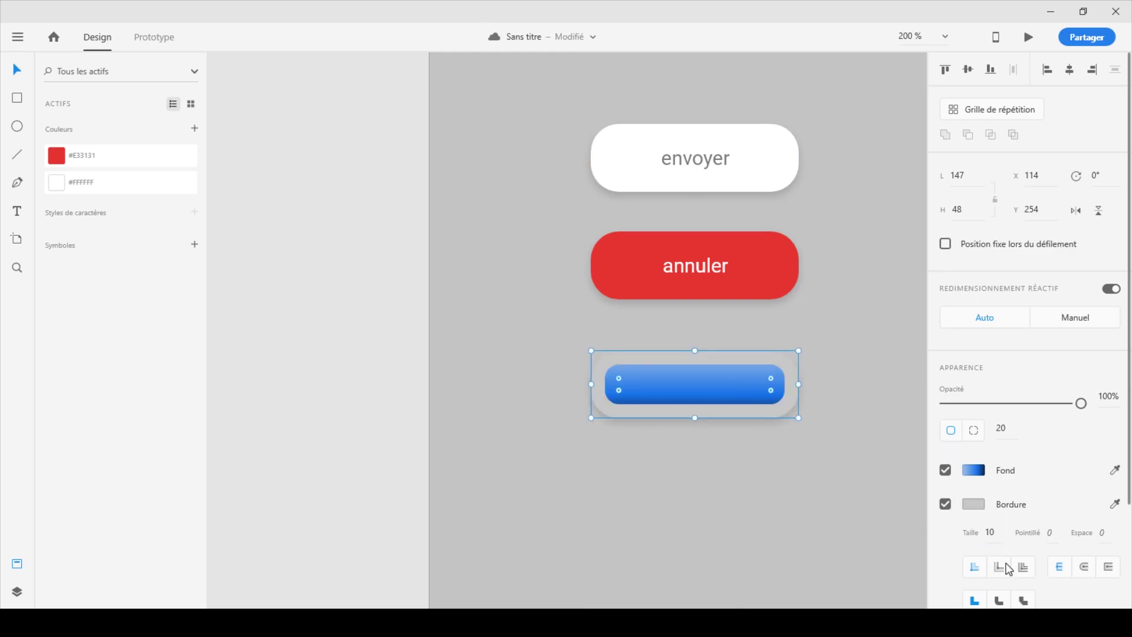
pyautogui.click(998, 568)
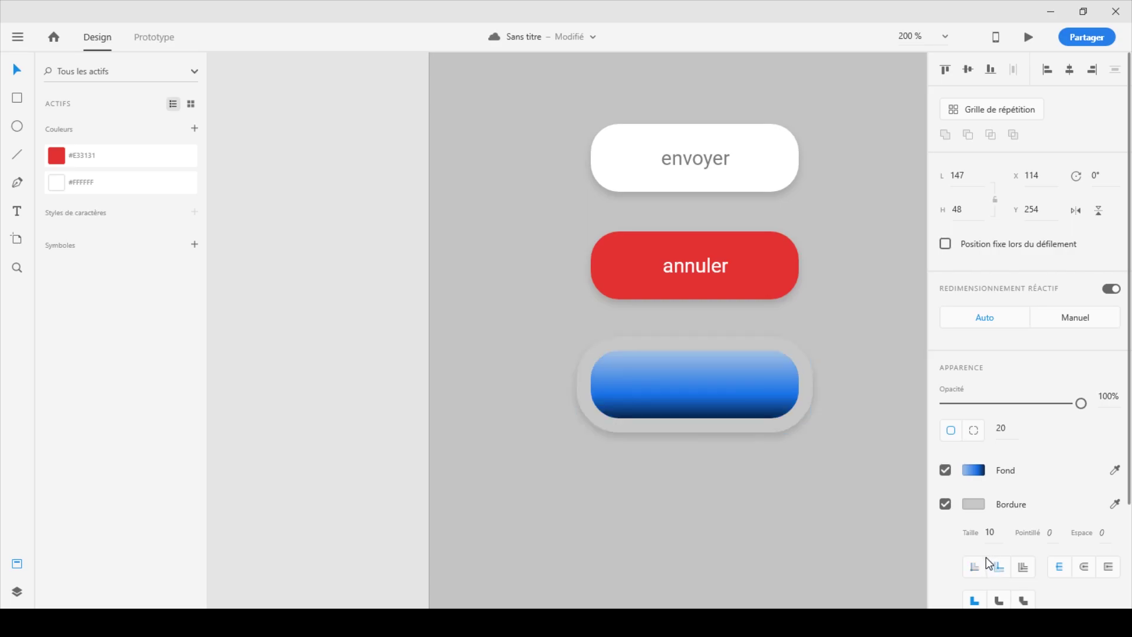
pyautogui.click(990, 532)
pyautogui.write('4')
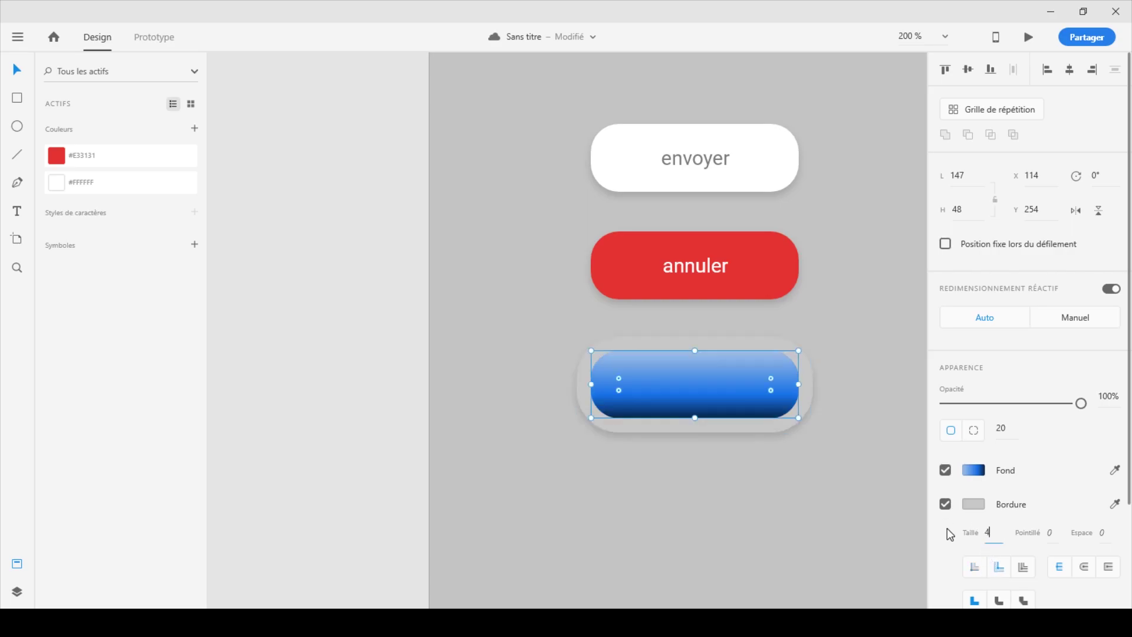
pyautogui.press('Return')
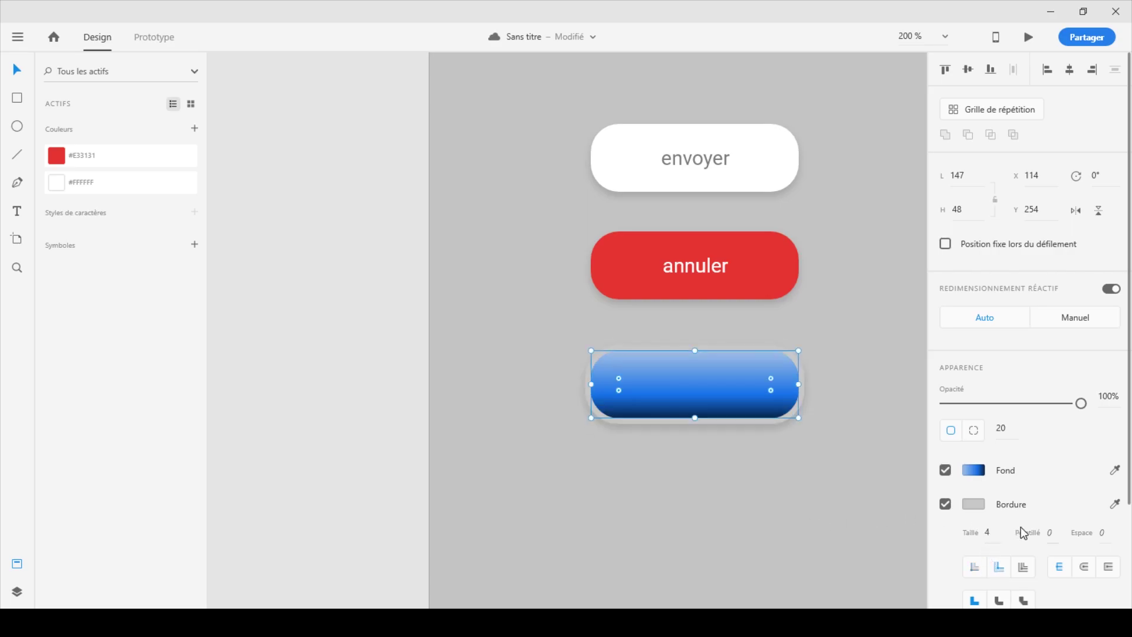
# Step: Darken the blue button's border colour to grey #959595
pyautogui.click(972, 502)
pyautogui.moveTo(769, 433); pyautogui.dragTo(759, 455)
pyautogui.click(678, 482)
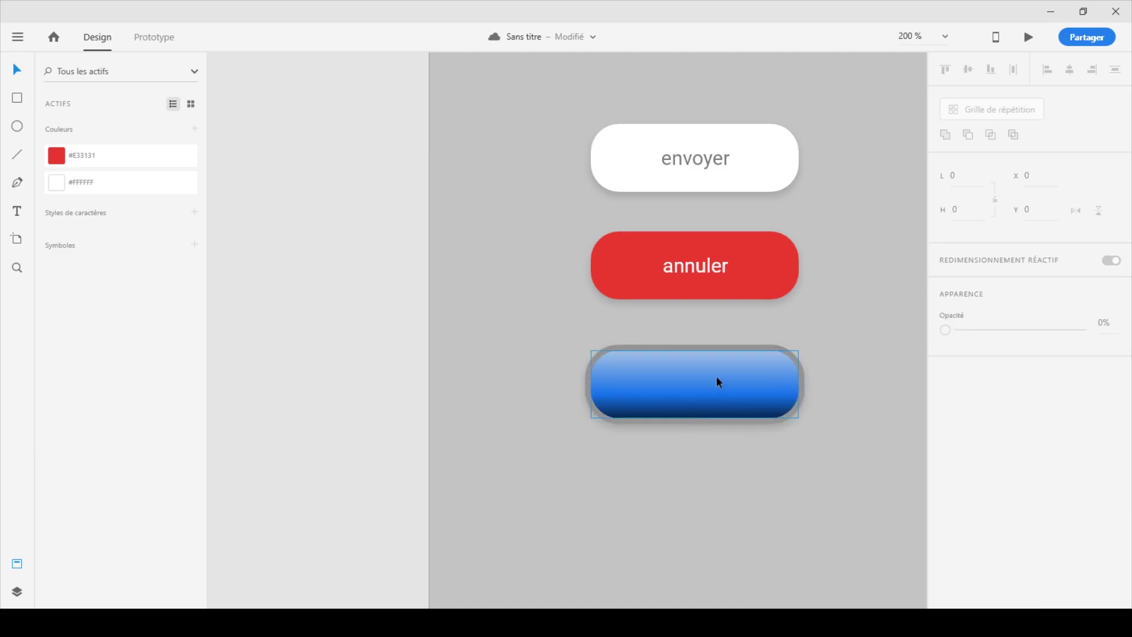
# Step: Add the blue button's gradient fill and grey border colour to the document assets
pyautogui.rightClick(641, 386)
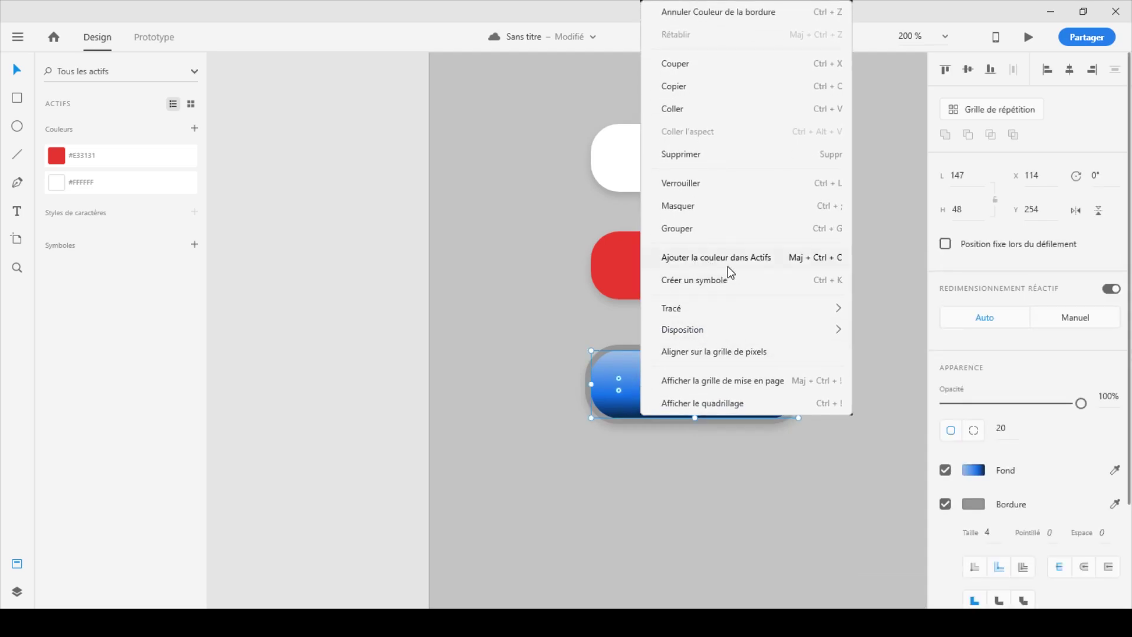
pyautogui.click(698, 508)
pyautogui.click(695, 508)
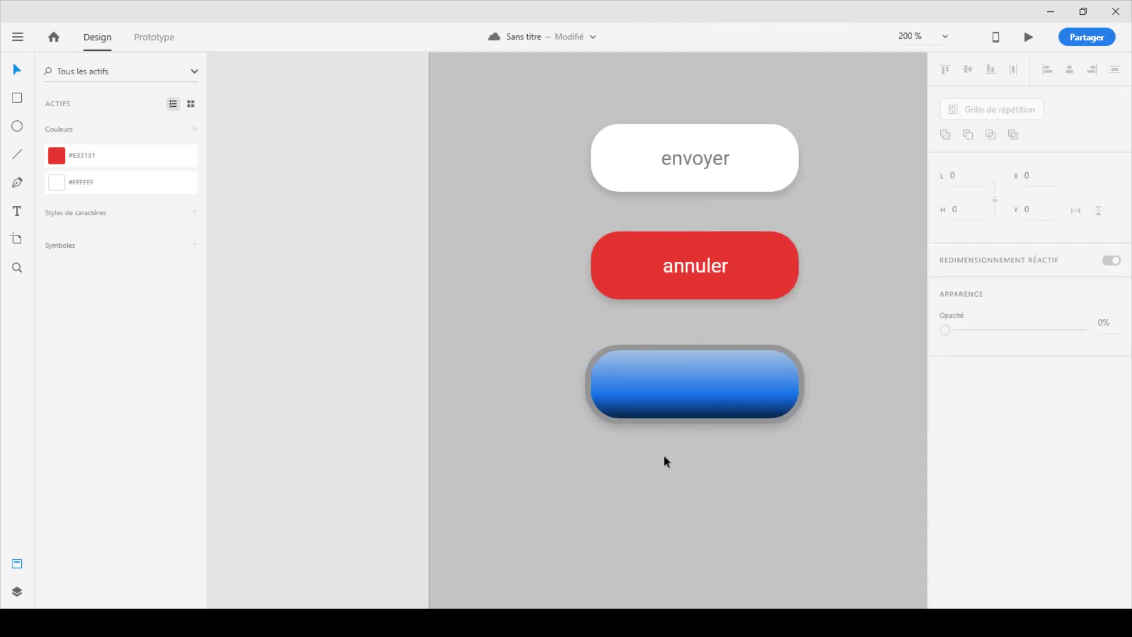
pyautogui.rightClick(662, 387)
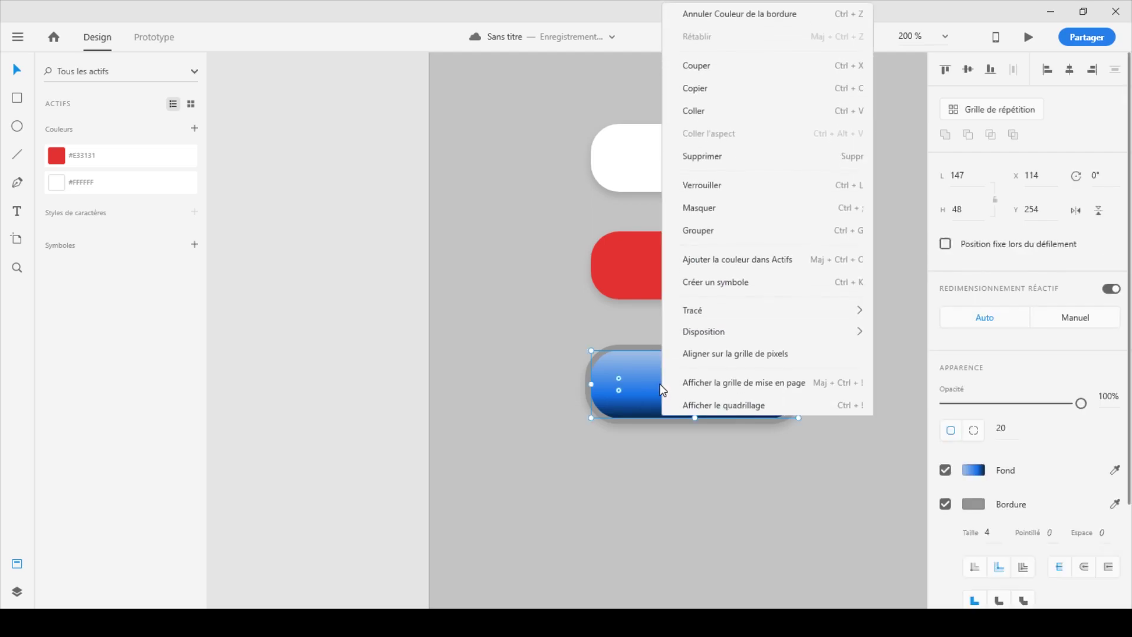
pyautogui.click(731, 260)
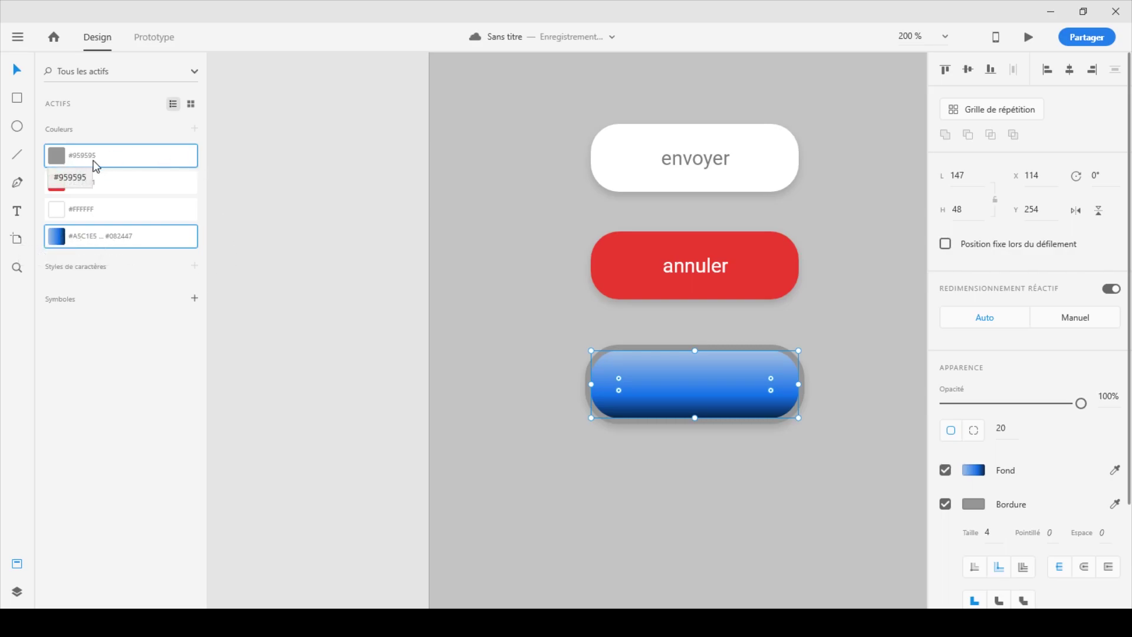
pyautogui.click(300, 487)
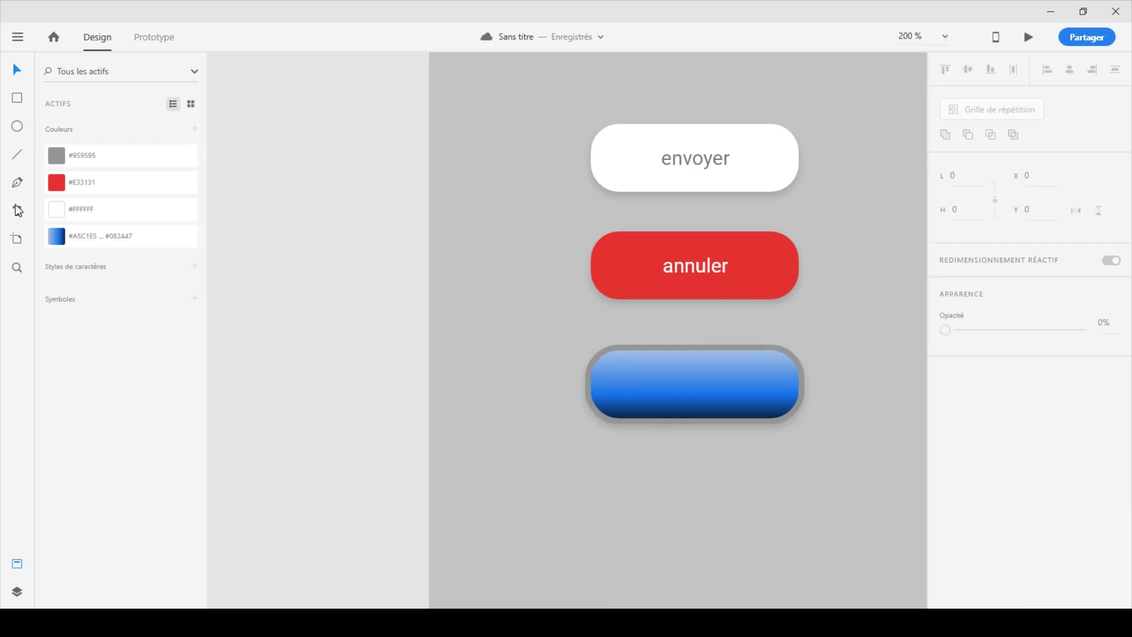
# Step: Draw a closed freeform shape with curved edges below the blue button, about 195 wide and 87 high, using the Pen tool
pyautogui.click(17, 186)
pyautogui.click(530, 495)
pyautogui.click(515, 552)
pyautogui.click(664, 583)
pyautogui.click(734, 527)
pyautogui.click(779, 496)
pyautogui.moveTo(693, 464); pyautogui.dragTo(675, 470)
pyautogui.click(602, 481)
pyautogui.click(573, 499)
pyautogui.click(530, 495)
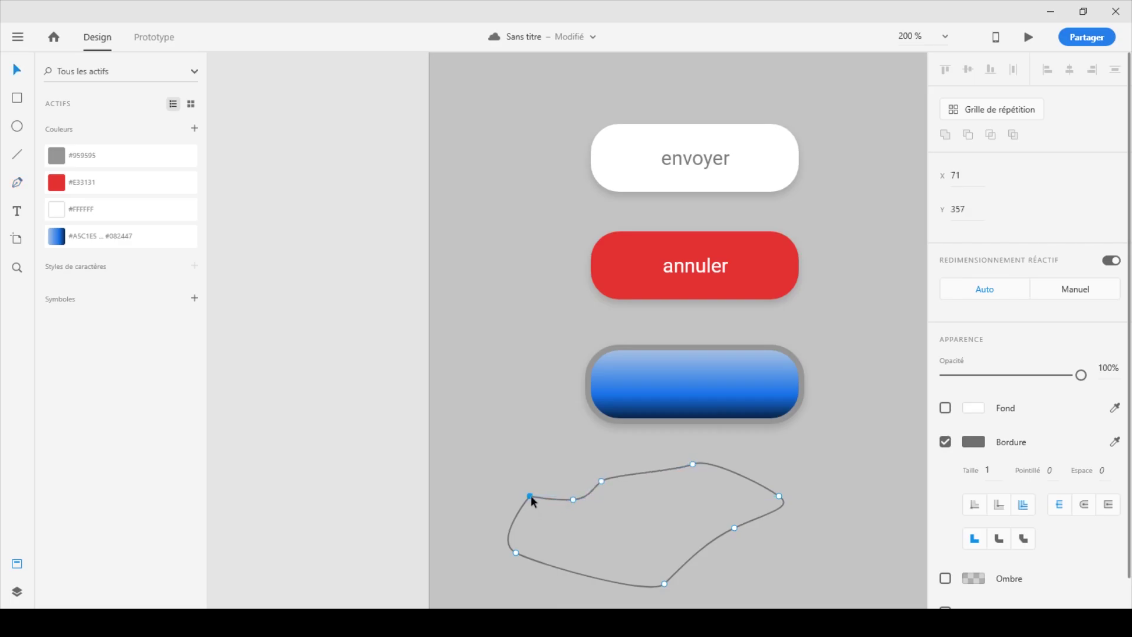
# Step: Apply the saved #A5C1E5 to #082447 gradient to the freeform shape and enable its fill
pyautogui.click(17, 69)
pyautogui.click(617, 524)
pyautogui.click(589, 495)
pyautogui.click(113, 243)
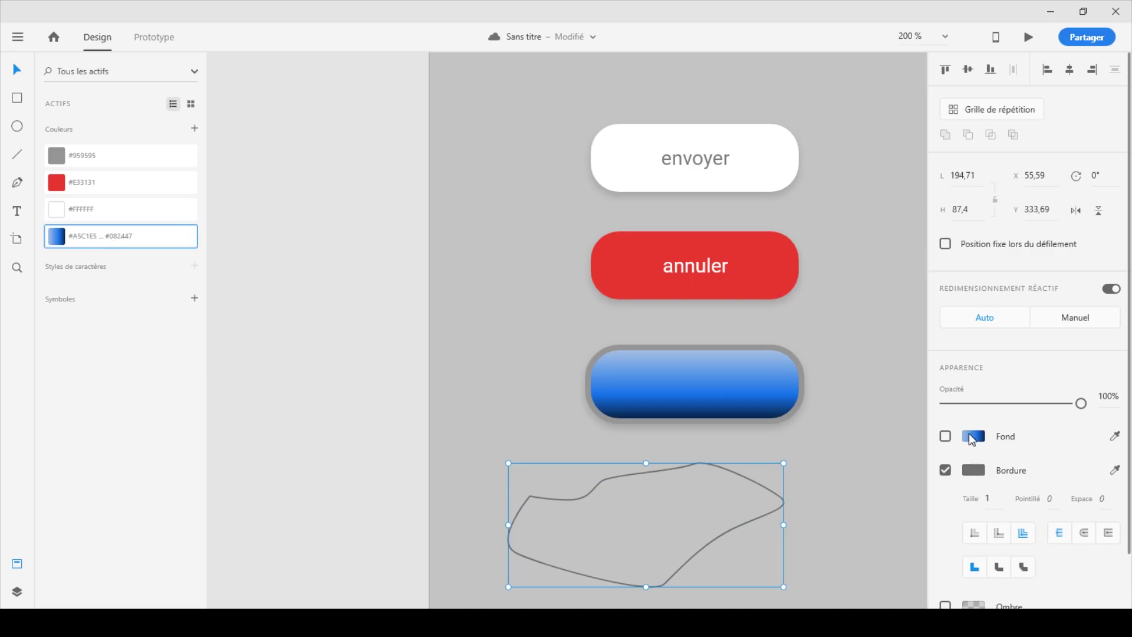
pyautogui.click(945, 436)
pyautogui.click(662, 521)
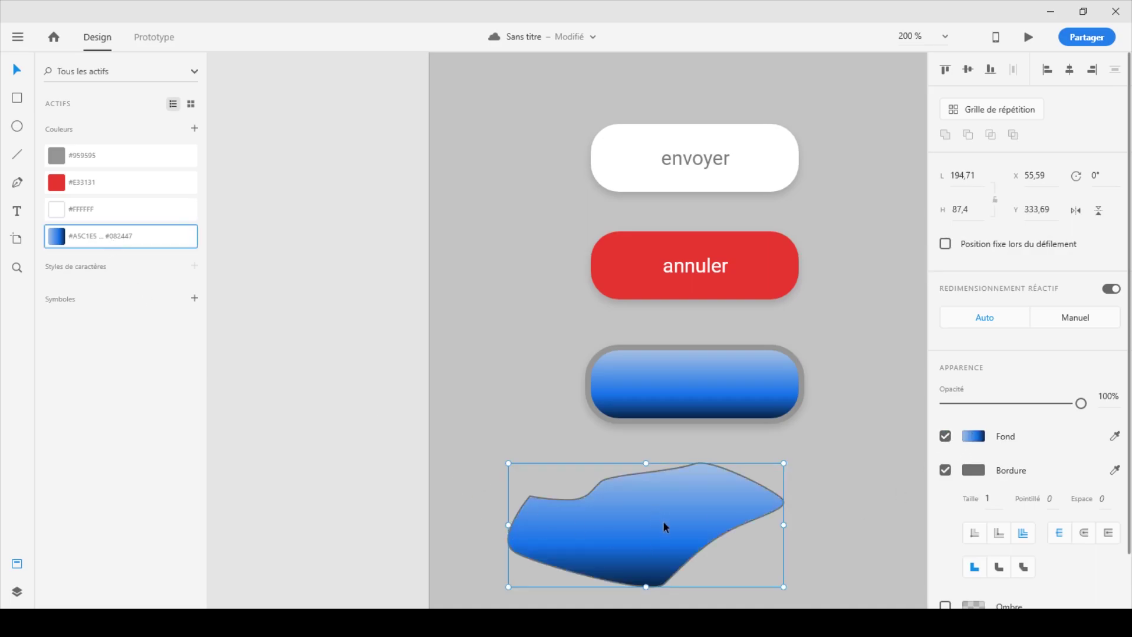
# Step: Try the saved red, white and grey colours on the freeform shape and return its fill to the blue gradient
pyautogui.click(156, 189)
pyautogui.click(139, 216)
pyautogui.click(133, 232)
pyautogui.click(169, 157)
pyautogui.click(152, 246)
pyautogui.click(346, 427)
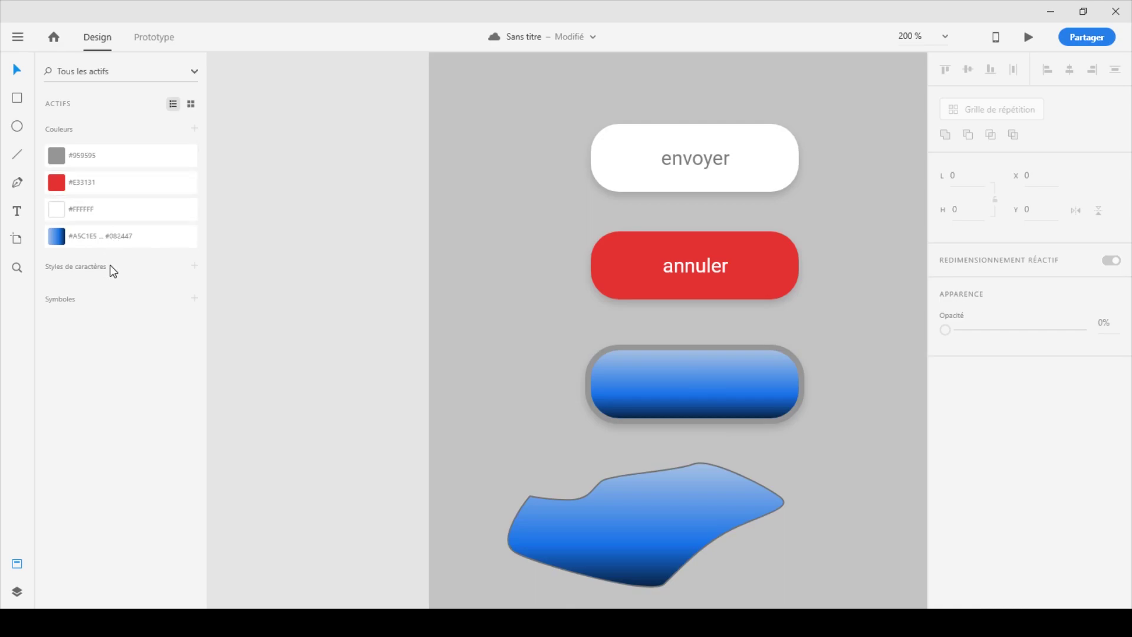
# Step: Add the grey colour of the "envoyer" text to the document assets
pyautogui.click(710, 158)
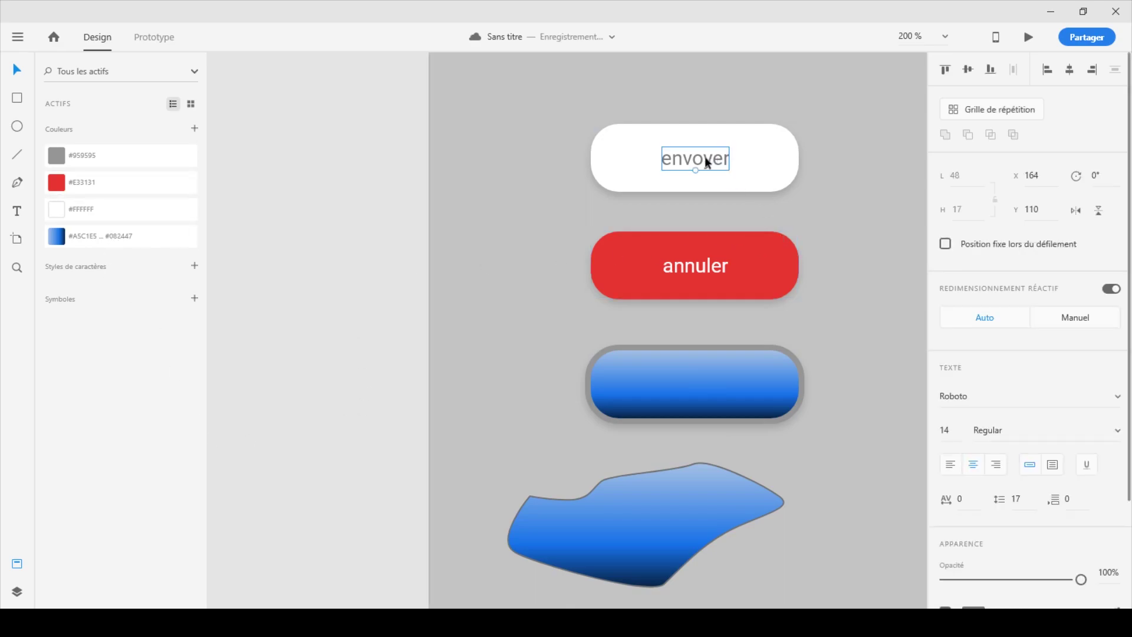
pyautogui.rightClick(696, 160)
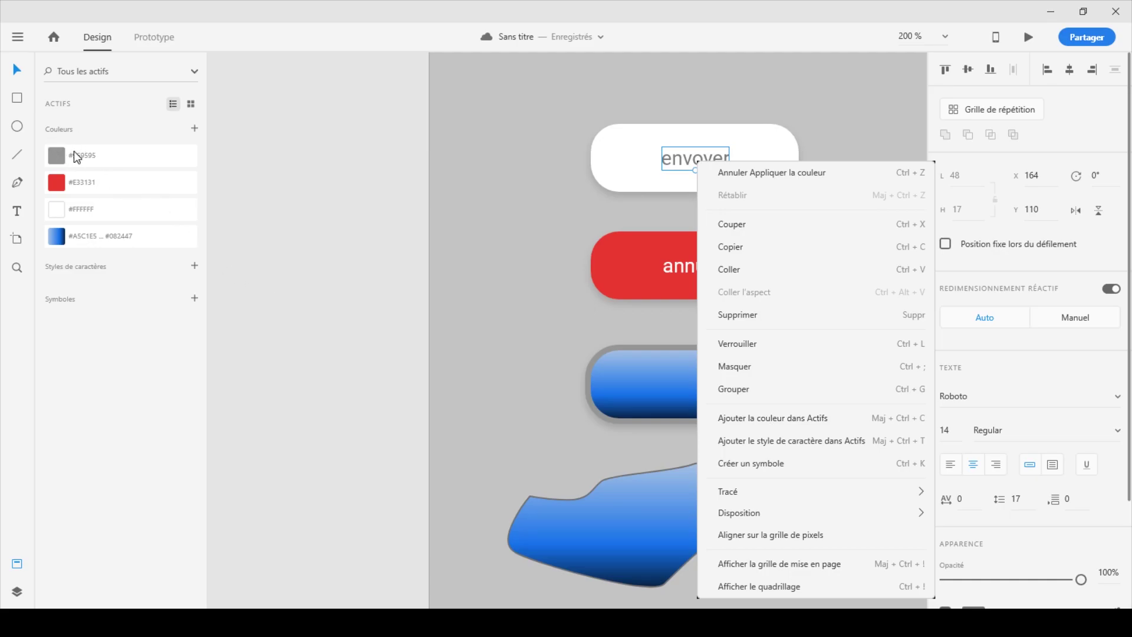
pyautogui.click(761, 419)
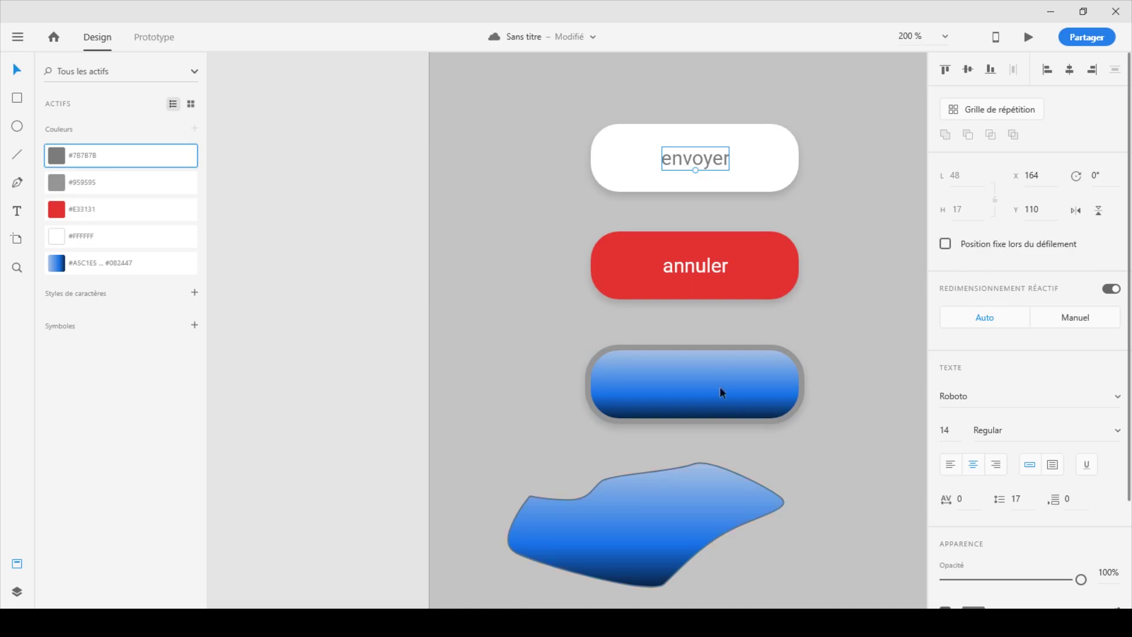
# Step: Add the character styles of the "envoyer" and "annuler" button texts to the document assets
pyautogui.rightClick(700, 166)
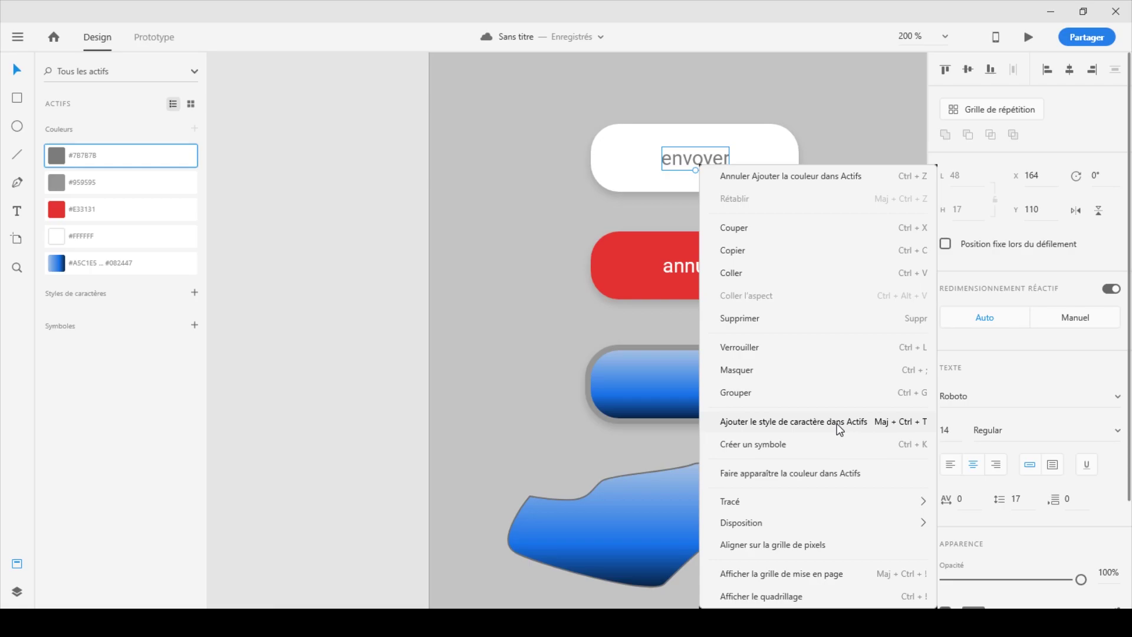
pyautogui.click(1003, 377)
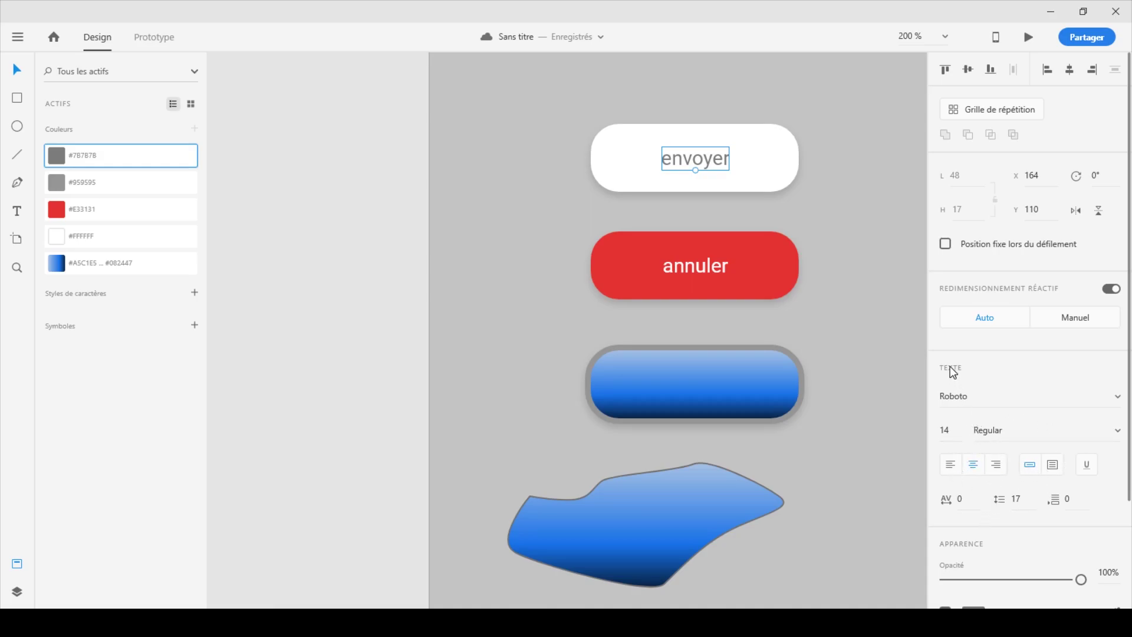
pyautogui.rightClick(709, 157)
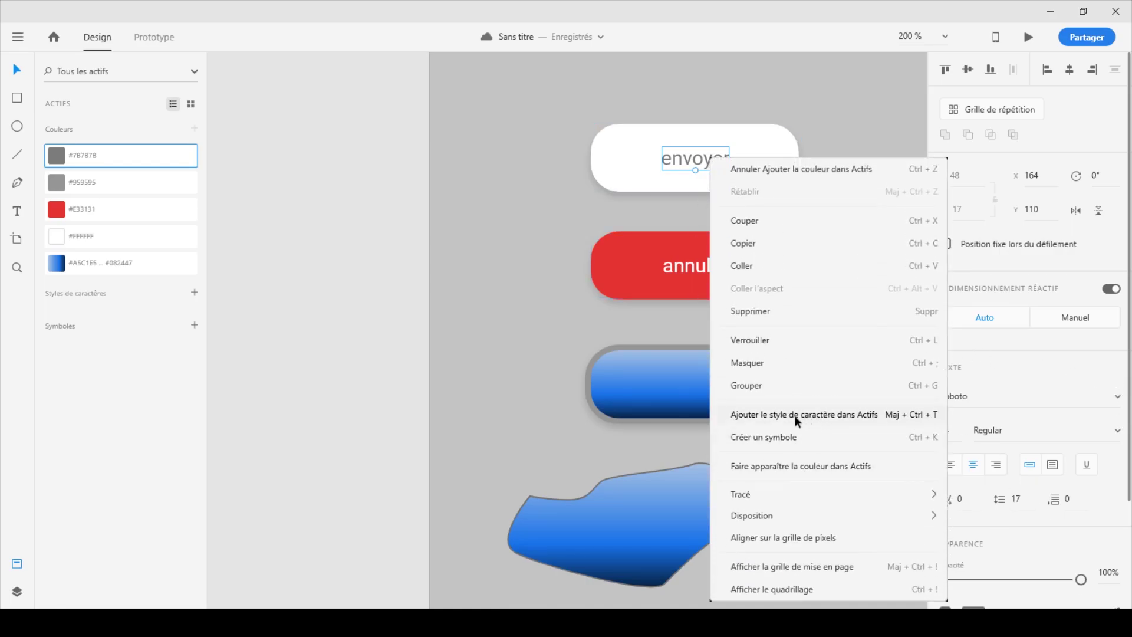
pyautogui.click(796, 415)
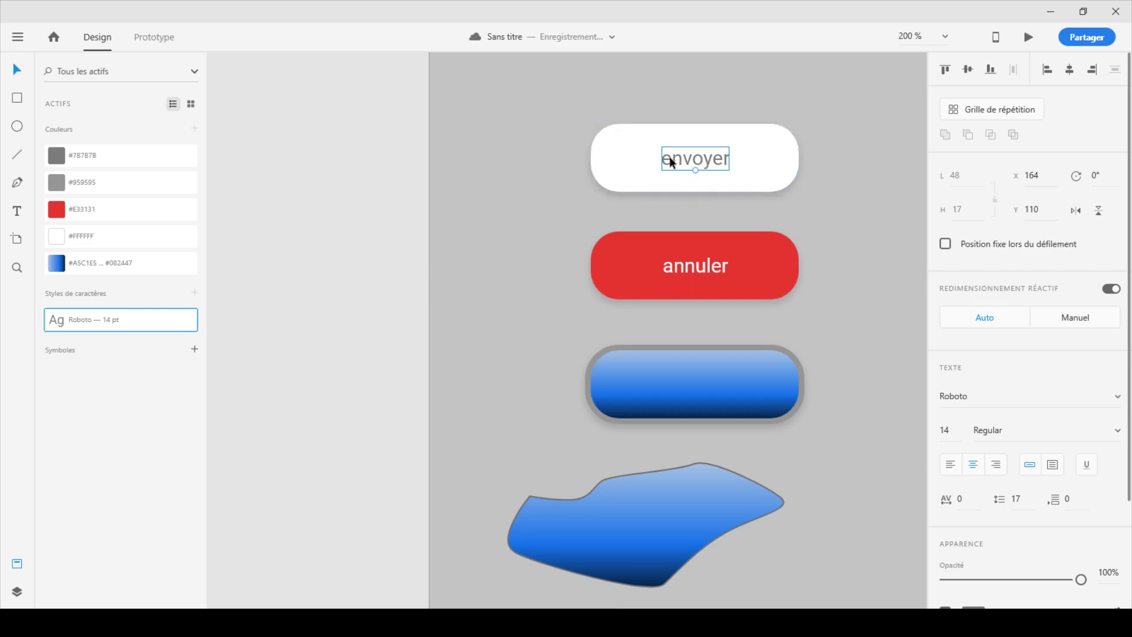
pyautogui.click(691, 271)
pyautogui.rightClick(692, 271)
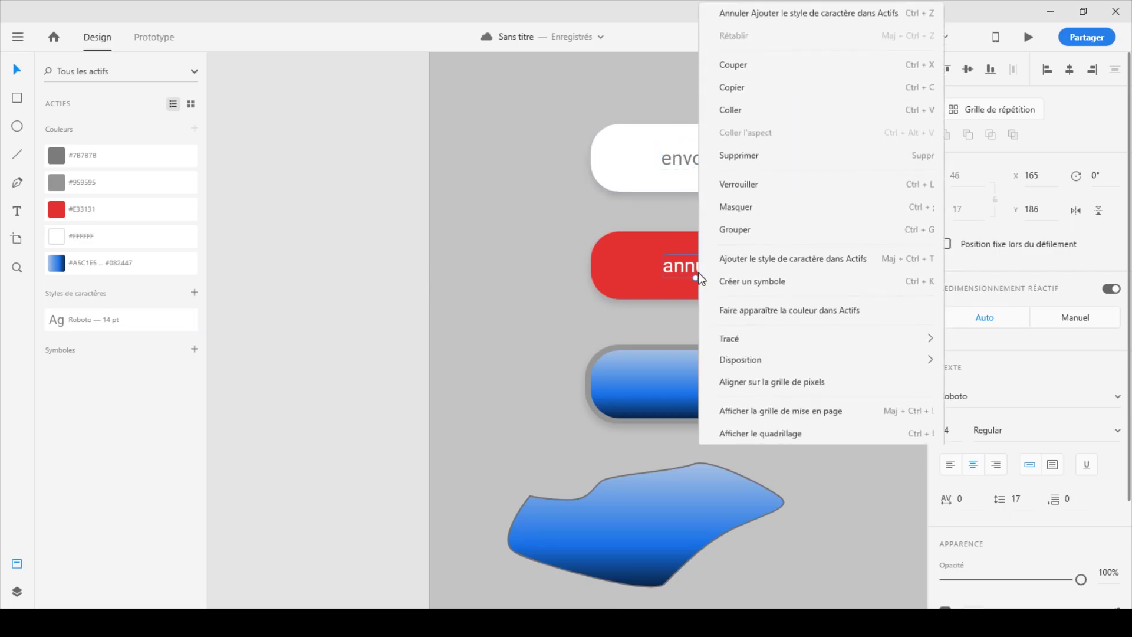
pyautogui.click(784, 260)
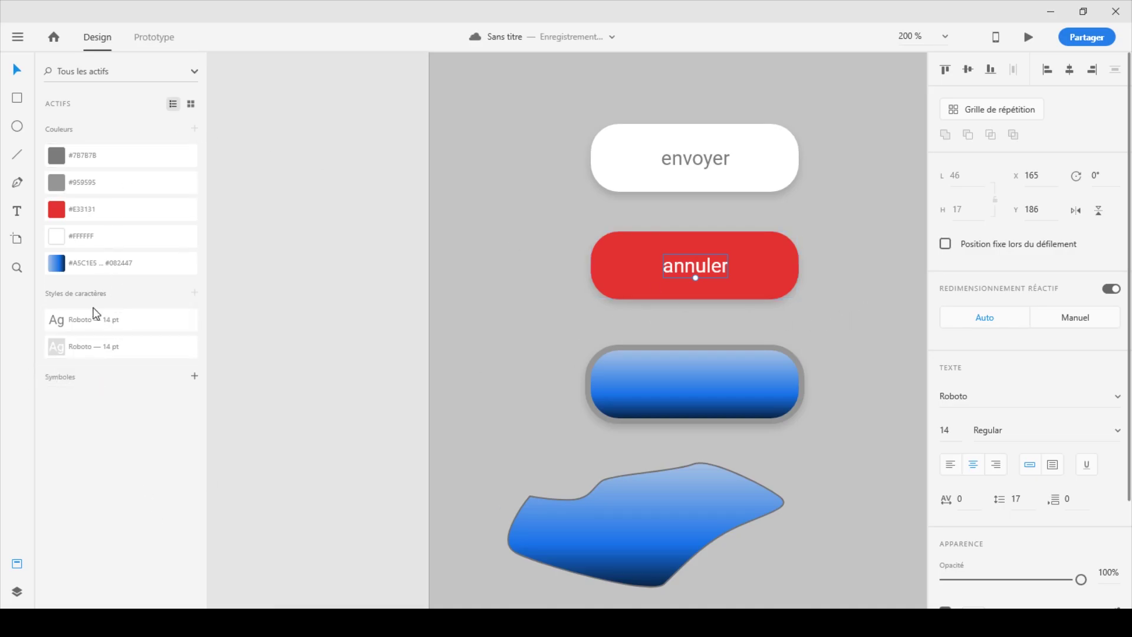
# Step: Add the text "erdfre ferg" on the empty canvas beside the artboard
pyautogui.press('t')
pyautogui.click(368, 194)
pyautogui.write('erdfre ferg')
pyautogui.click(23, 71)
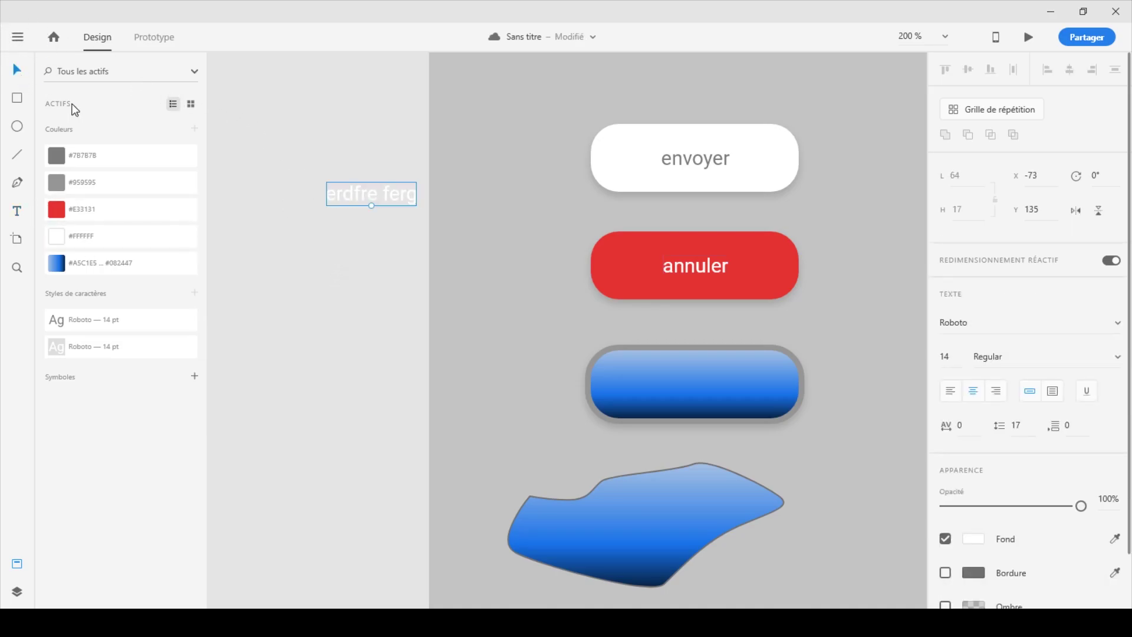
# Step: Change the font of the "erdfre ferg" text to Rage and pick a red fill for it
pyautogui.click(1116, 322)
pyautogui.click(961, 373)
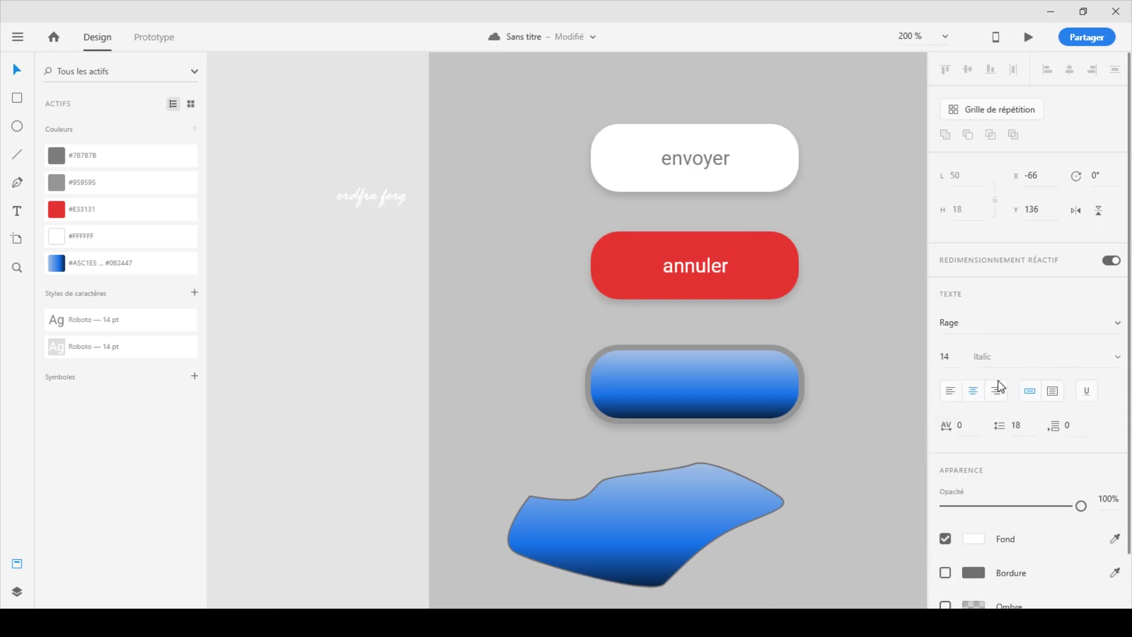
pyautogui.click(974, 541)
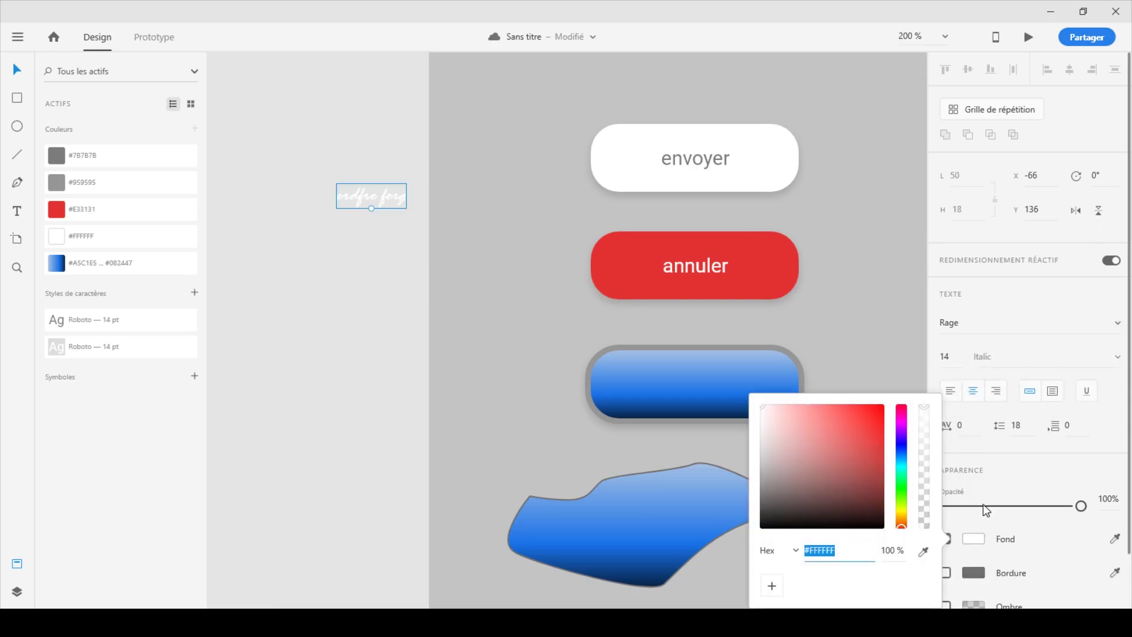
pyautogui.click(878, 422)
pyautogui.click(413, 380)
# Step: Move the "erdfre ferg" text onto the blue button, apply the saved white Roboto 14 pt style and centre it there
pyautogui.moveTo(387, 198); pyautogui.dragTo(708, 380)
pyautogui.click(108, 323)
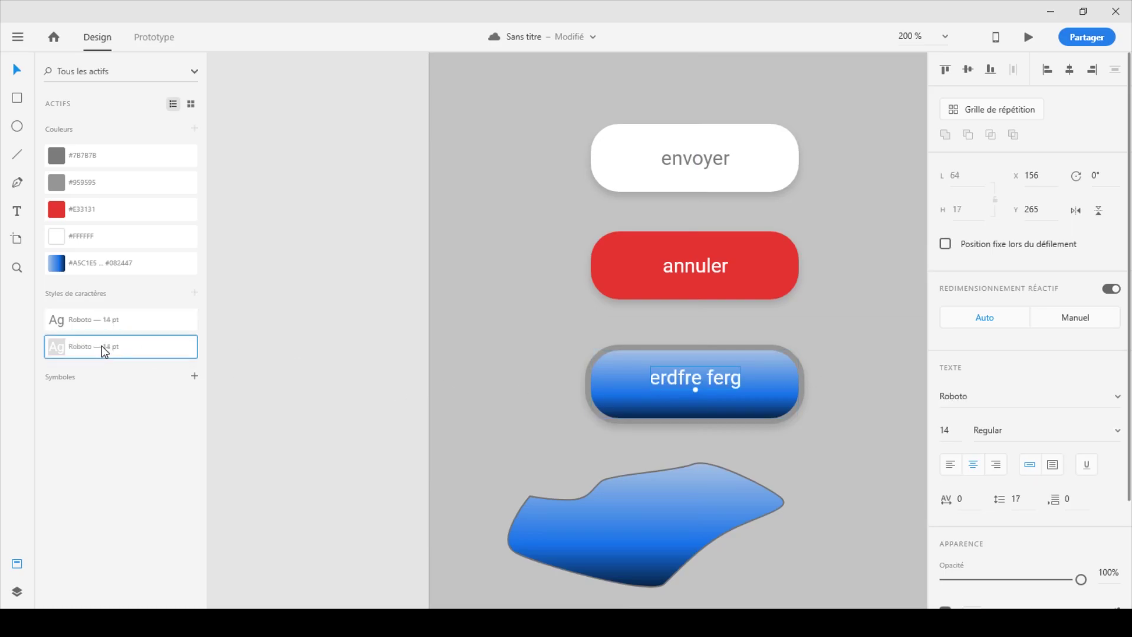
pyautogui.moveTo(724, 383); pyautogui.dragTo(723, 391)
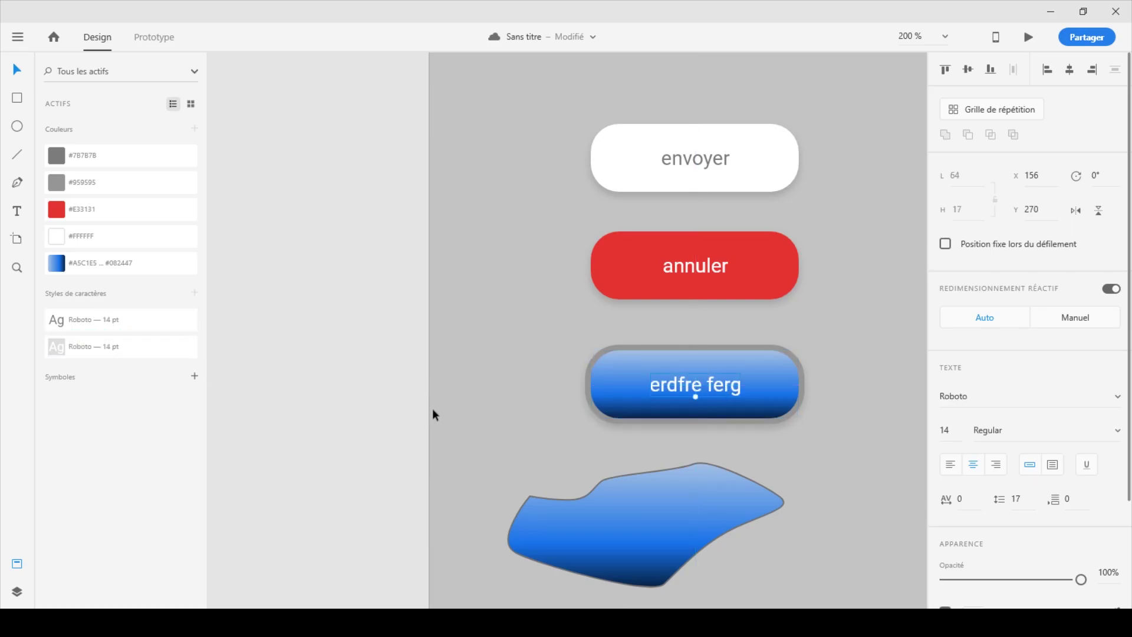
pyautogui.press('Up')
pyautogui.press('Up')
pyautogui.click(319, 372)
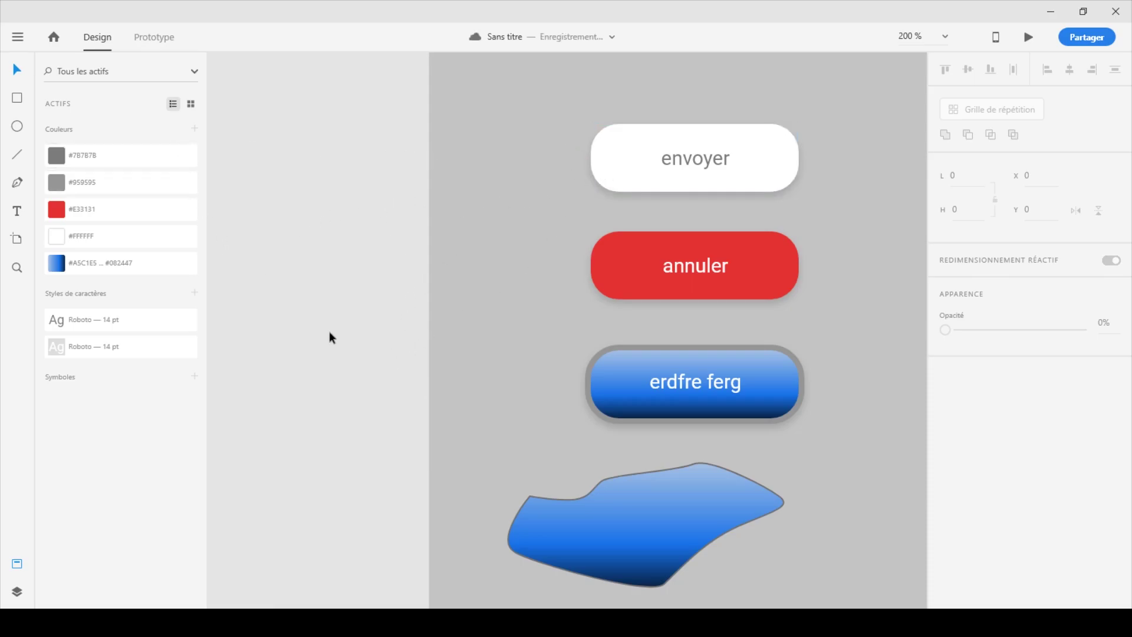
pyautogui.click(180, 155)
pyautogui.click(266, 327)
pyautogui.scroll(1, 328, 417)
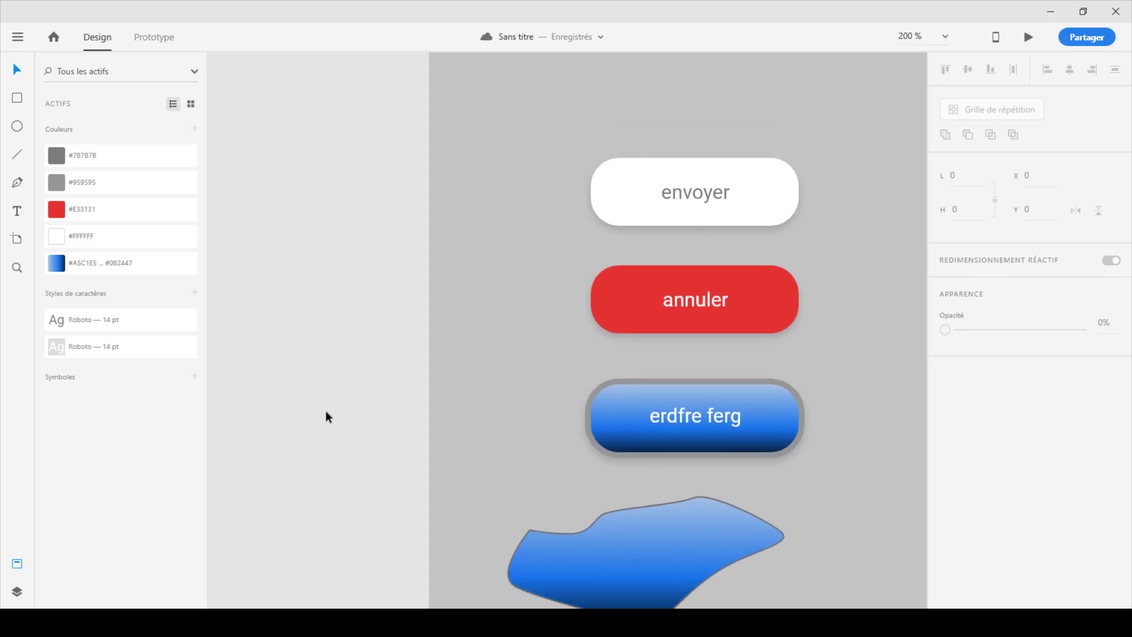
pyautogui.scroll(-1, 325, 412)
pyautogui.scroll(1, 327, 413)
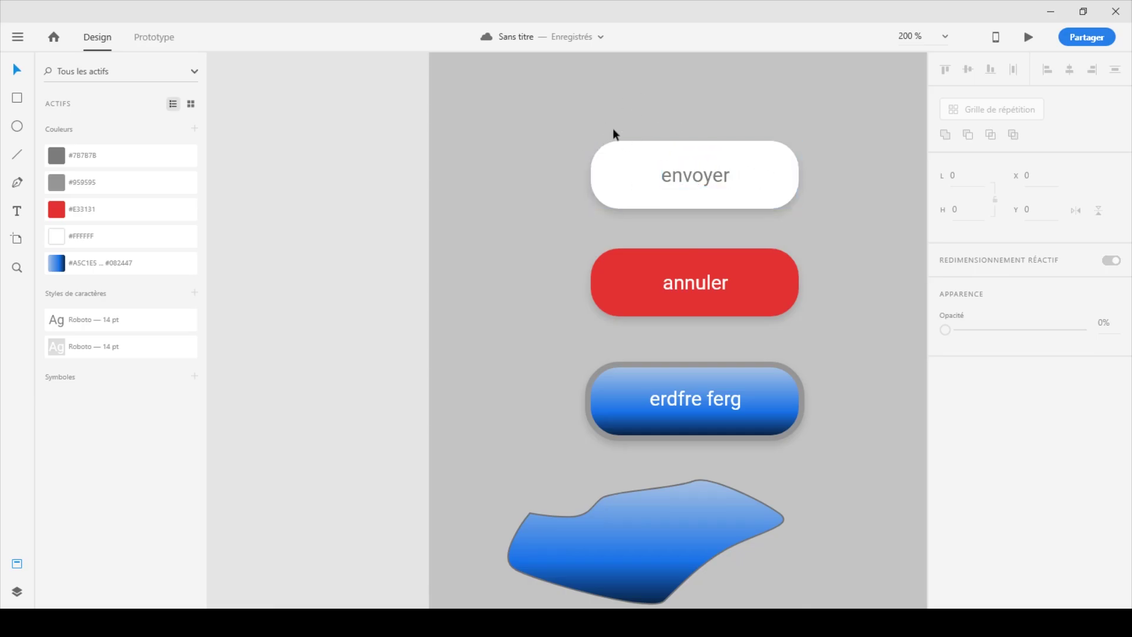
# Step: Turn the white button and its "envoyer" text into a symbol and name it "bouton envoyer"
pyautogui.moveTo(566, 103); pyautogui.dragTo(837, 230)
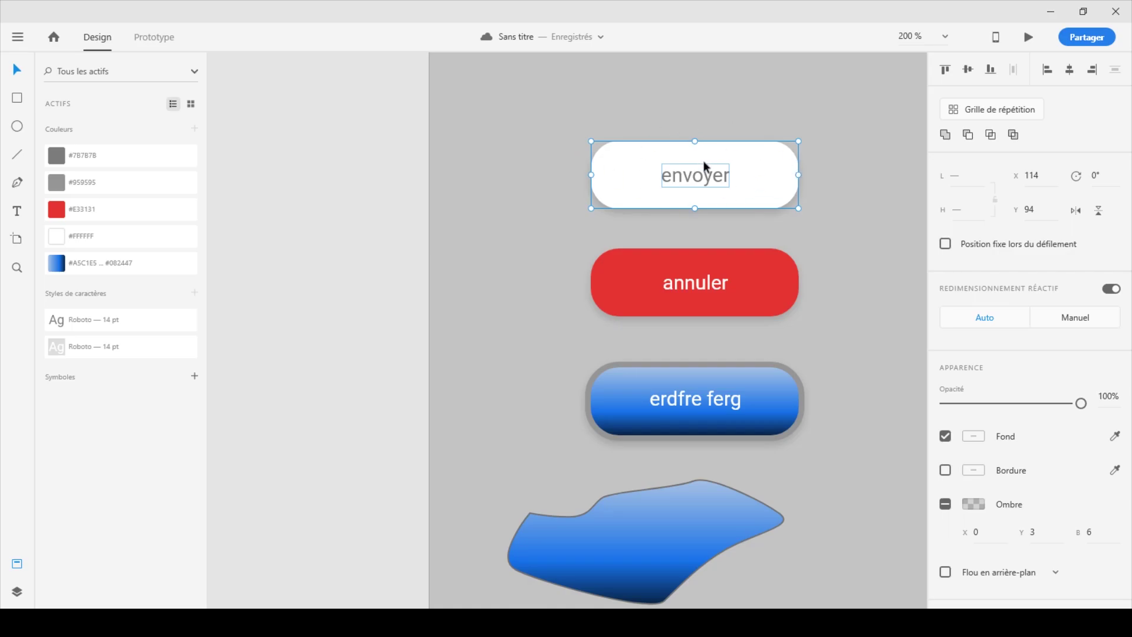
pyautogui.moveTo(556, 147); pyautogui.dragTo(813, 224)
pyautogui.rightClick(745, 194)
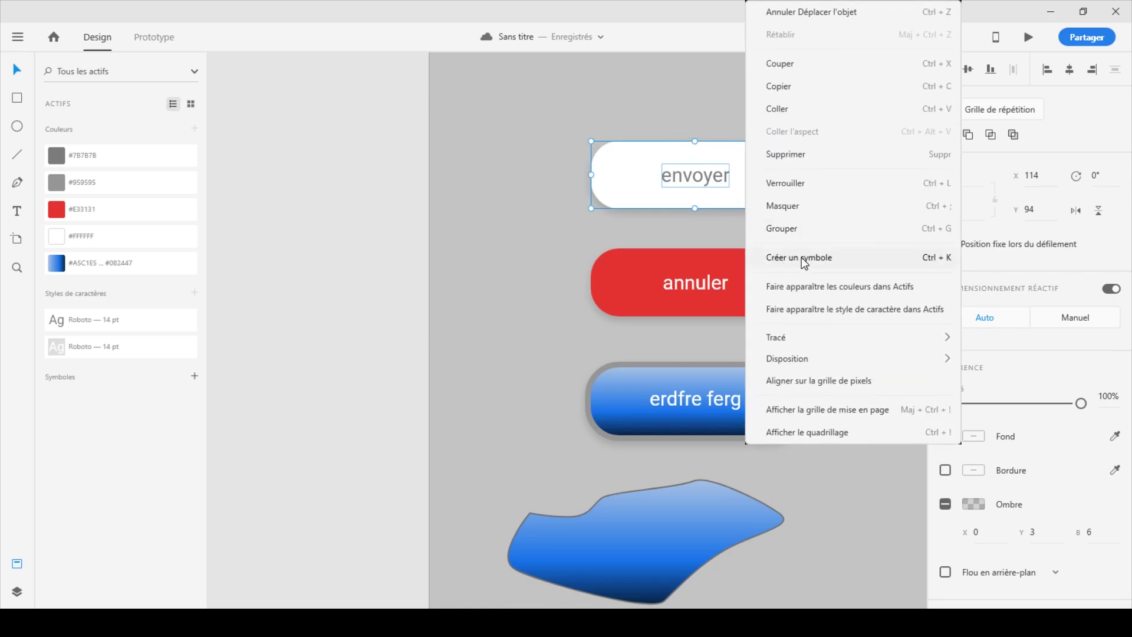
pyautogui.click(847, 255)
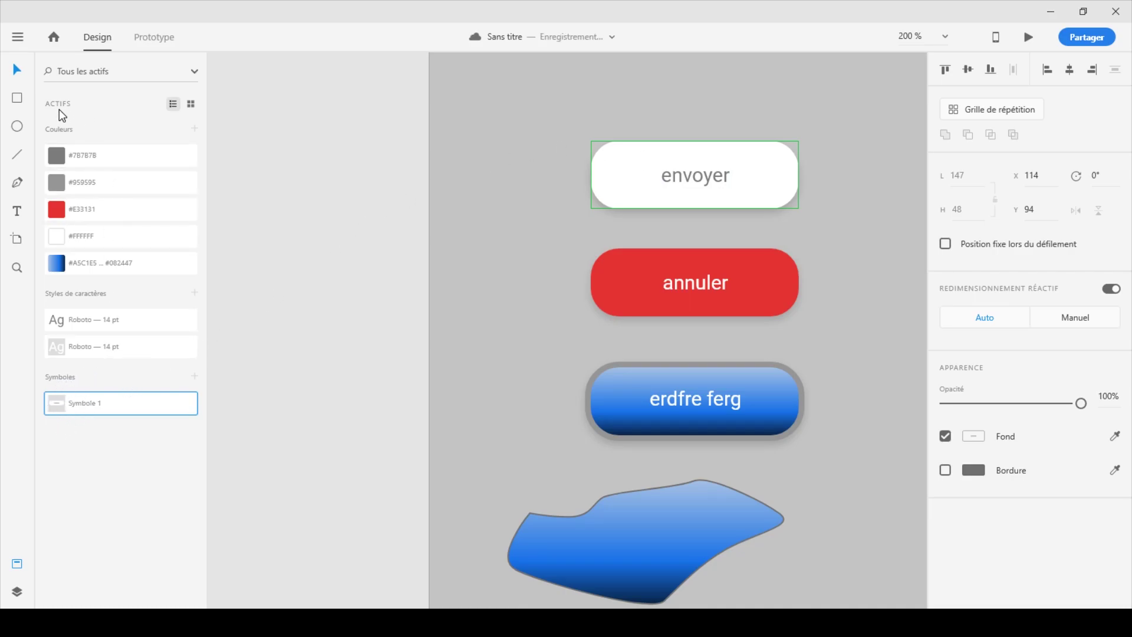
pyautogui.rightClick(89, 407)
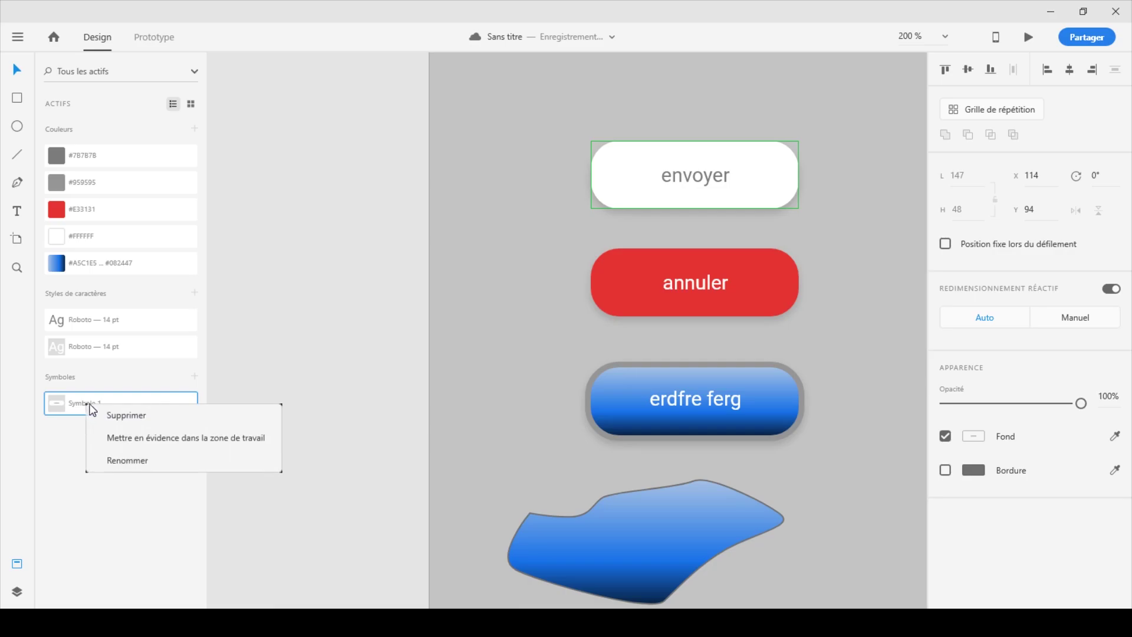
pyautogui.click(131, 461)
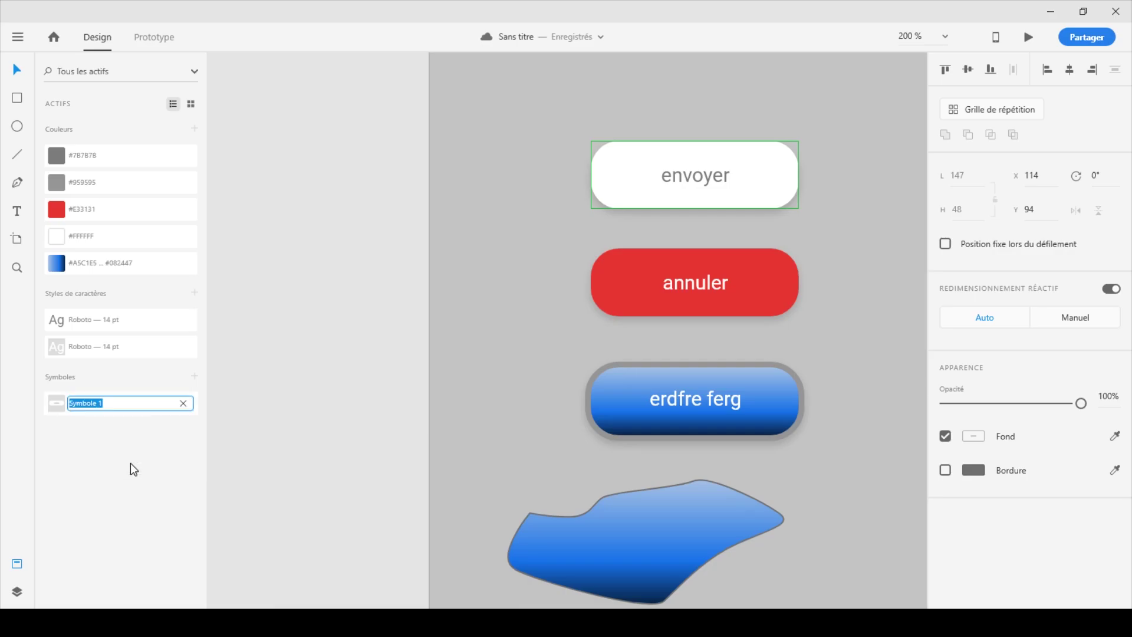
pyautogui.write('bouton envoyer')
pyautogui.press('Return')
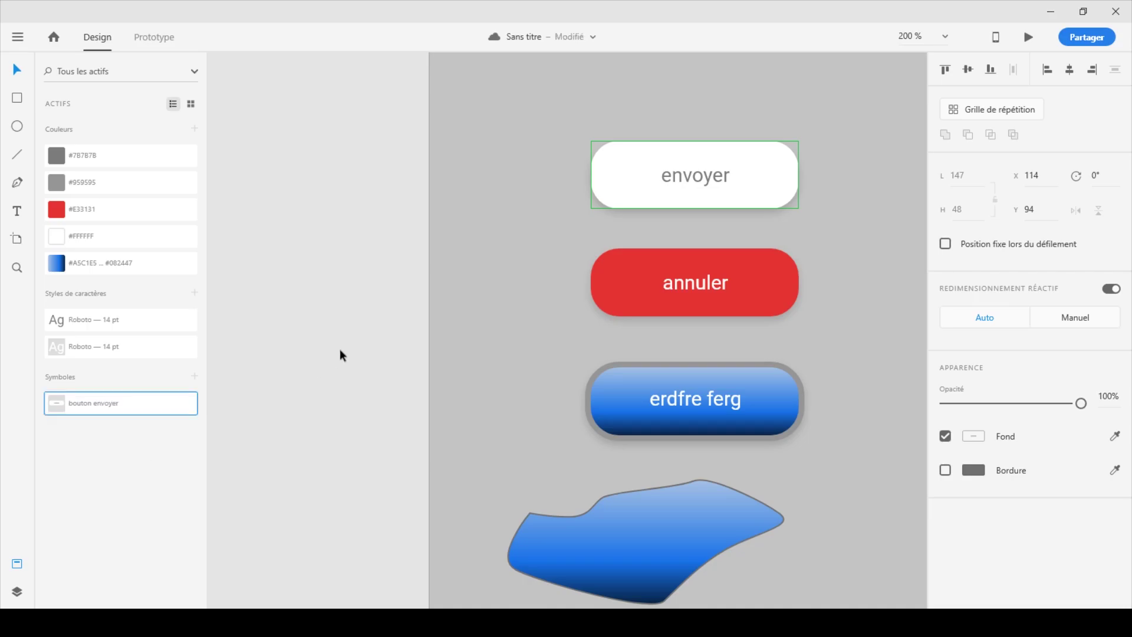
# Step: Turn the red button and its "annuler" text into a symbol and name it "bouton annuler"
pyautogui.click(644, 302)
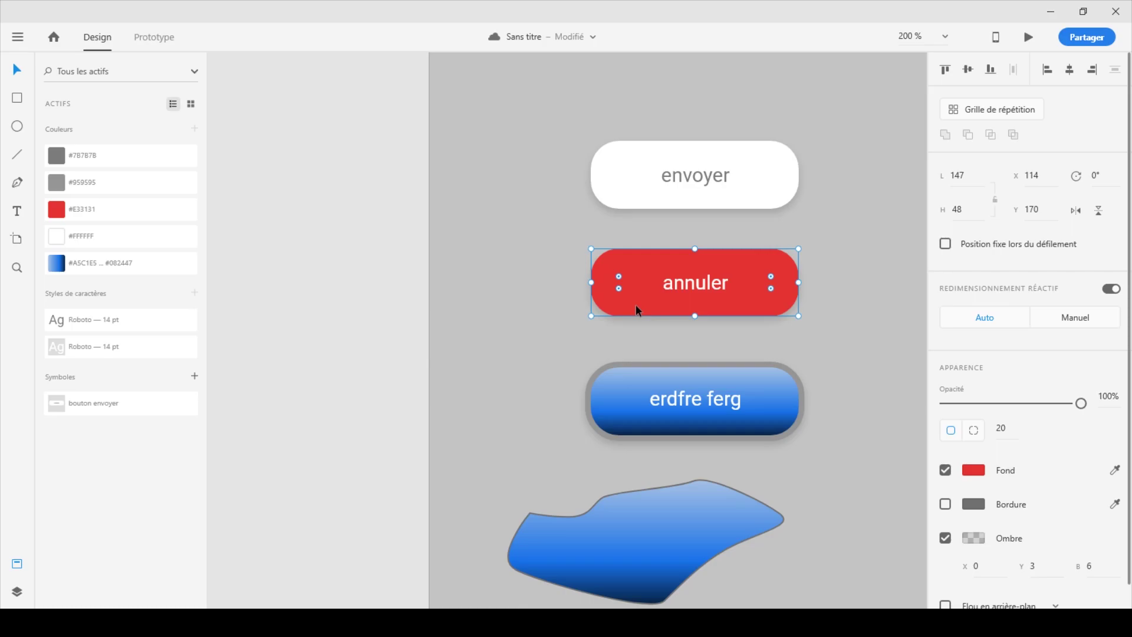
pyautogui.keyDown('shift'); pyautogui.click(693, 288); pyautogui.keyUp('shift')
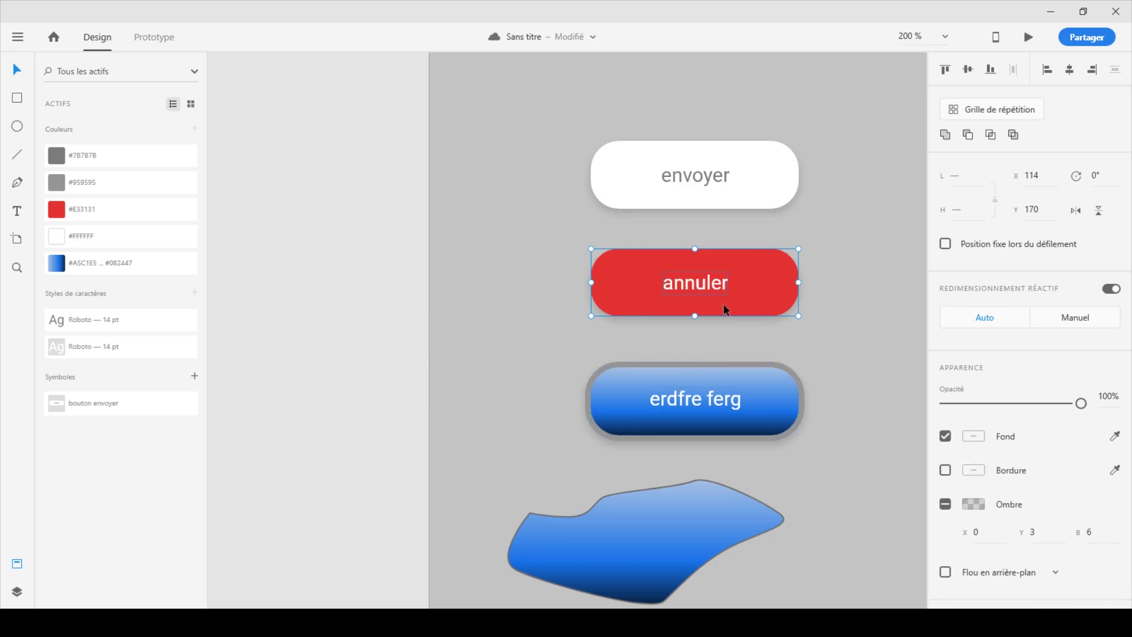
pyautogui.rightClick(715, 303)
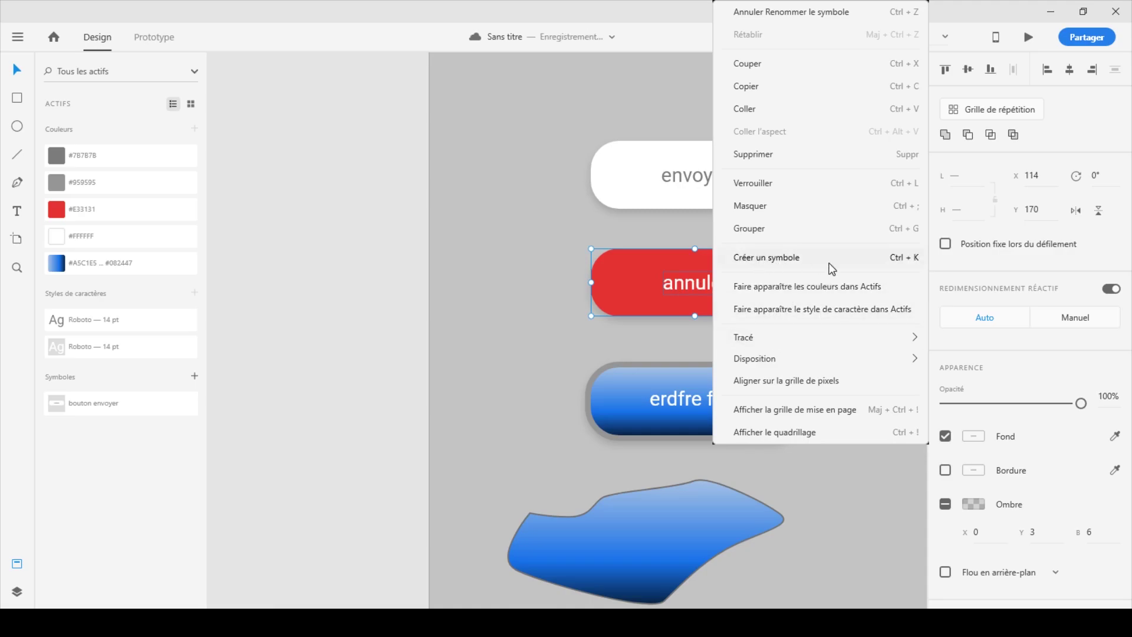
pyautogui.click(380, 7)
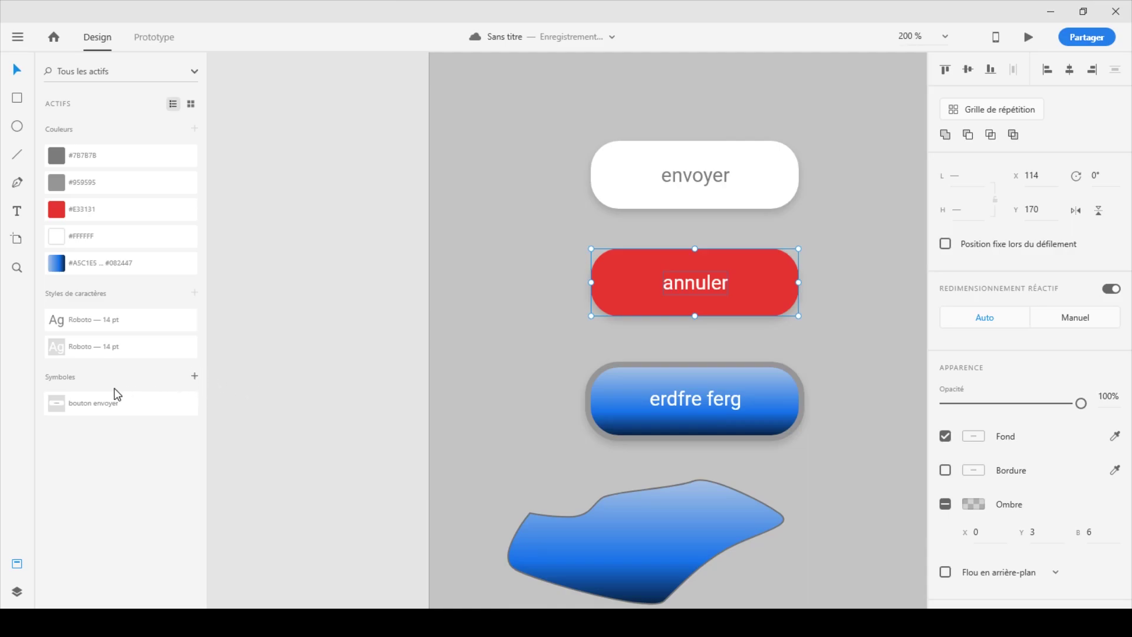
pyautogui.click(195, 378)
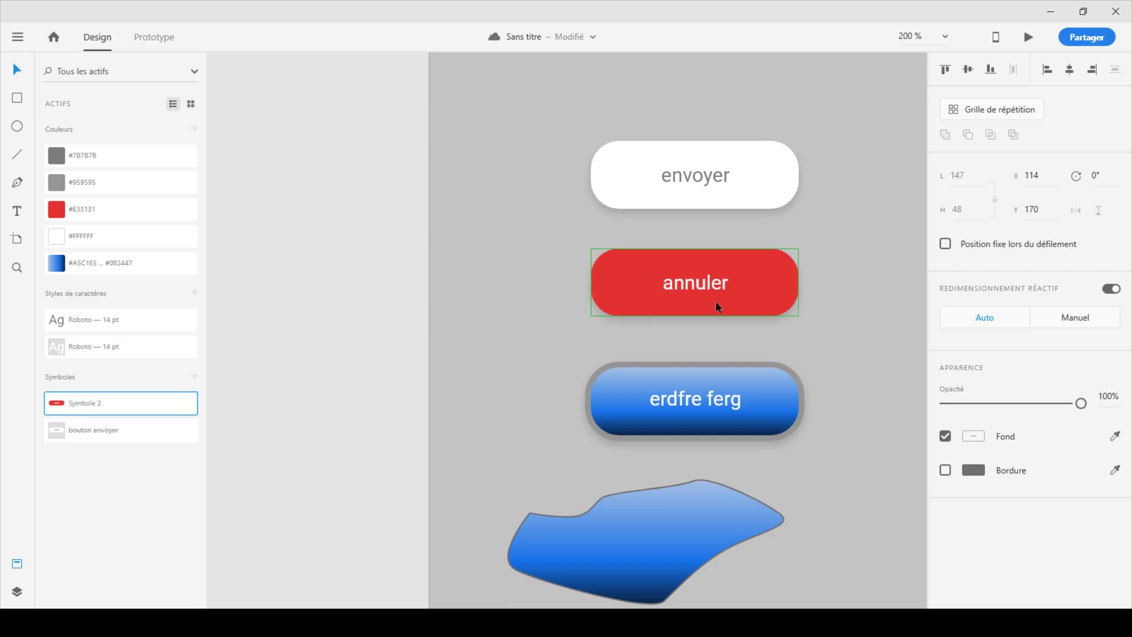
pyautogui.rightClick(87, 402)
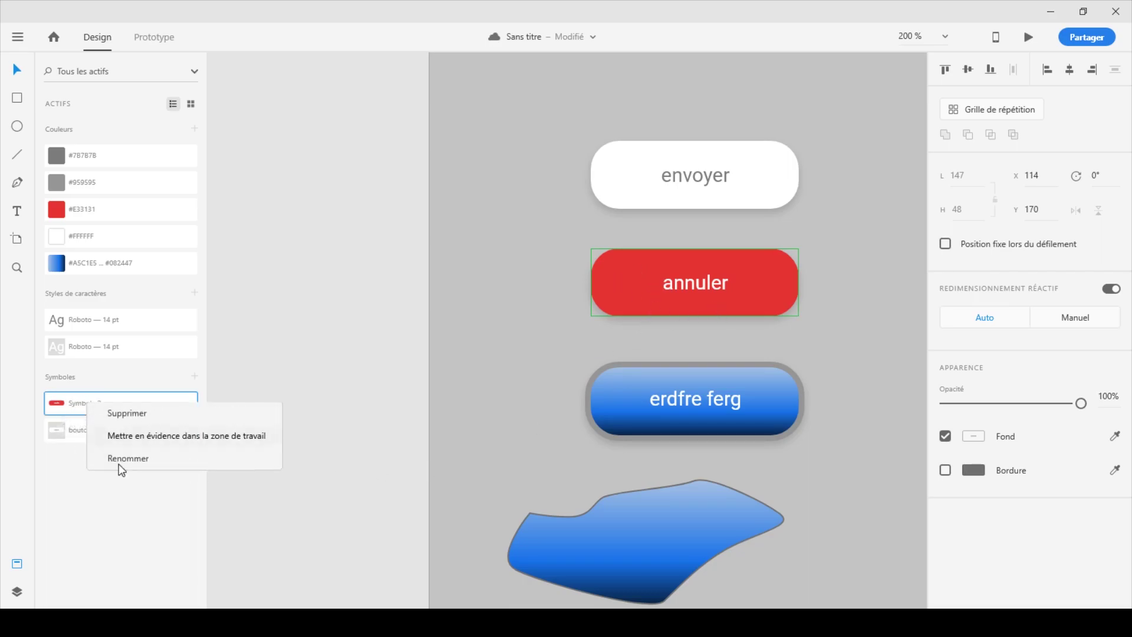
pyautogui.click(147, 455)
pyautogui.write('bouton ann')
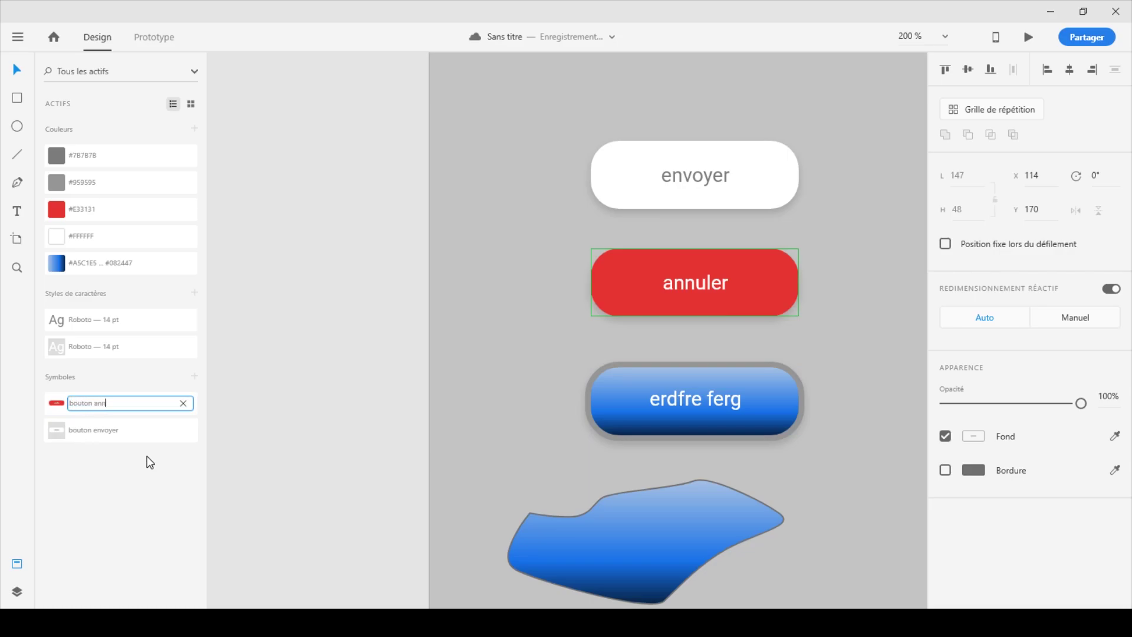
pyautogui.write('uler')
pyautogui.press('Return')
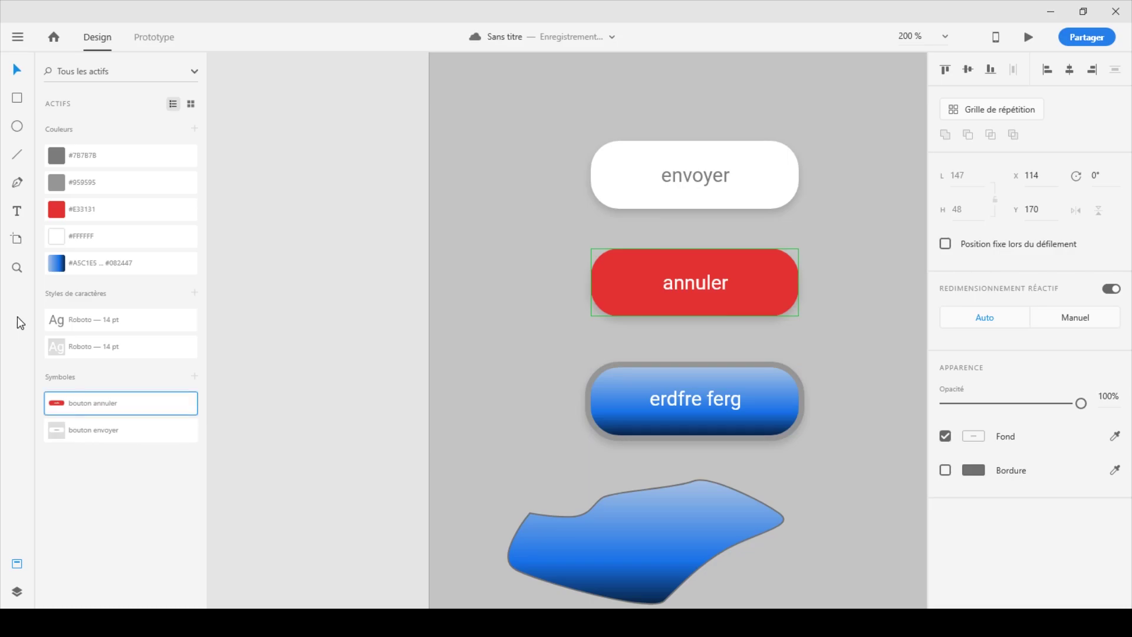
pyautogui.click(17, 591)
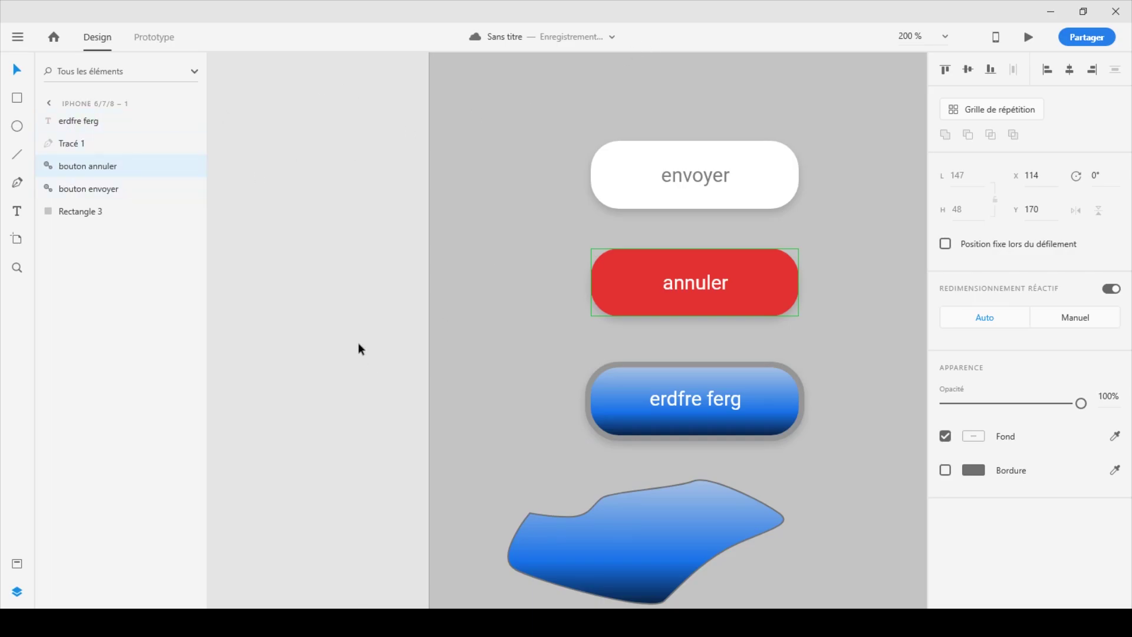
pyautogui.click(17, 565)
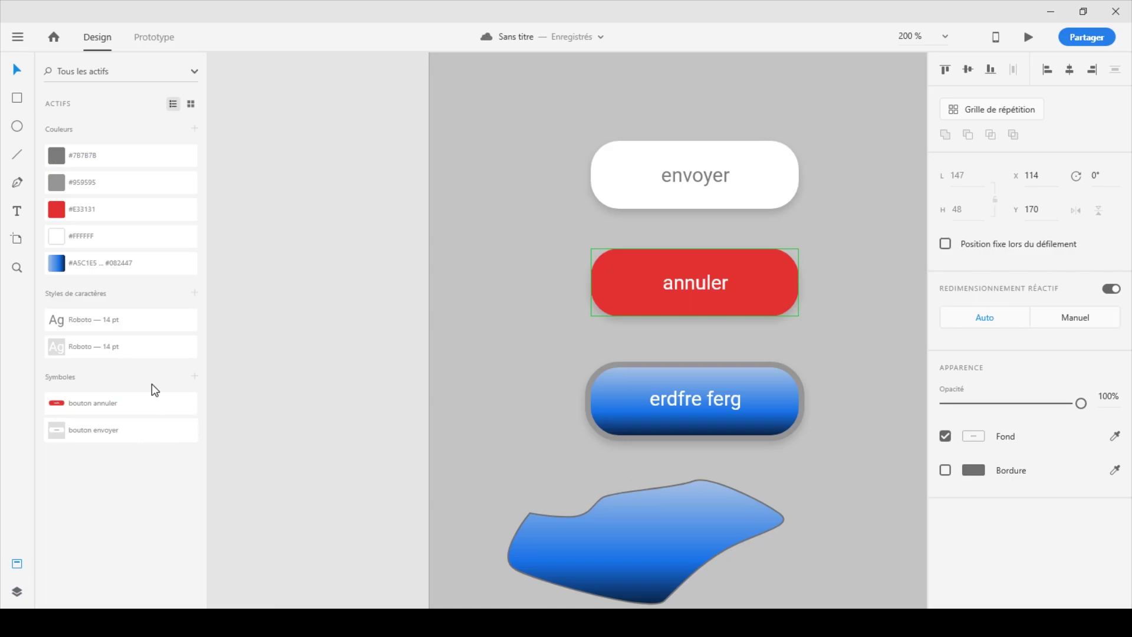
pyautogui.click(259, 405)
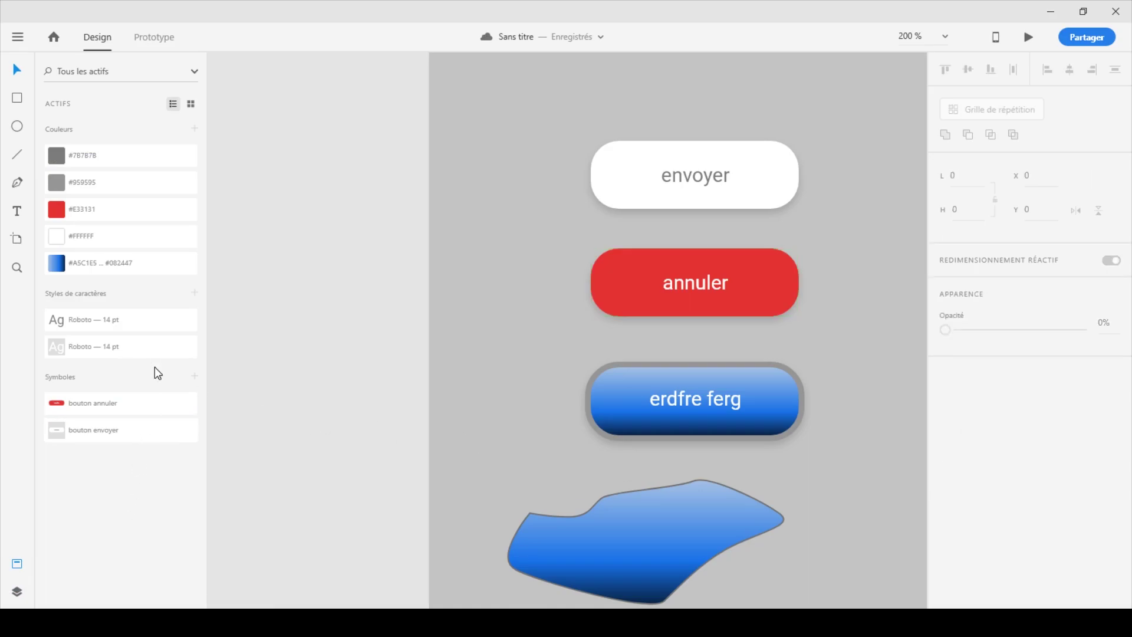
# Step: Duplicate the iPhone 6/7/8 artboard with its contents and place the copy beside the original at X 511, Y 0
pyautogui.hotkey('ctrl', '-')
pyautogui.hotkey('ctrl', '-')
pyautogui.hotkey('ctrl', '-')
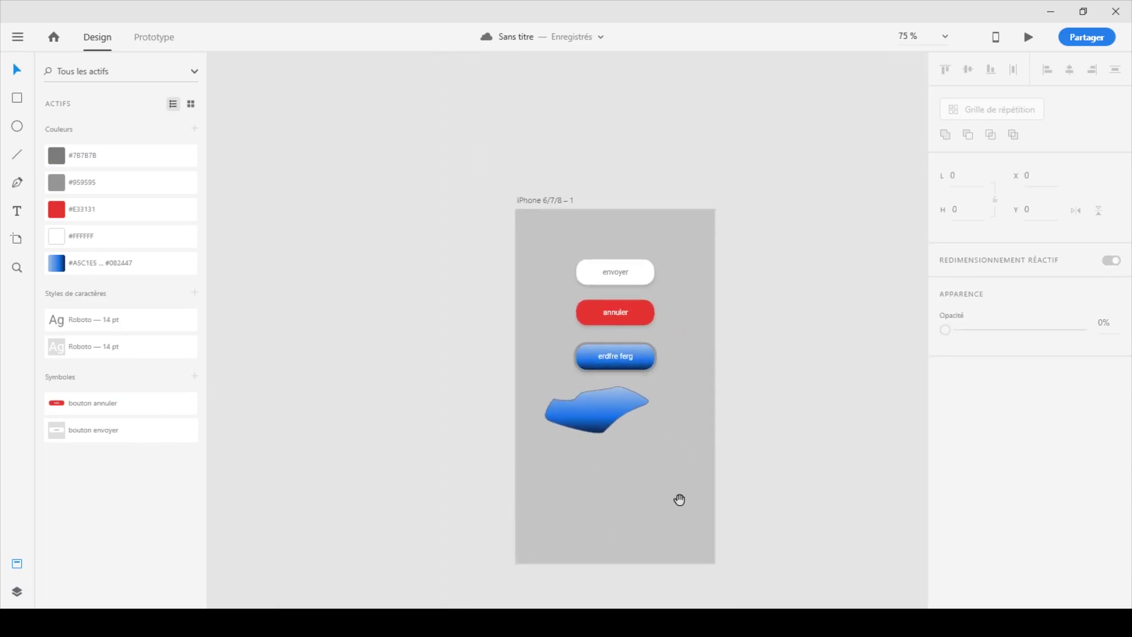
pyautogui.moveTo(611, 455); pyautogui.dragTo(471, 438)
pyautogui.click(339, 177)
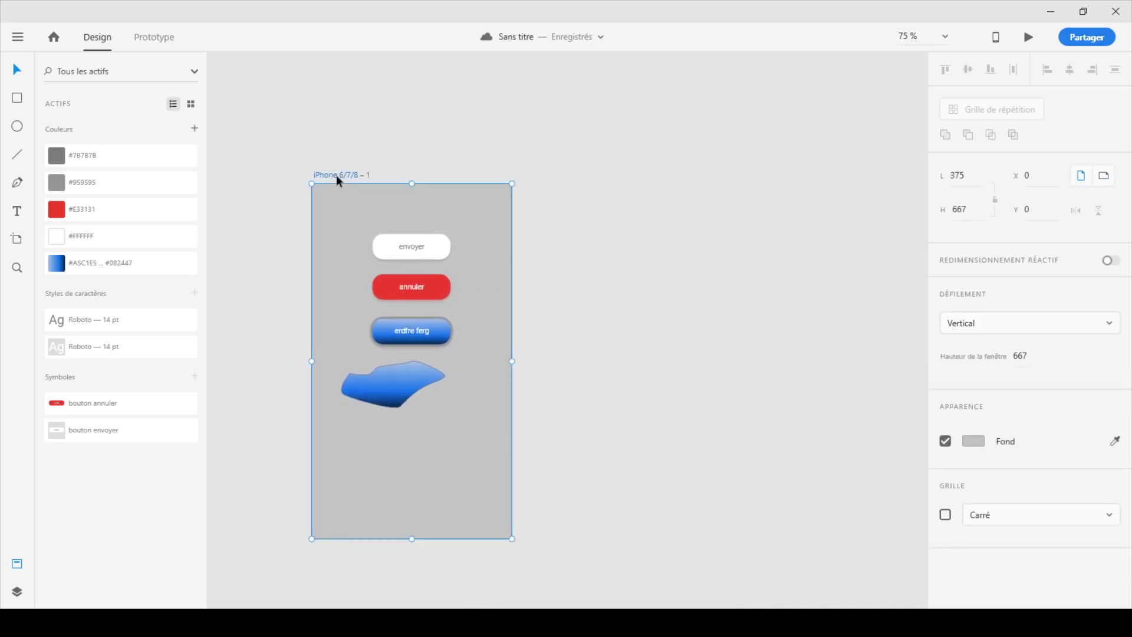
pyautogui.moveTo(339, 176); pyautogui.dragTo(610, 210)
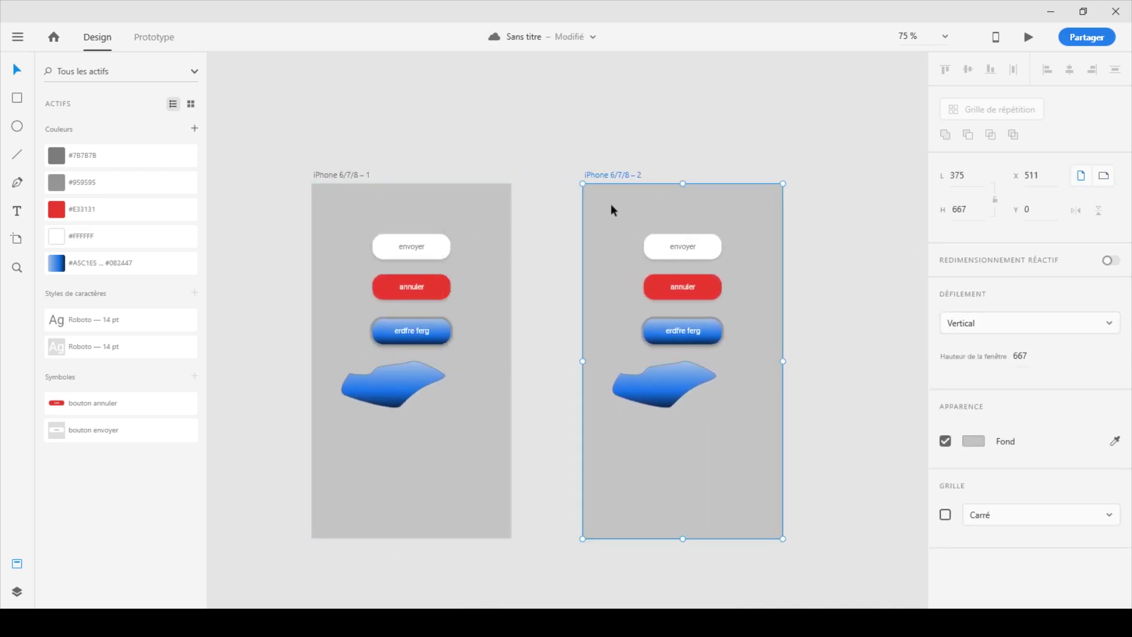
# Step: Delete all the copied buttons and the blue shape from the second iPhone artboard
pyautogui.click(687, 247)
pyautogui.moveTo(866, 228); pyautogui.dragTo(519, 436)
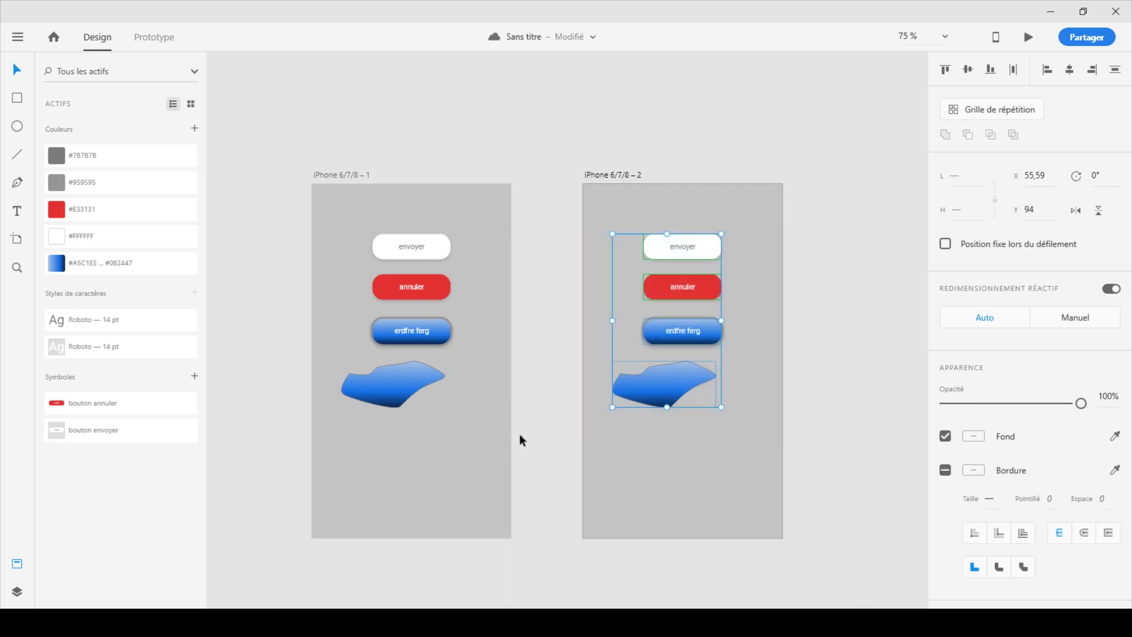
pyautogui.press('Delete')
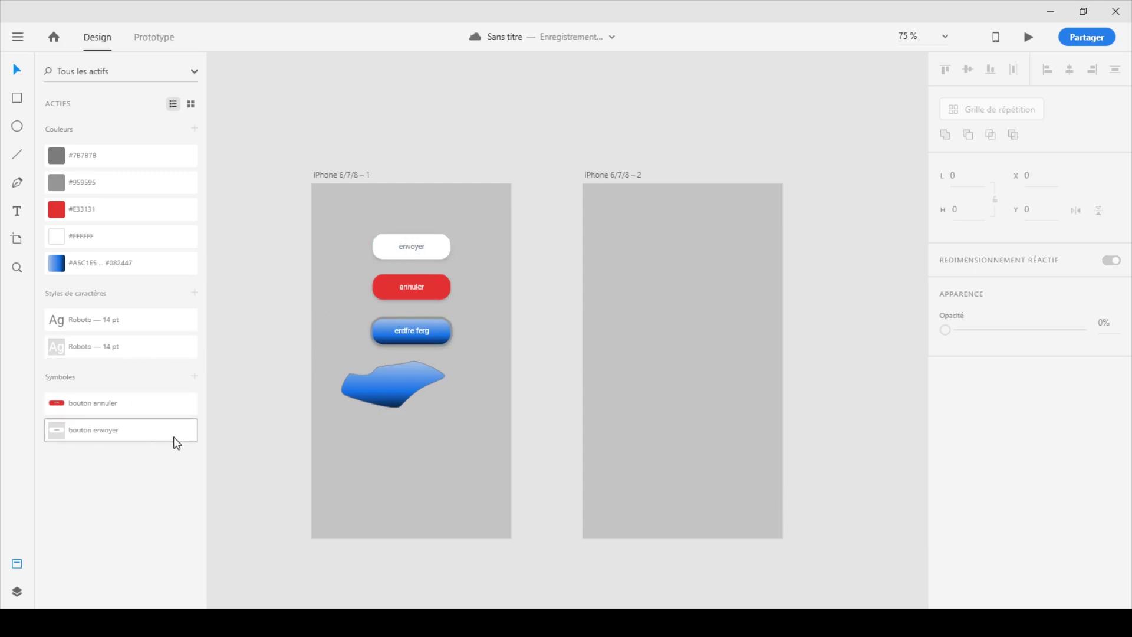
# Step: Place the saved "bouton envoyer" and "bouton annuler" symbols side by side near the bottom of the second artboard
pyautogui.moveTo(71, 435); pyautogui.dragTo(444, 475)
pyautogui.moveTo(621, 486); pyautogui.dragTo(659, 500)
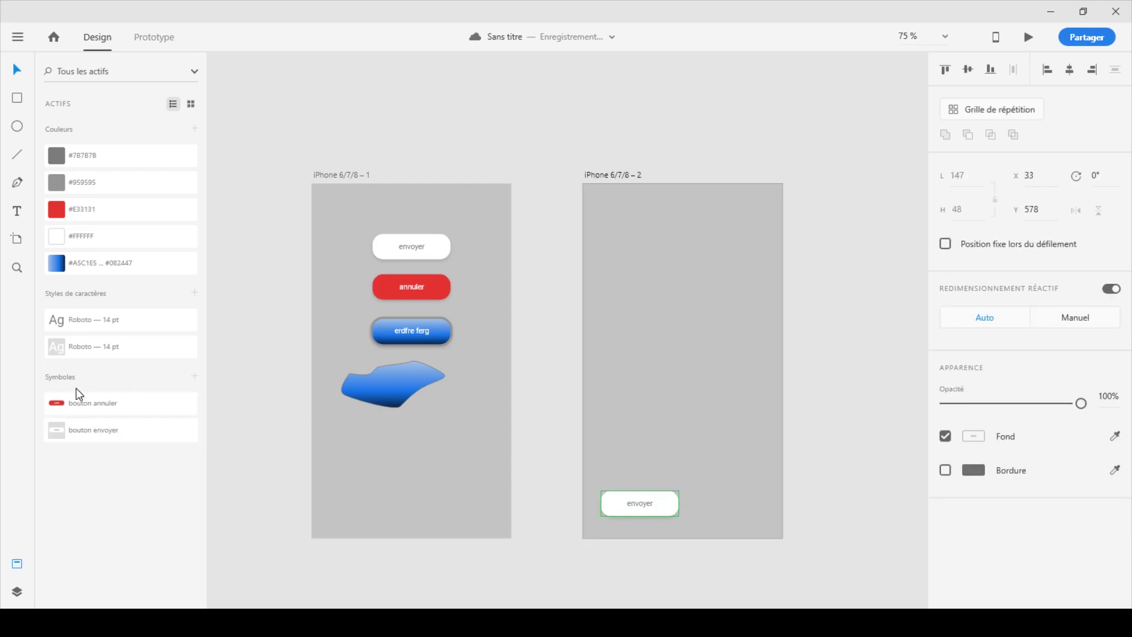
pyautogui.moveTo(84, 402)
pyautogui.mouseDown()
pyautogui.moveTo(738, 508)
pyautogui.moveTo(715, 503)
pyautogui.mouseUp()
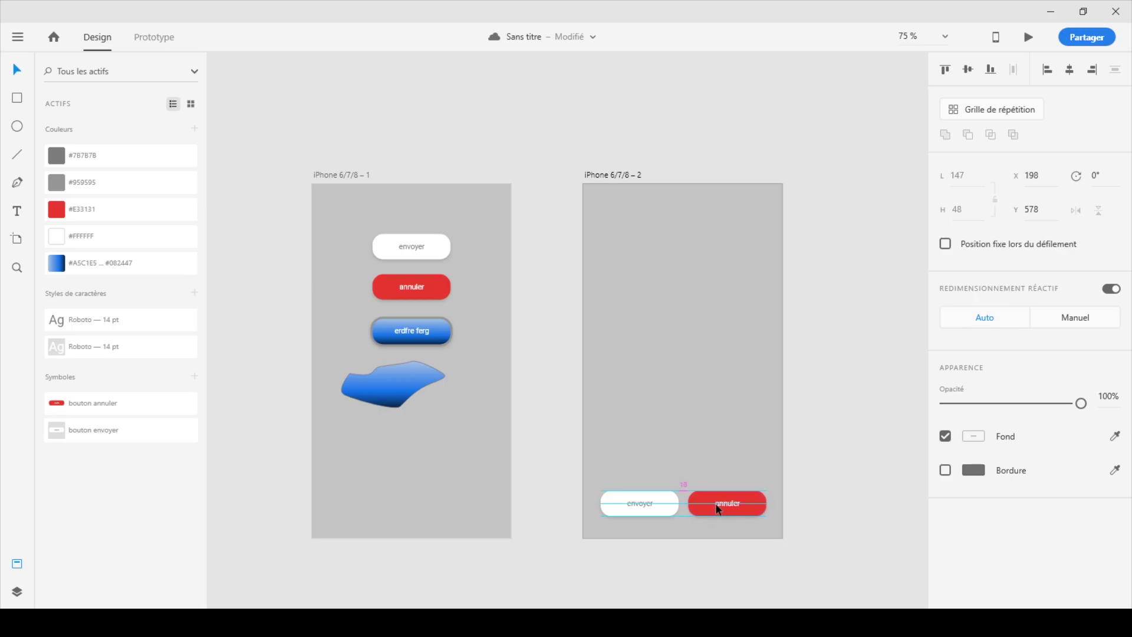
pyautogui.click(793, 484)
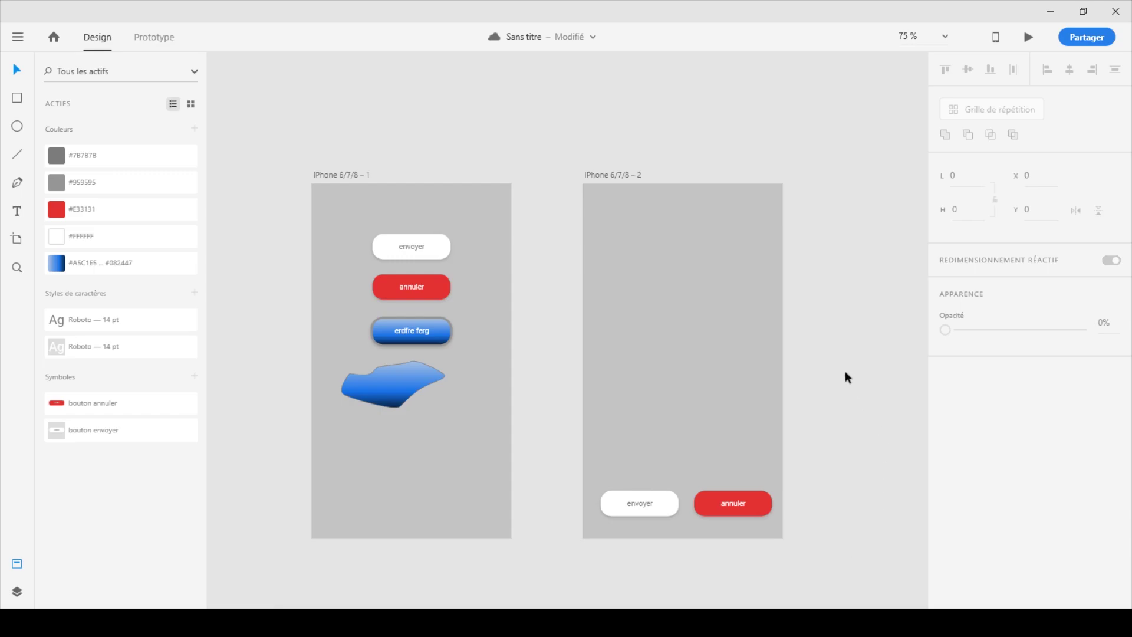
# Step: Recolour the text inside the second artboard's "envoyer" symbol to #FF0000 and set its weight to Bold
pyautogui.click(663, 510)
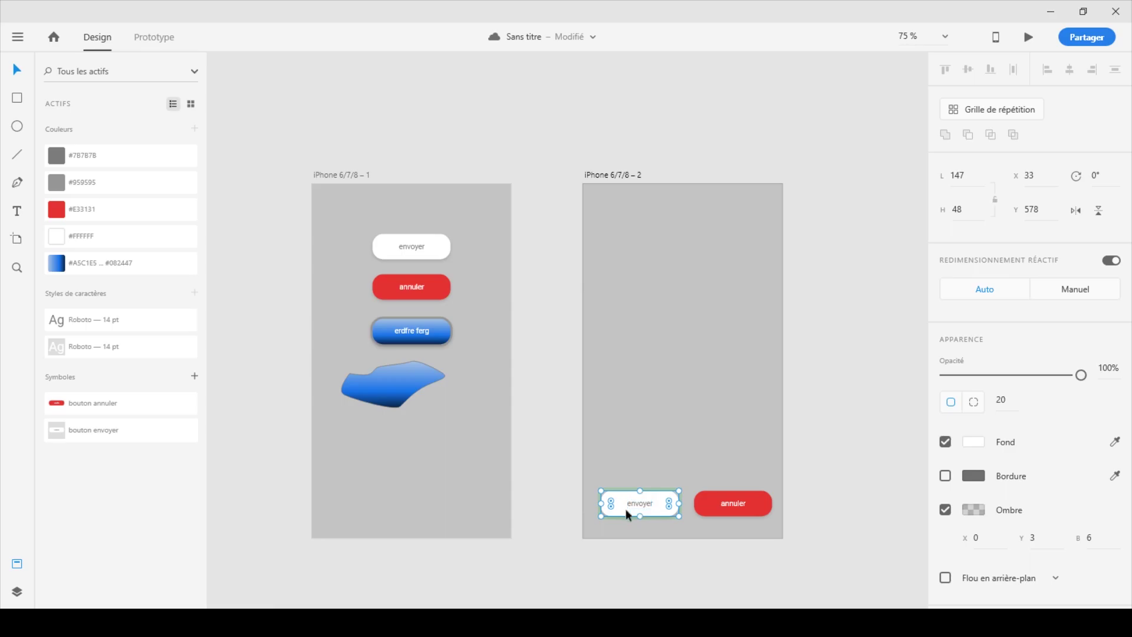
pyautogui.doubleClick(641, 504)
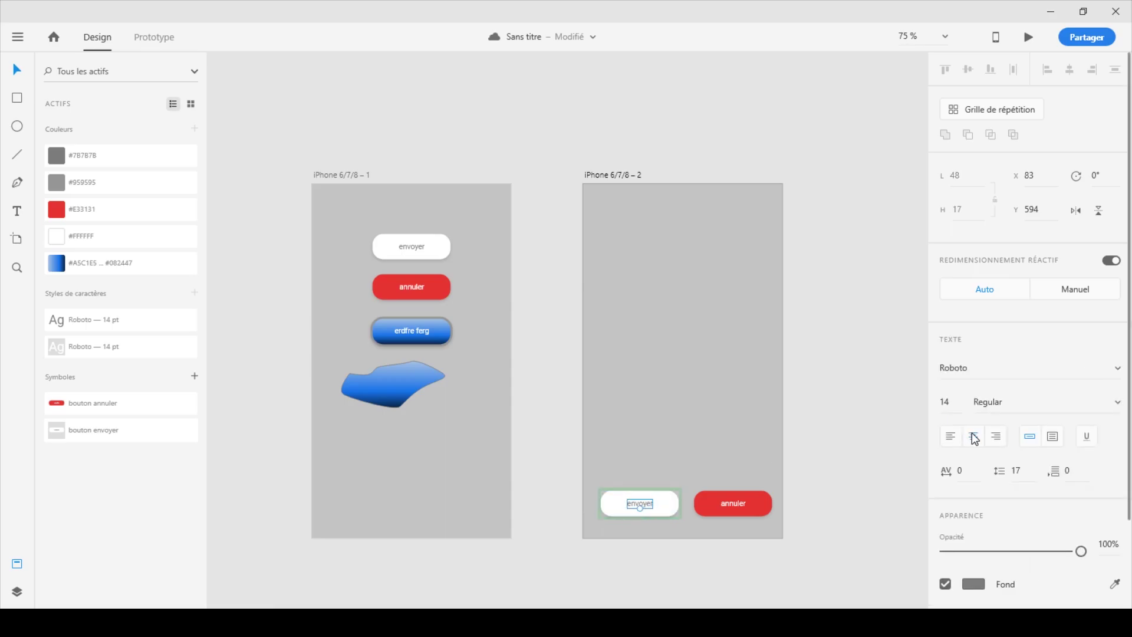
pyautogui.scroll(-2, 950, 520)
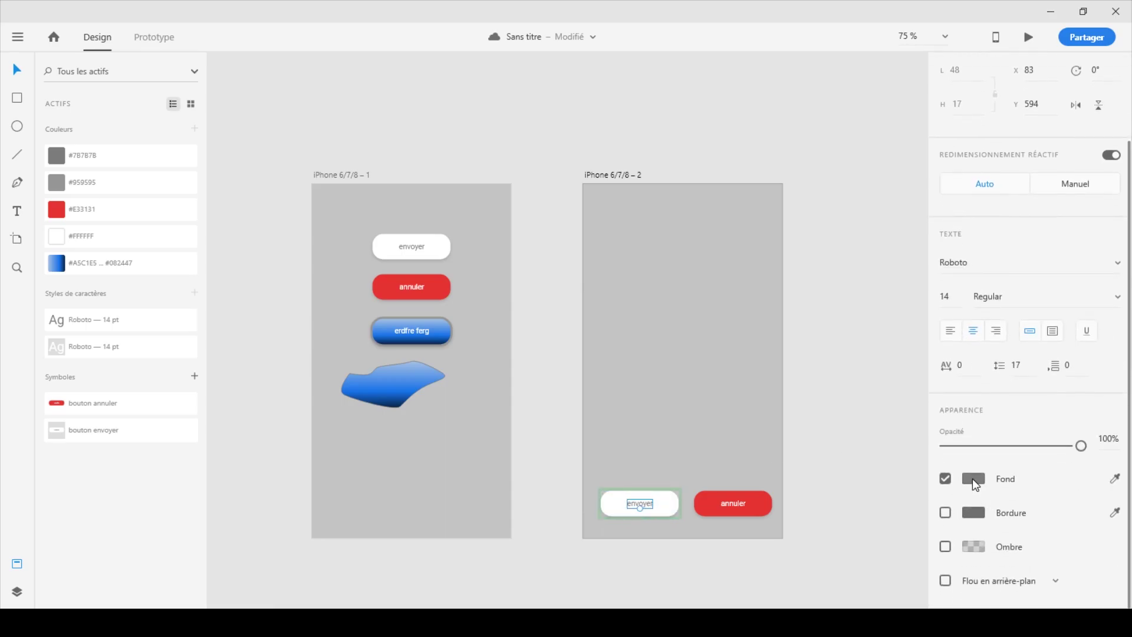
pyautogui.click(973, 478)
pyautogui.moveTo(859, 450); pyautogui.dragTo(890, 377)
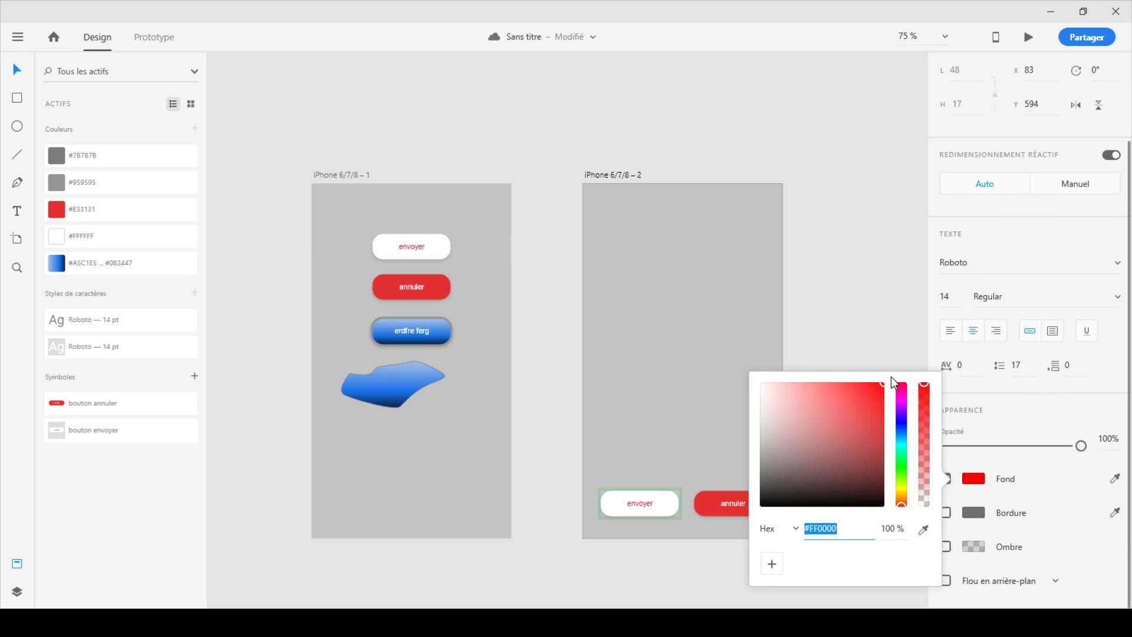
pyautogui.click(1009, 294)
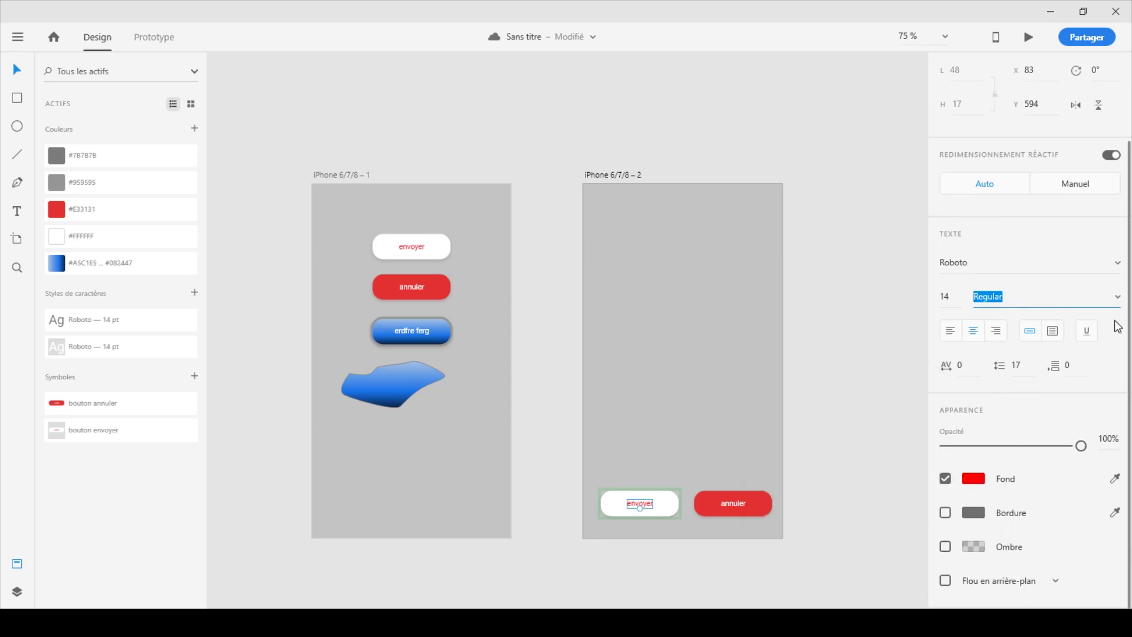
pyautogui.click(1122, 297)
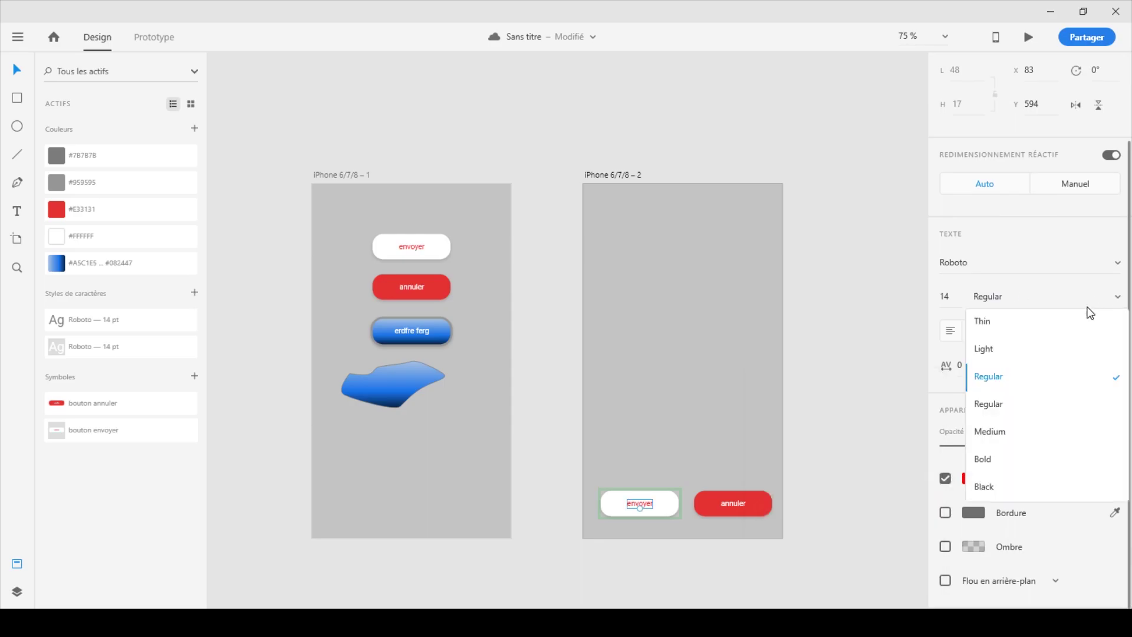
pyautogui.click(990, 460)
pyautogui.click(812, 452)
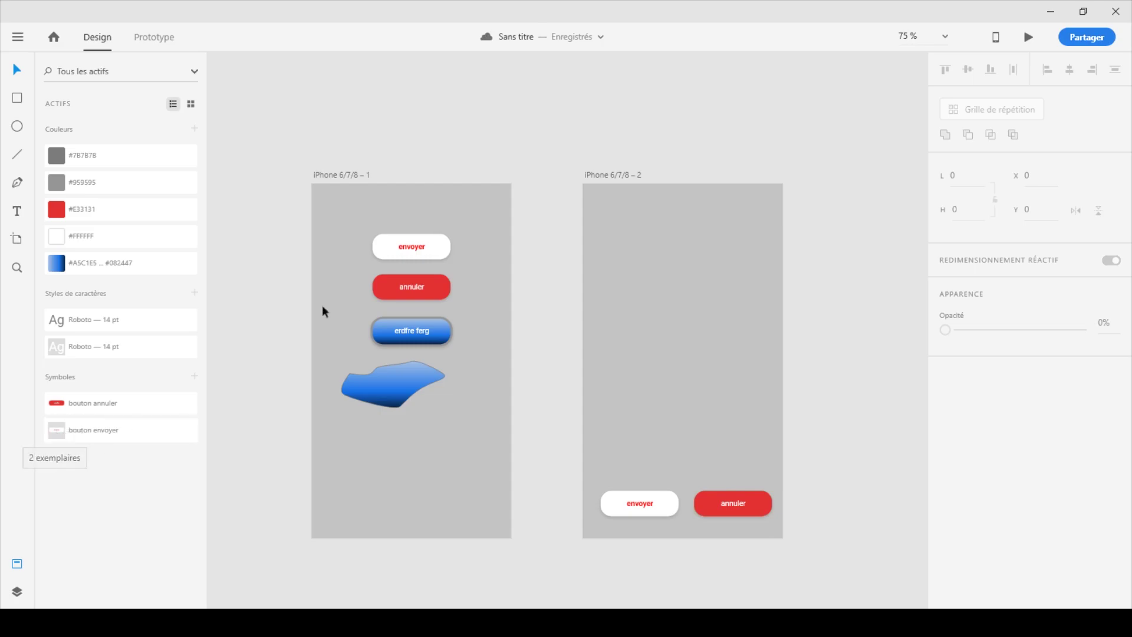
# Step: Undo the bold weight and red colour changes on the "envoyer" symbol's text
pyautogui.click(429, 238)
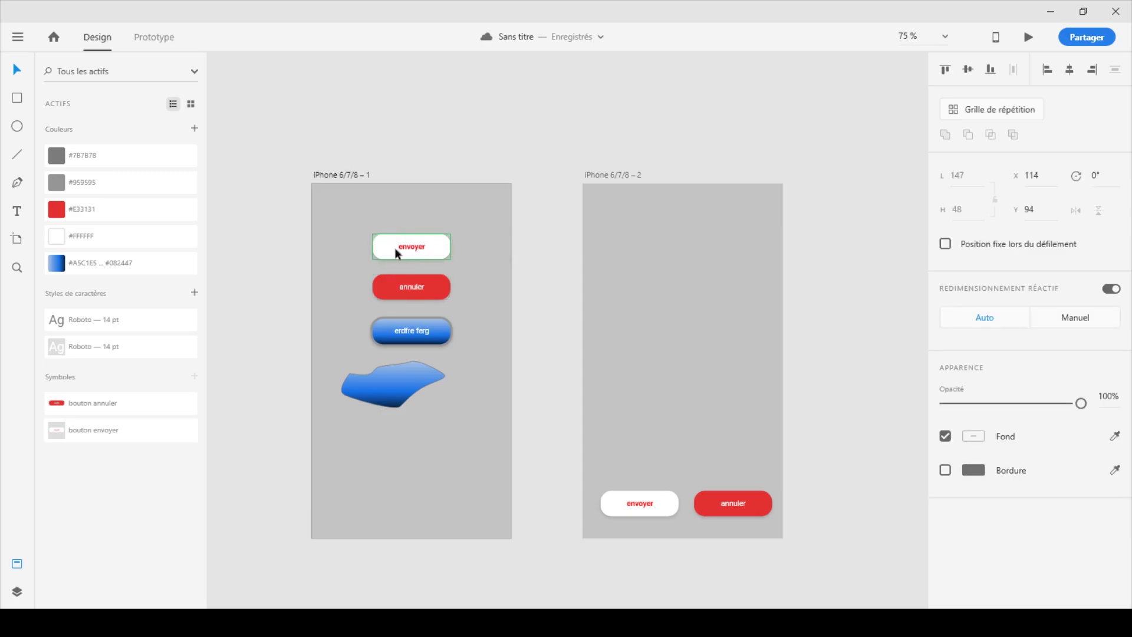
pyautogui.click(553, 419)
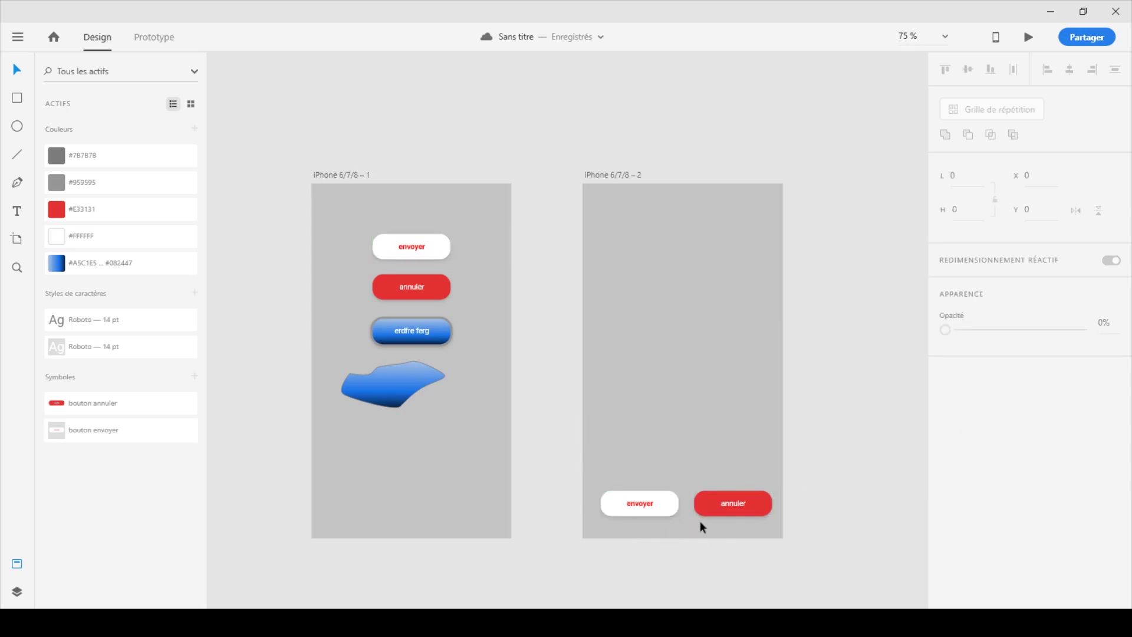
pyautogui.click(647, 506)
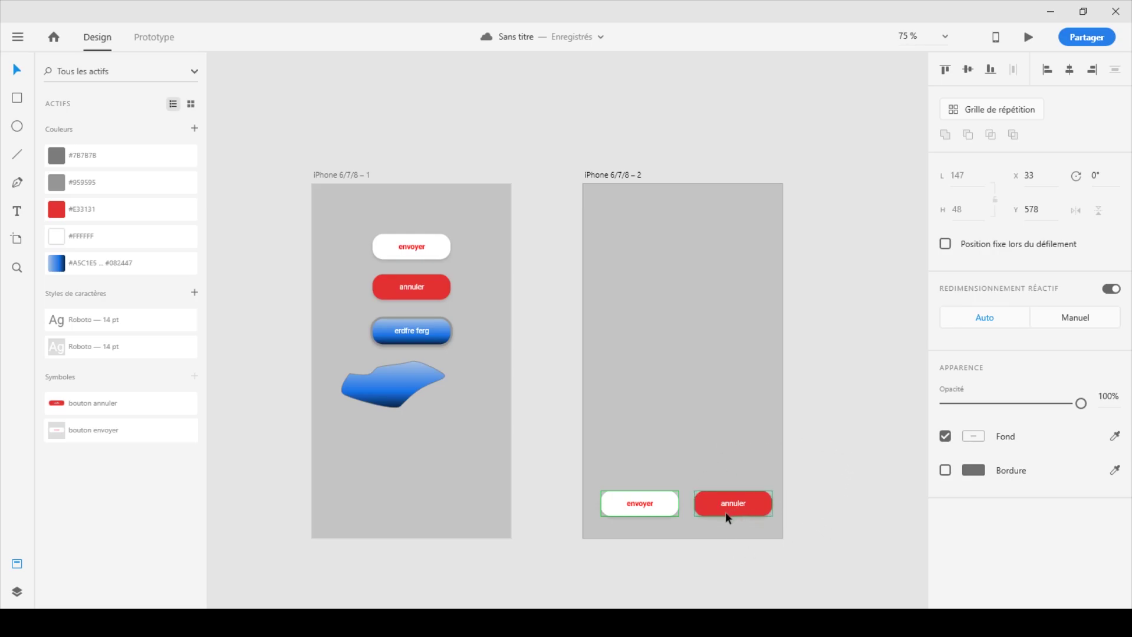
pyautogui.hotkey('ctrl', 'z')
pyautogui.hotkey('ctrl', 'z')
pyautogui.press('Escape')
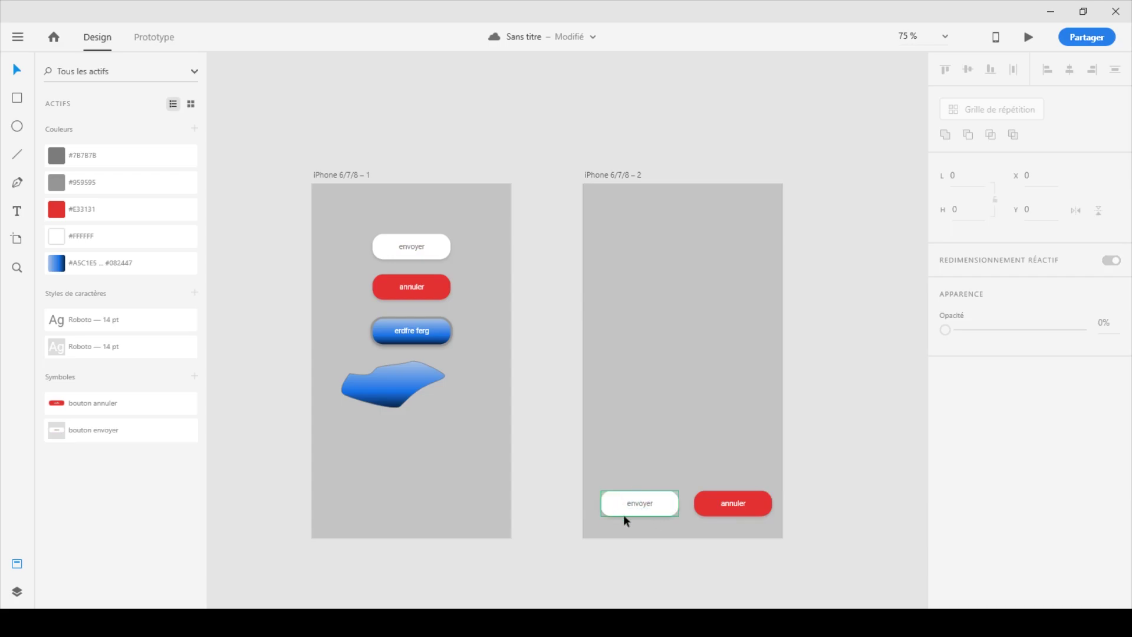
# Step: Duplicate the "envoyer" button on the second artboard and place the copy directly above the original
pyautogui.click(652, 505)
pyautogui.moveTo(662, 513); pyautogui.dragTo(659, 416)
pyautogui.click(796, 442)
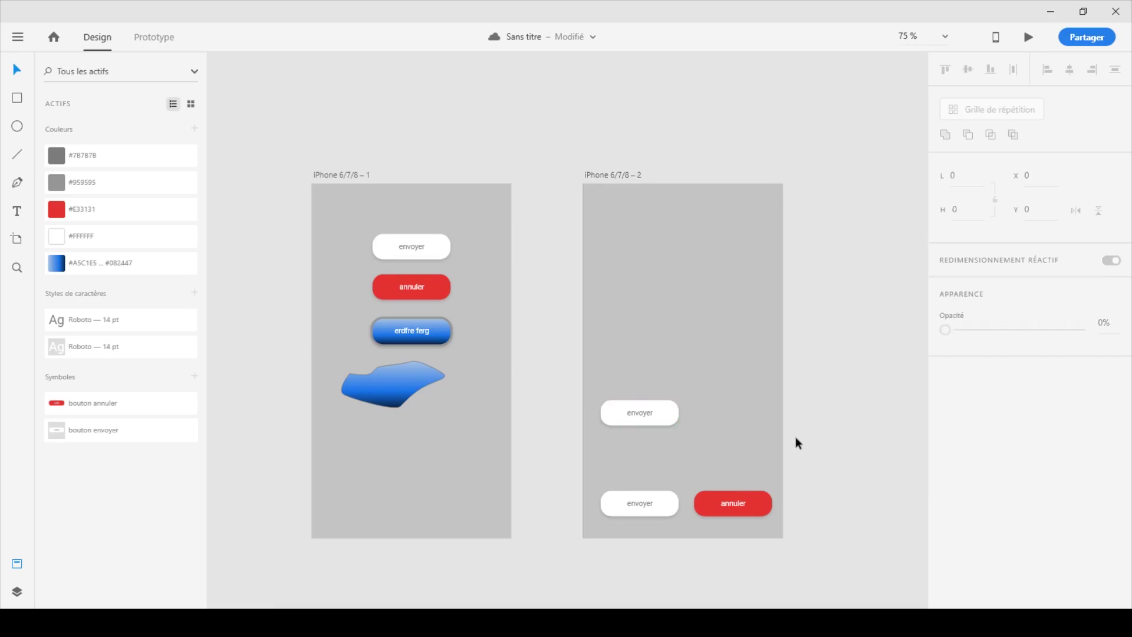
pyautogui.click(674, 413)
# Step: Add a third blank iPhone 6/7/8 artboard beside the second one
pyautogui.click(637, 178)
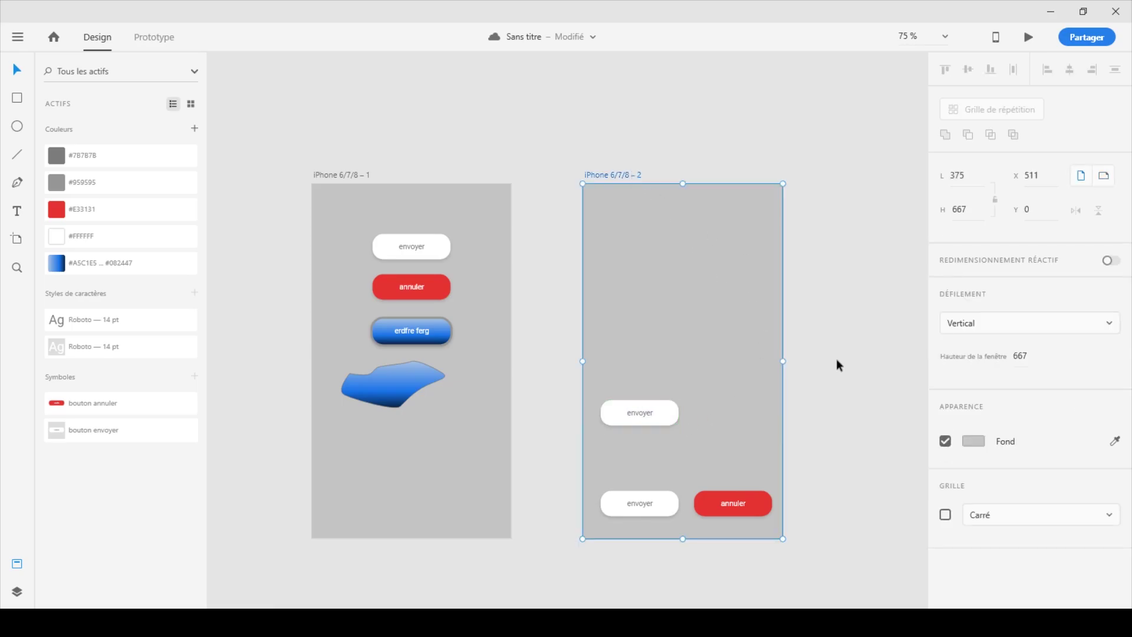
pyautogui.moveTo(833, 357); pyautogui.dragTo(622, 295)
pyautogui.click(513, 231)
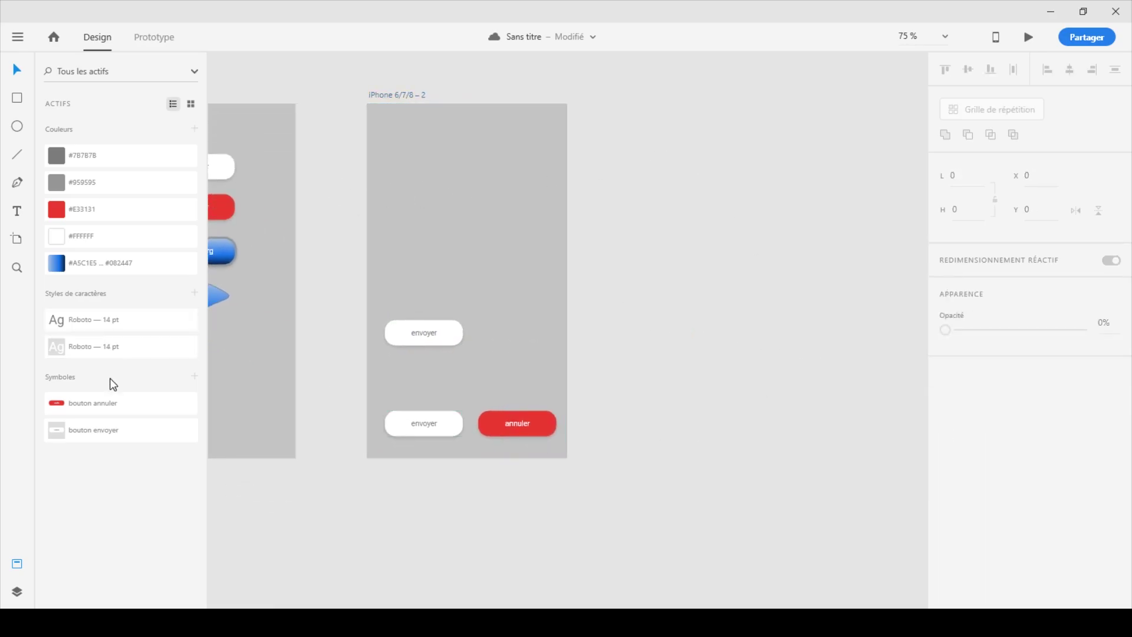
pyautogui.click(17, 239)
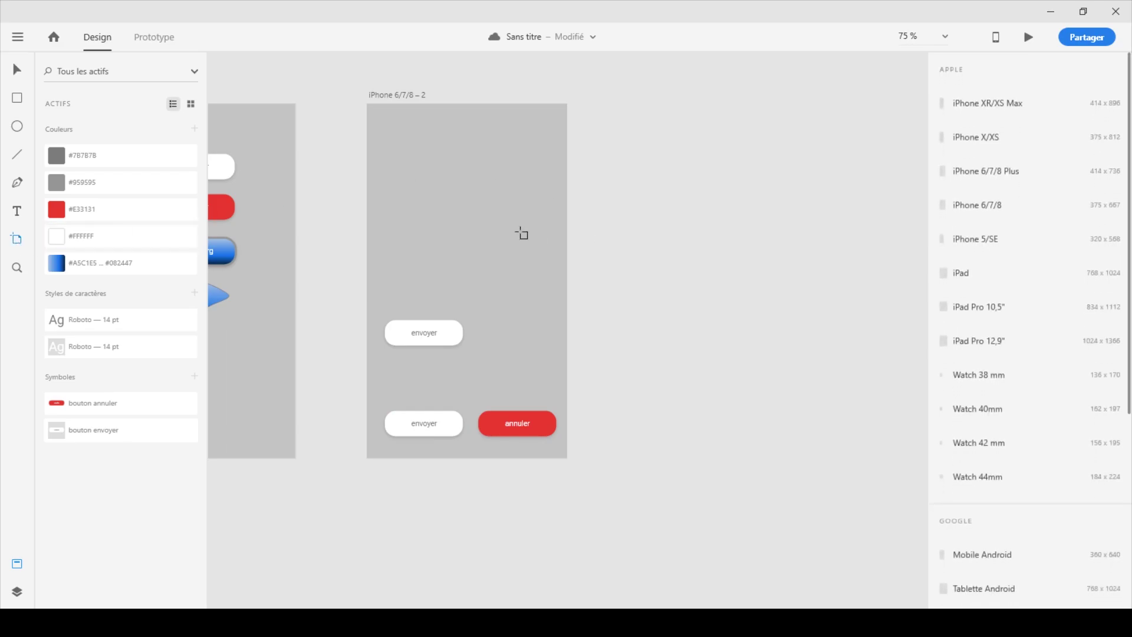
pyautogui.click(584, 244)
pyautogui.click(12, 71)
# Step: Move the duplicated "envoyer" button from the second artboard onto the third artboard at X 128, Y 570
pyautogui.click(392, 334)
pyautogui.moveTo(443, 336); pyautogui.dragTo(730, 422)
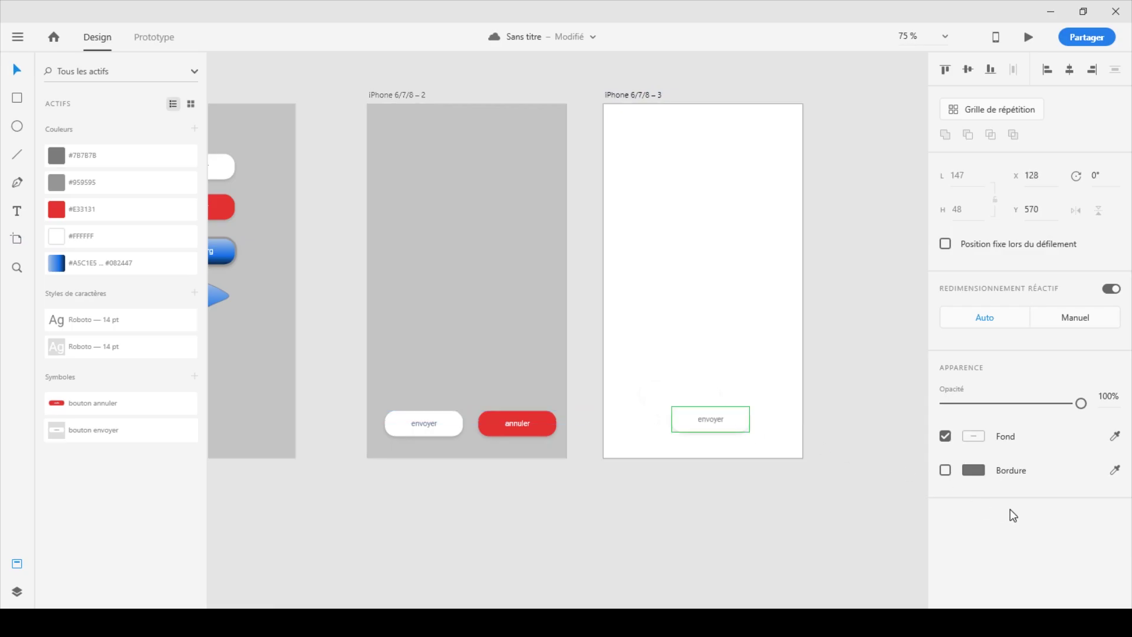
pyautogui.click(973, 436)
# Step: Fill the third artboard with a solid light red and reposition its "envoyer" button at X 104, Y 575
pyautogui.click(616, 96)
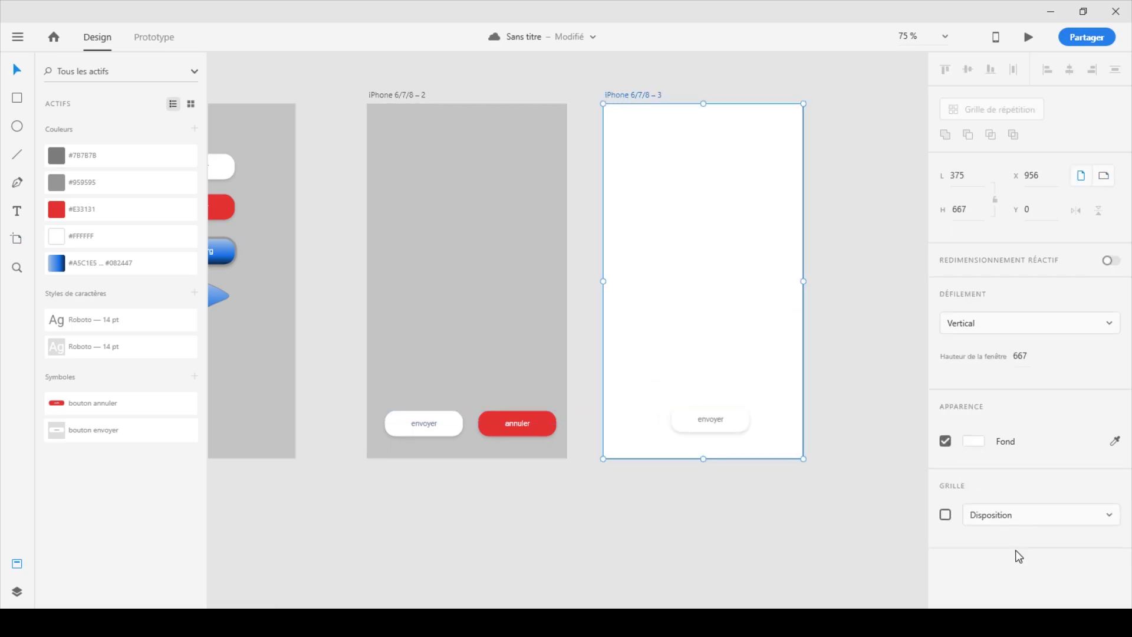
pyautogui.click(974, 442)
pyautogui.click(819, 377)
pyautogui.moveTo(819, 377); pyautogui.dragTo(832, 374)
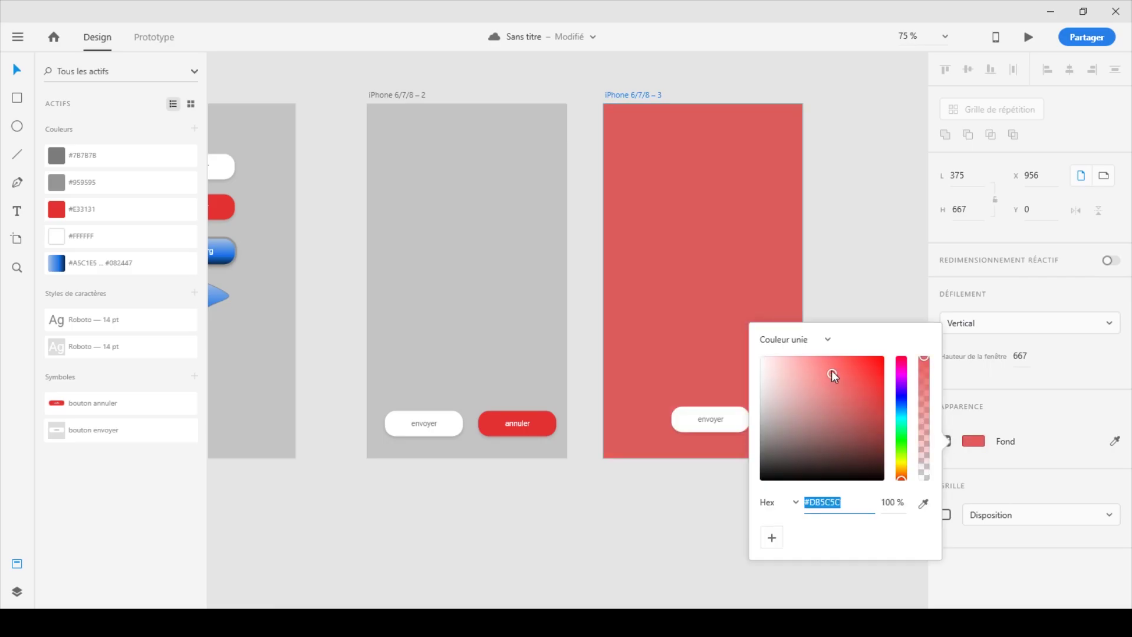
pyautogui.click(740, 465)
pyautogui.moveTo(731, 430); pyautogui.dragTo(718, 433)
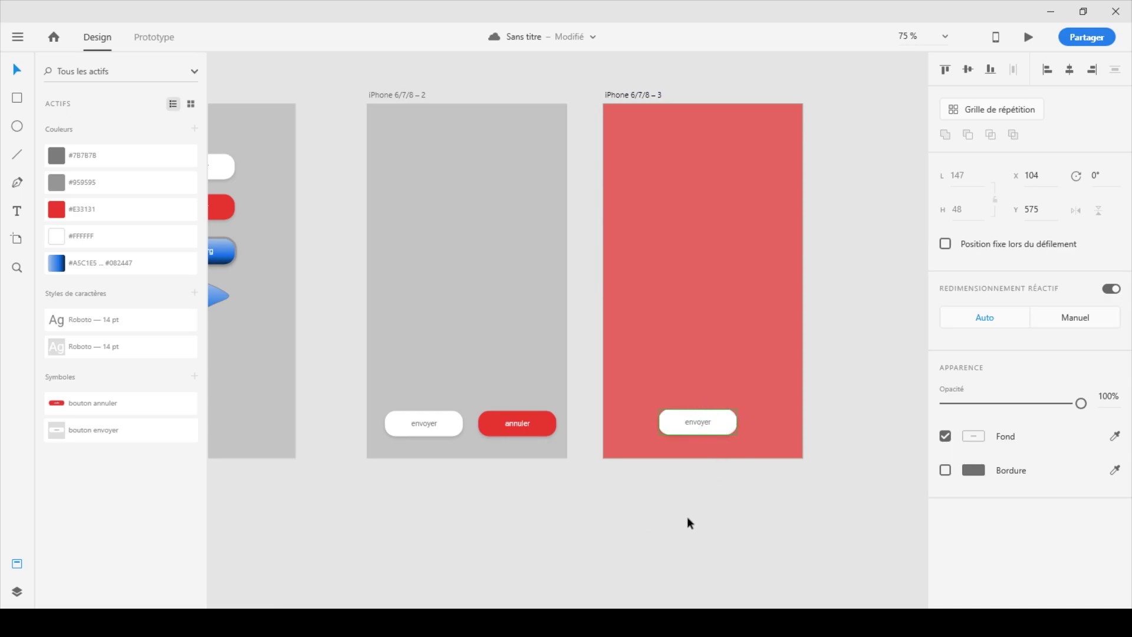
# Step: Change the background fill of the third artboard's "envoyer" symbol to blue #2A64E9
pyautogui.doubleClick(730, 420)
pyautogui.click(973, 441)
pyautogui.click(901, 405)
pyautogui.click(868, 405)
pyautogui.click(862, 367)
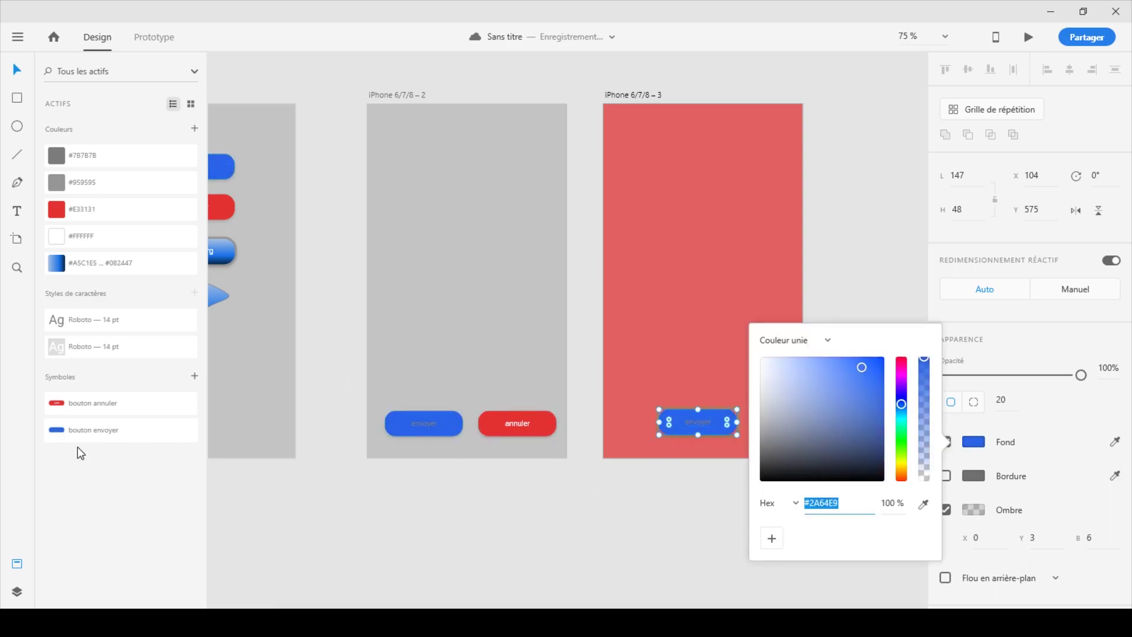
# Step: Restore the "envoyer" symbol's white background fill
pyautogui.write('ffffff')
pyautogui.press('Return')
pyautogui.click(391, 507)
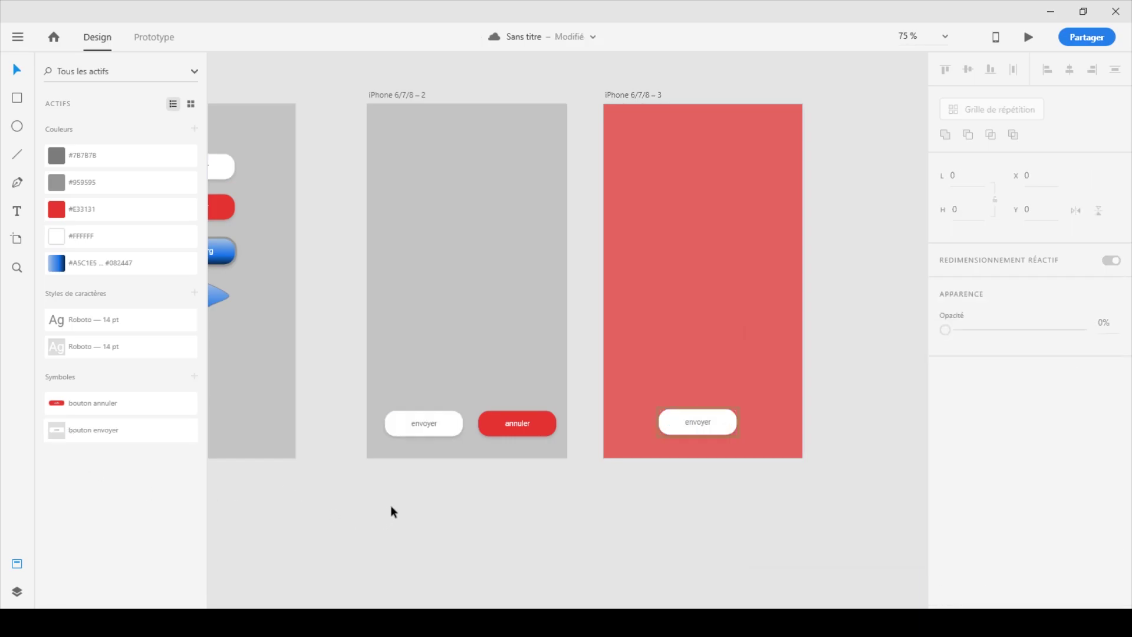
# Step: Unlink the third artboard's "envoyer" button from its symbol
pyautogui.click(720, 430)
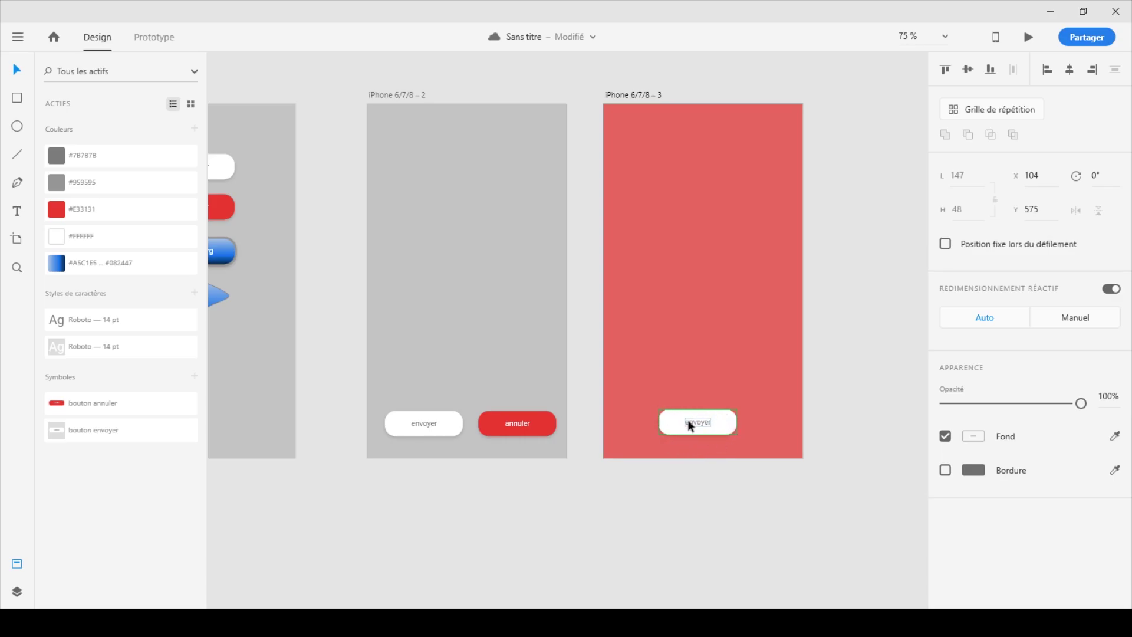
pyautogui.rightClick(719, 426)
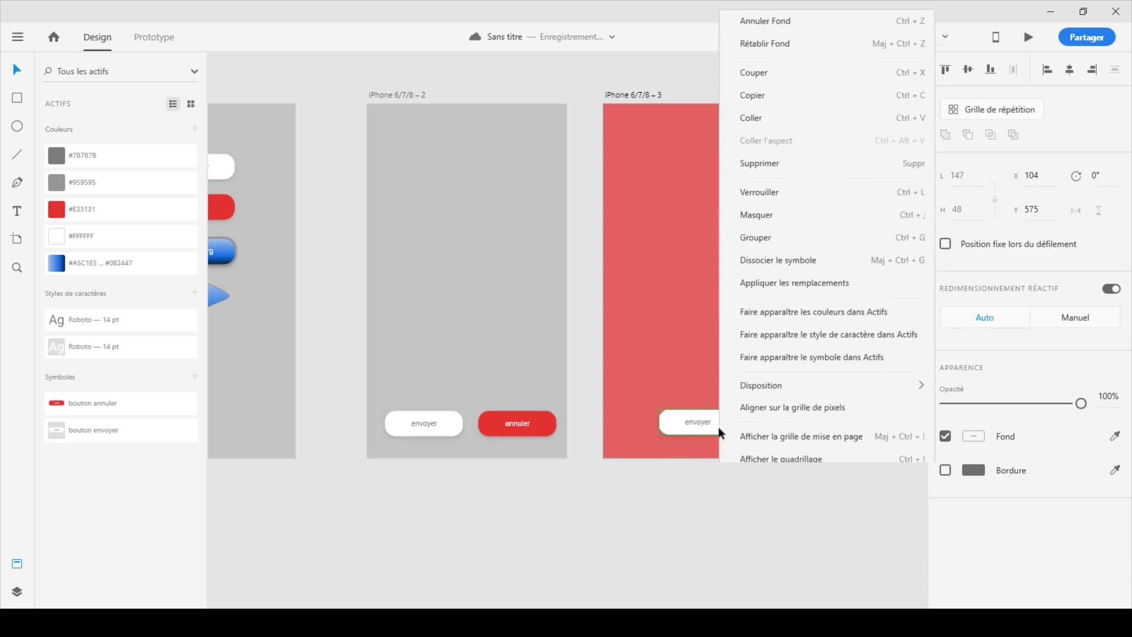
pyautogui.click(791, 251)
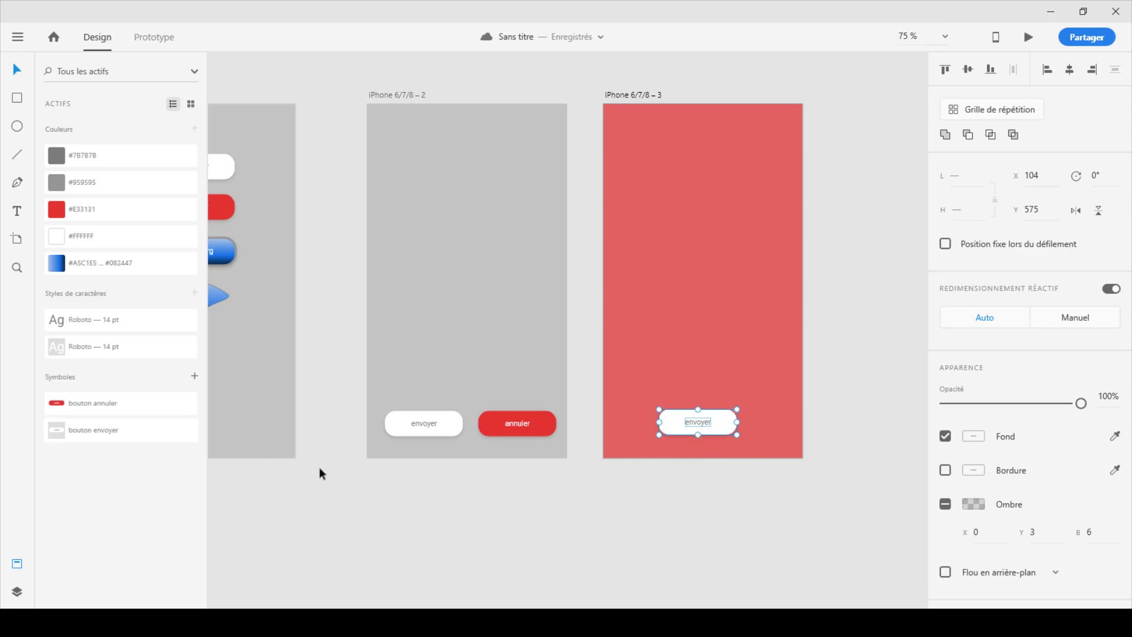
pyautogui.click(705, 495)
# Step: Fill the background of the unlinked "envoyer" button on the third artboard with a dark blue
pyautogui.doubleClick(729, 430)
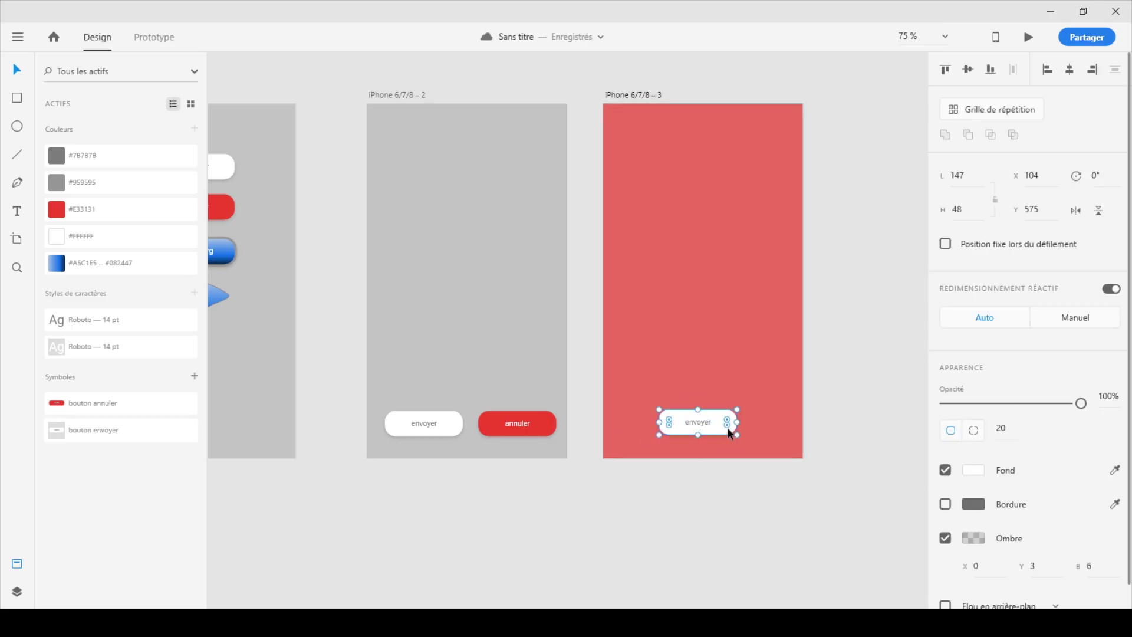
pyautogui.click(970, 470)
pyautogui.click(901, 432)
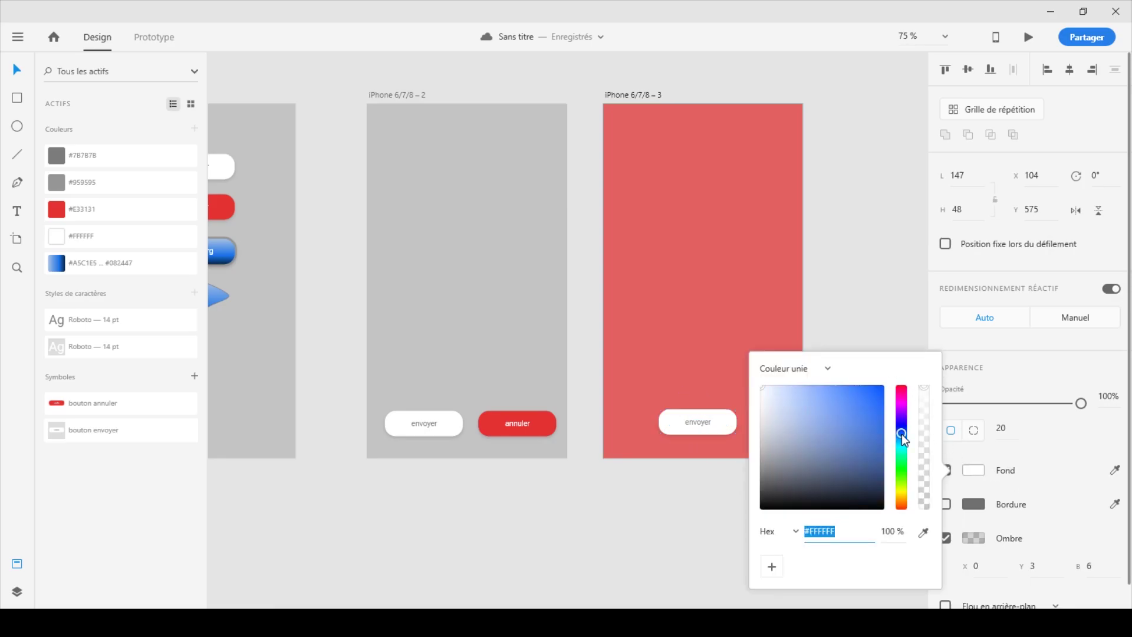
pyautogui.click(872, 423)
# Step: Recolour the "envoyer" text on the dark blue button to a very light tint
pyautogui.doubleClick(698, 422)
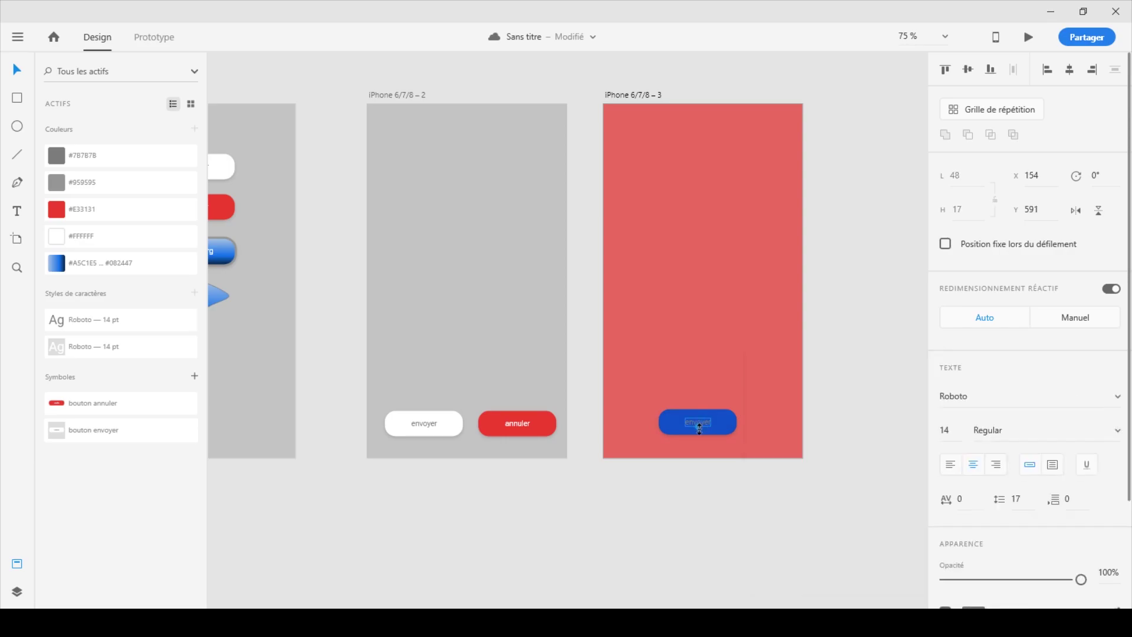
pyautogui.scroll(-3, 990, 545)
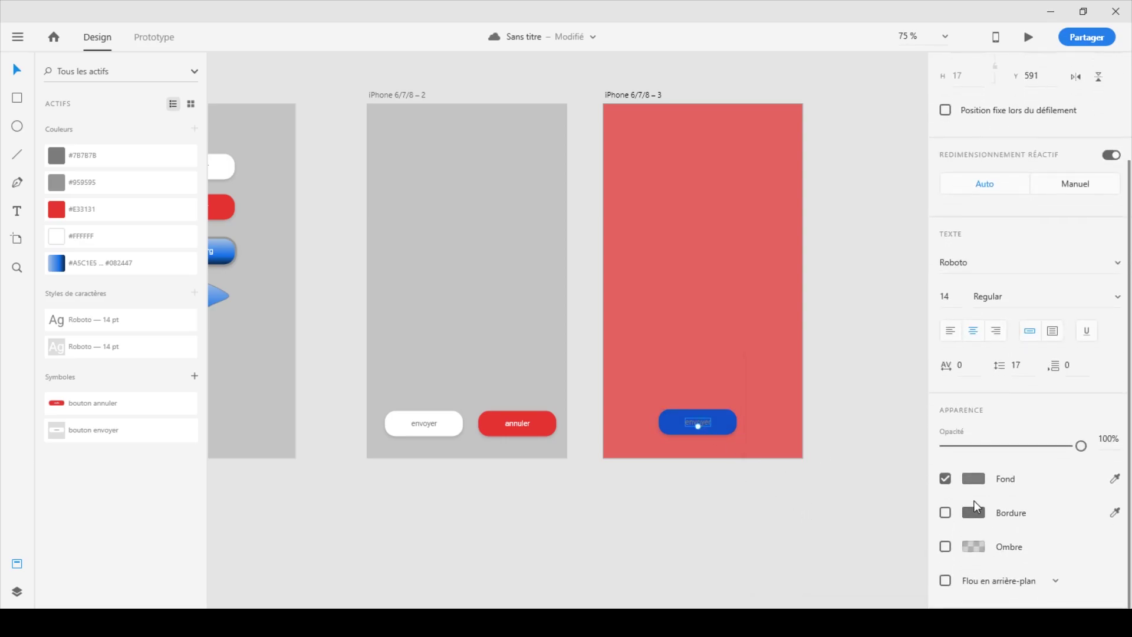
pyautogui.click(975, 481)
pyautogui.click(783, 394)
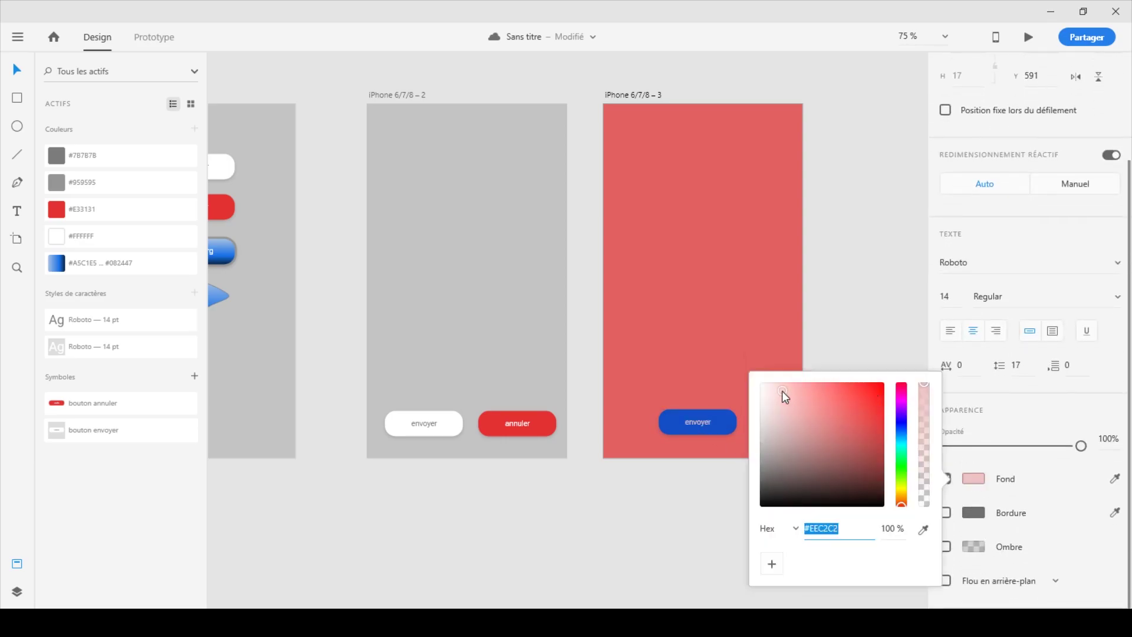
pyautogui.click(834, 323)
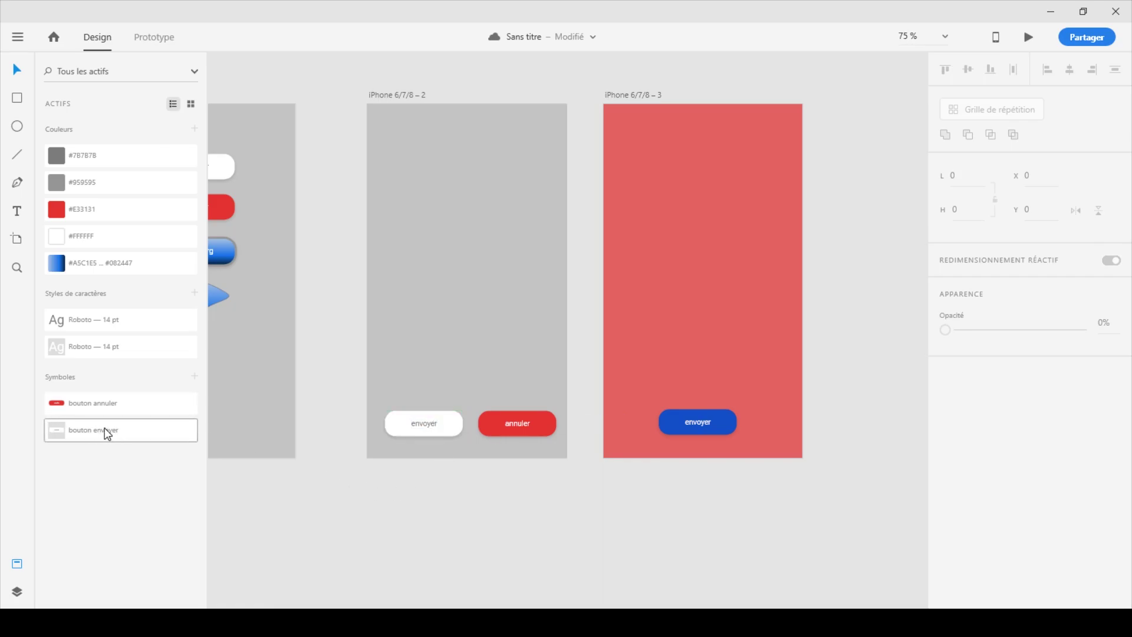
pyautogui.moveTo(389, 525); pyautogui.dragTo(537, 522)
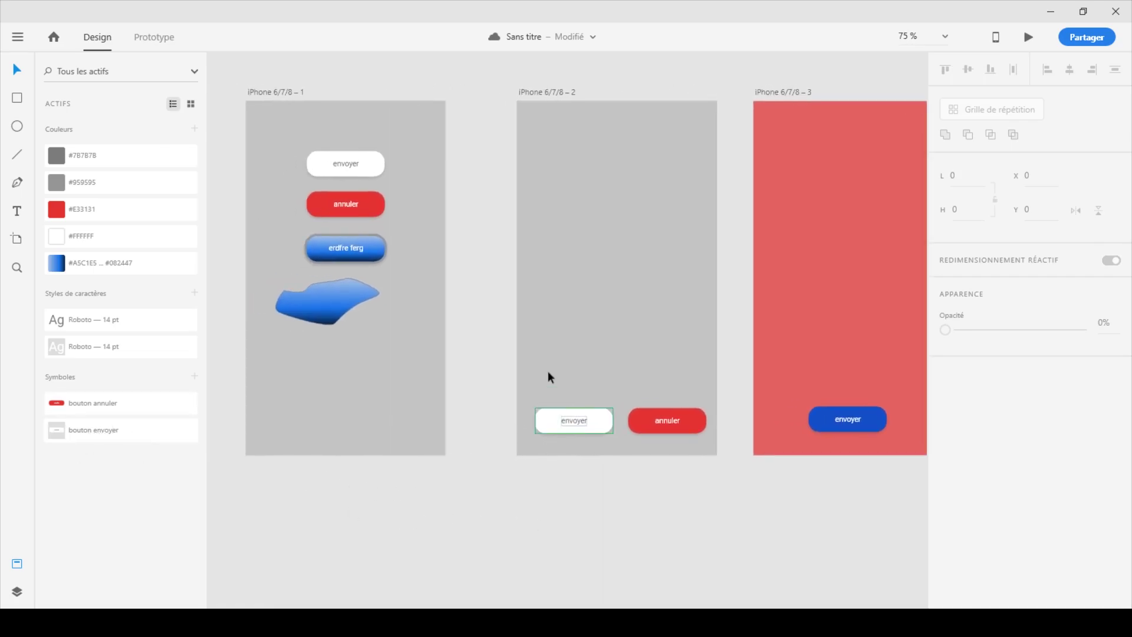
pyautogui.moveTo(708, 502); pyautogui.dragTo(593, 529)
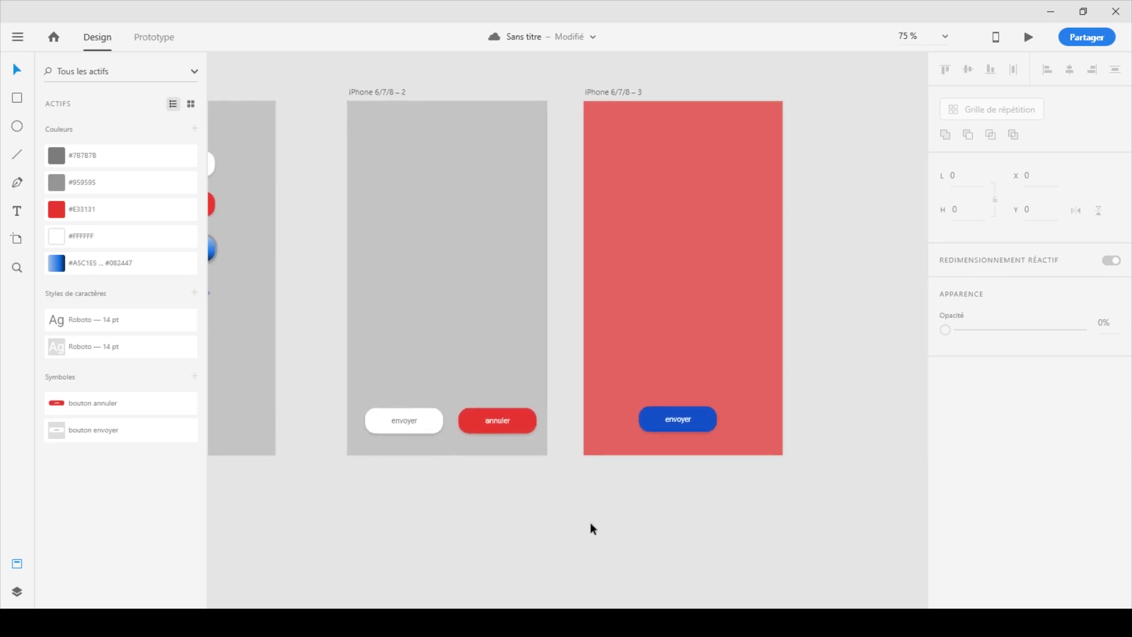